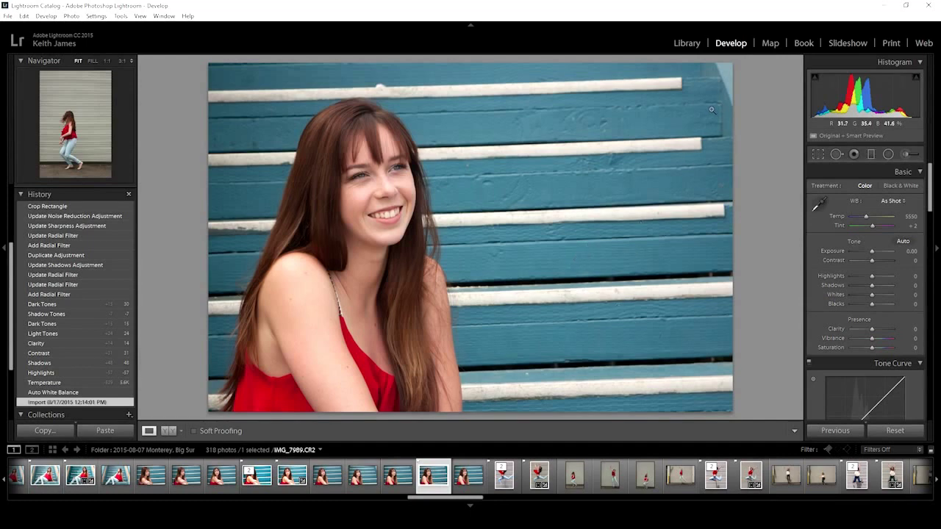
Step: Set the portrait's white balance to Auto in the Library module's Quick Develop settings
{"action": "left_click", "coordinate": [687, 43]}
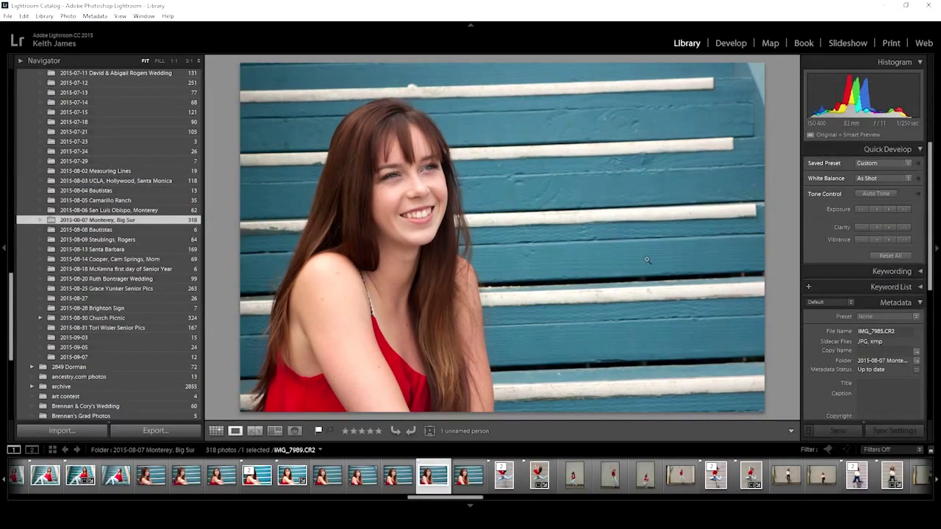
{"action": "left_click", "coordinate": [869, 179]}
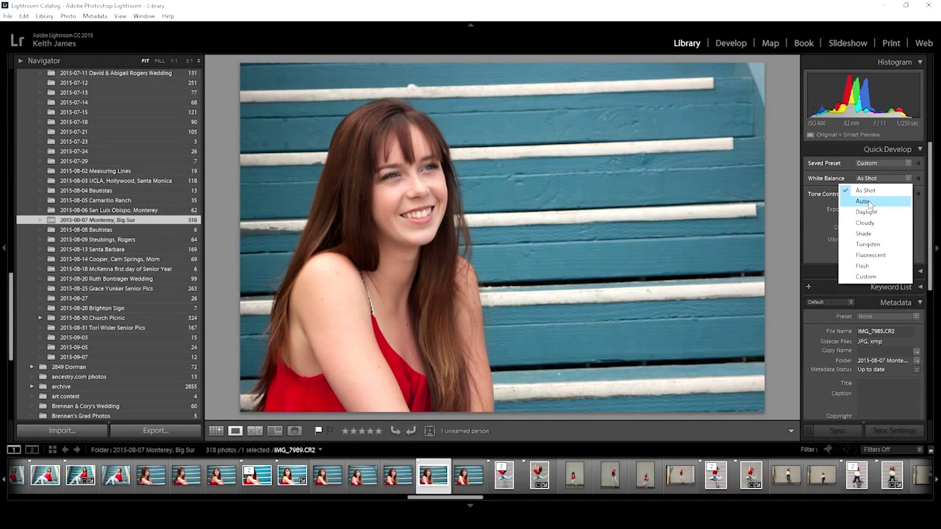
{"action": "left_click", "coordinate": [870, 202]}
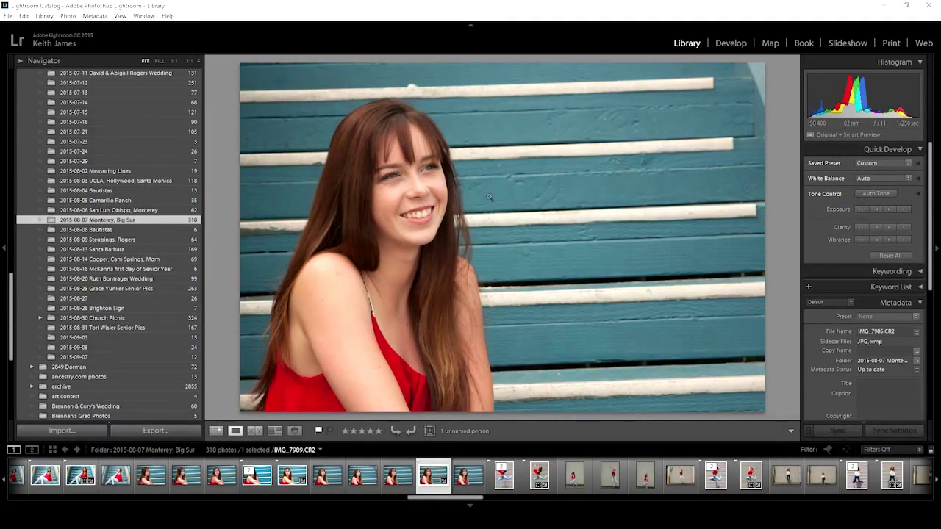
Step: Try Auto Tone on the portrait, along with large decreases and increases of exposure and clarity
{"action": "left_click", "coordinate": [870, 194]}
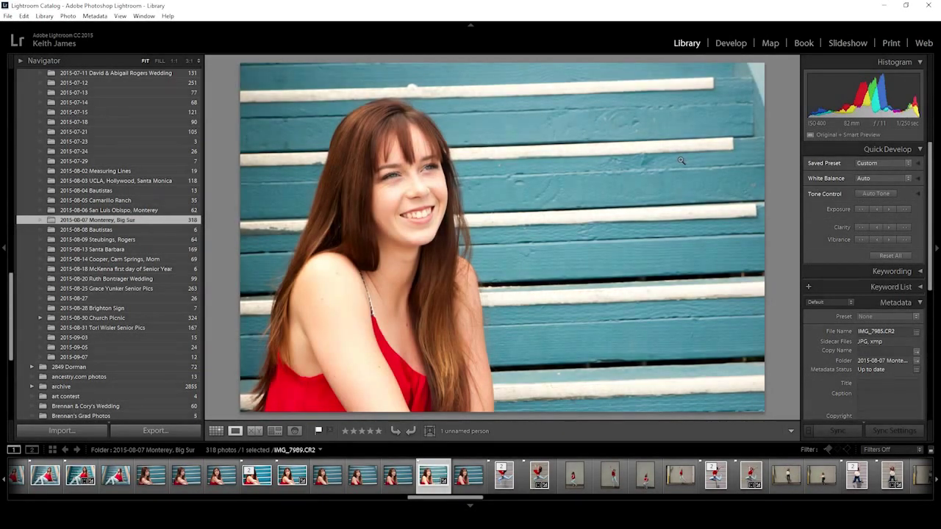
{"action": "left_click", "coordinate": [863, 210]}
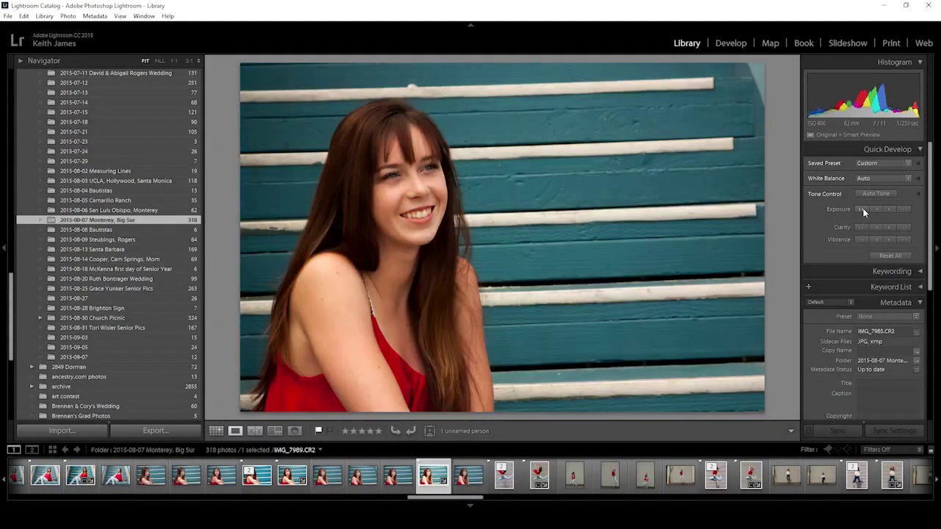
{"action": "left_click", "coordinate": [902, 210]}
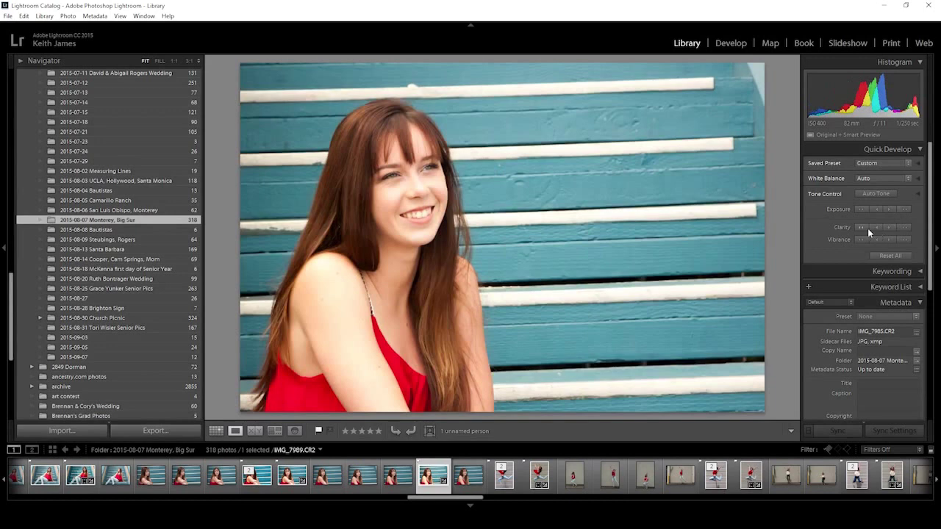
{"action": "left_click", "coordinate": [863, 227]}
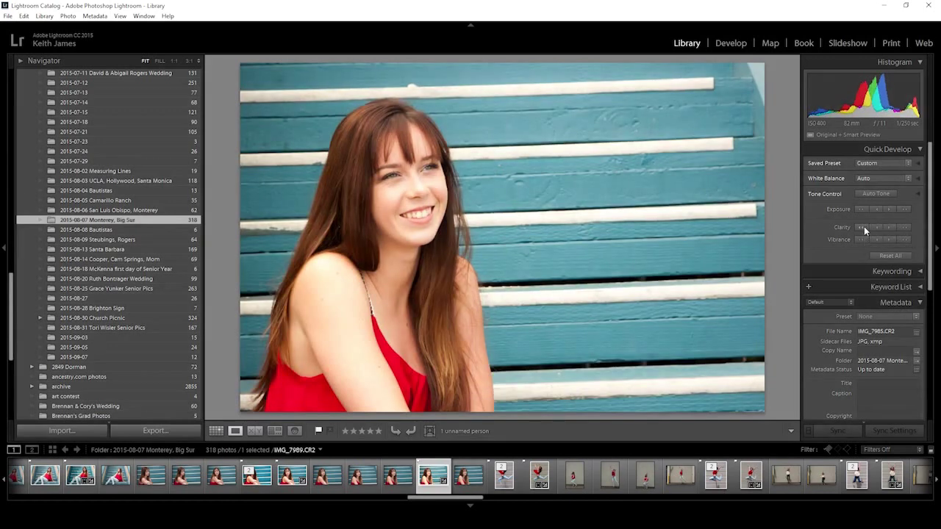
{"action": "left_click", "coordinate": [905, 228]}
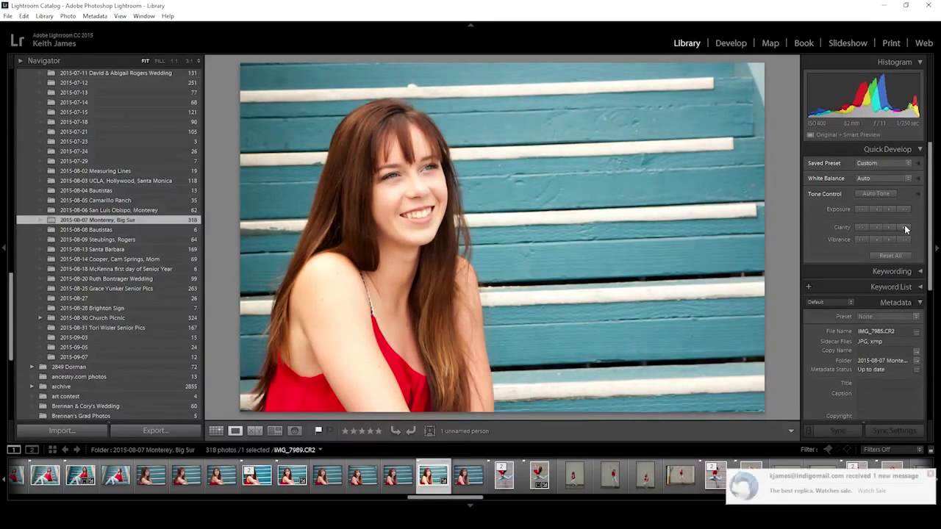
Step: Compare the Auto Tone and Auto White Balance history states in the Develop module and revert to Auto White Balance
{"action": "left_click", "coordinate": [732, 42]}
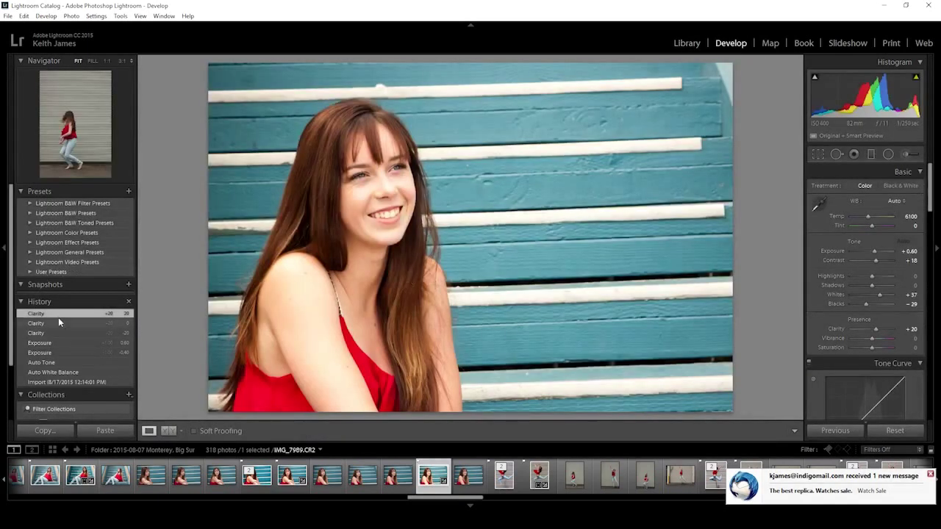
{"action": "left_click", "coordinate": [45, 374]}
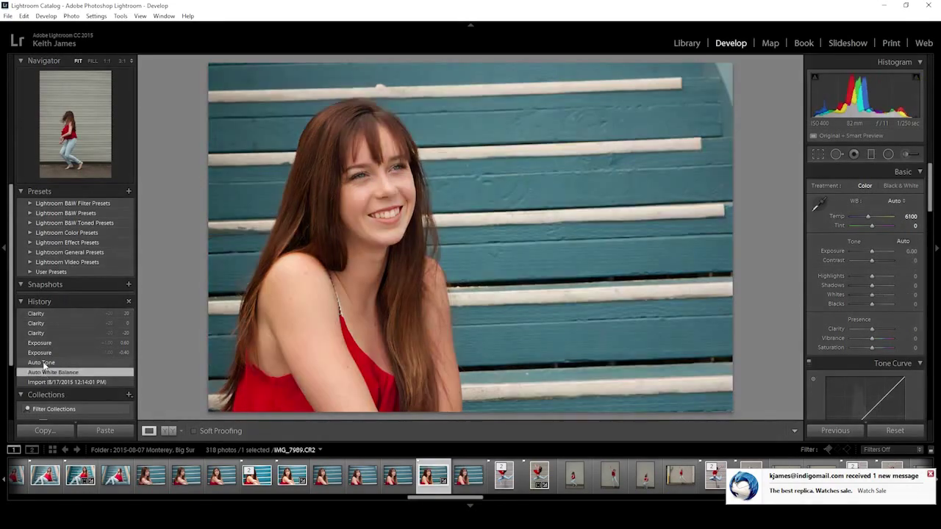
{"action": "left_click", "coordinate": [42, 363]}
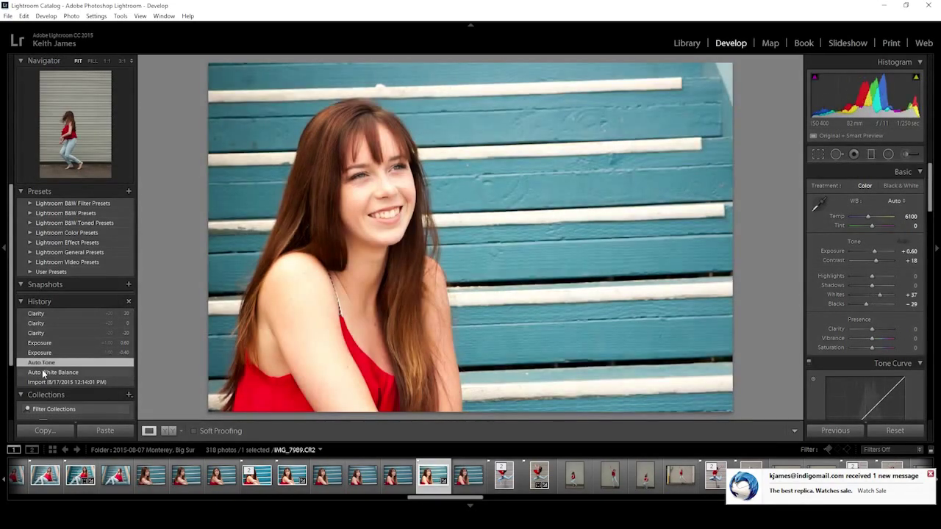
{"action": "left_click", "coordinate": [43, 372]}
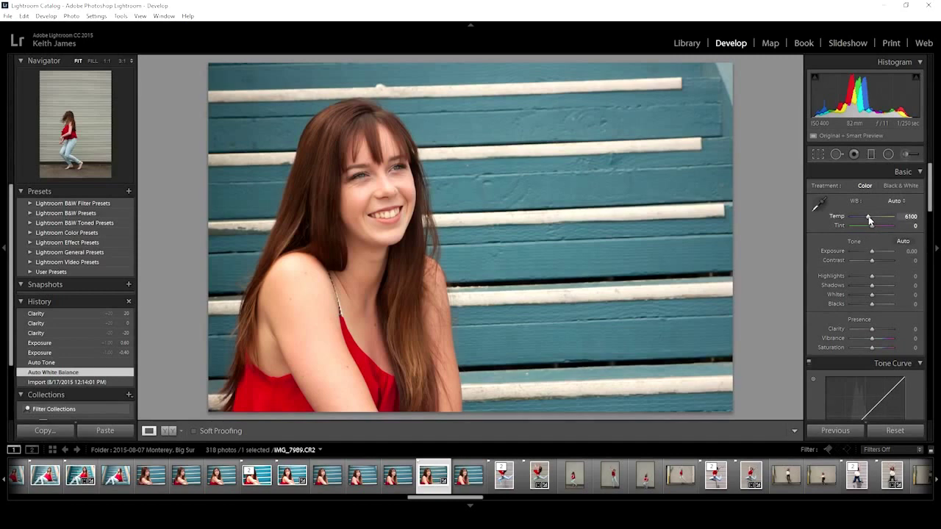
Step: Draw a radial filter around the woman, centre it on her and narrow the ellipse to fit her body
{"action": "left_click", "coordinate": [889, 153]}
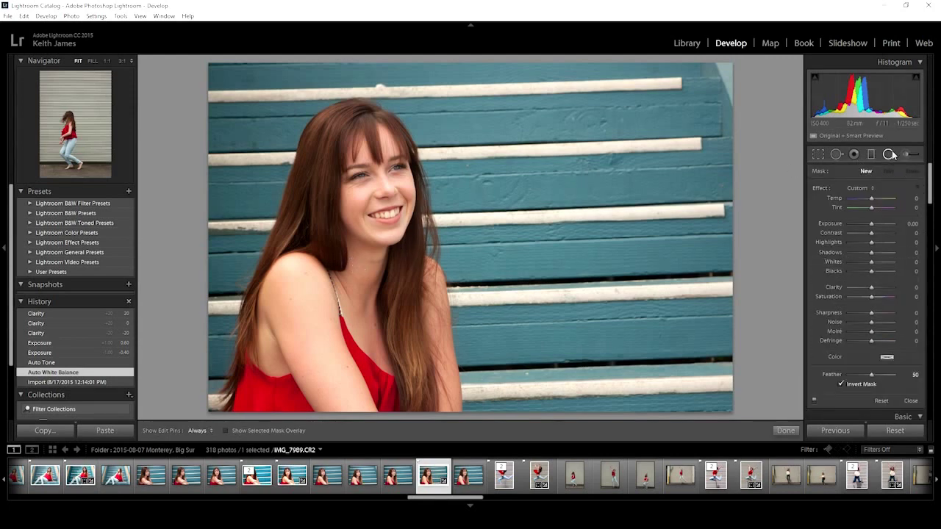
{"action": "left_click_drag", "start_coordinate": [353, 254], "coordinate": [478, 453]}
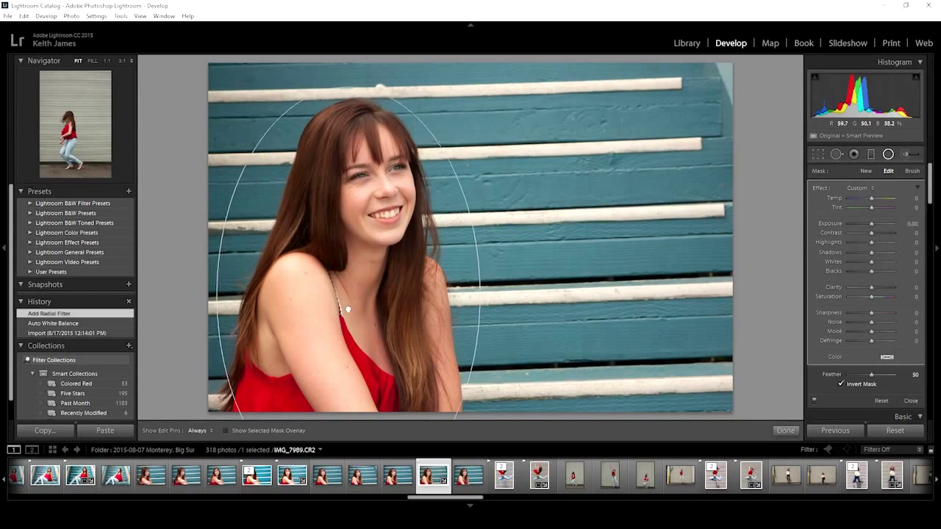
{"action": "left_click_drag", "start_coordinate": [347, 310], "coordinate": [356, 307]}
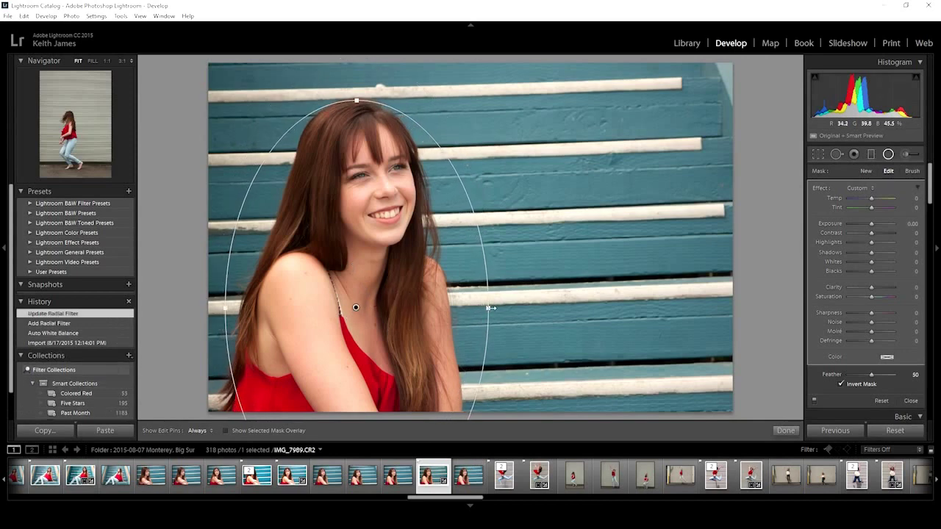
{"action": "left_click_drag", "start_coordinate": [489, 308], "coordinate": [470, 308]}
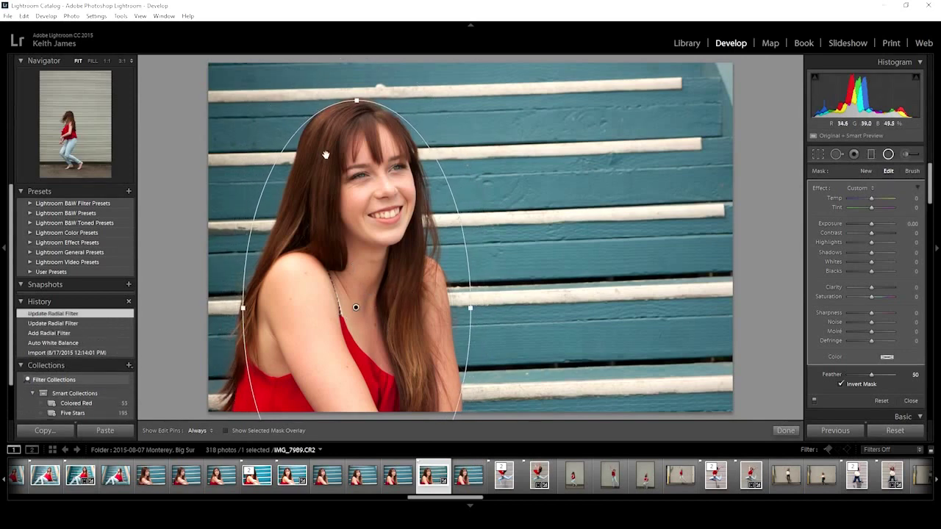
Step: Set the radial filter's temperature to -8 with its mask kept inverted, and close the filter tool
{"action": "left_click", "coordinate": [841, 384]}
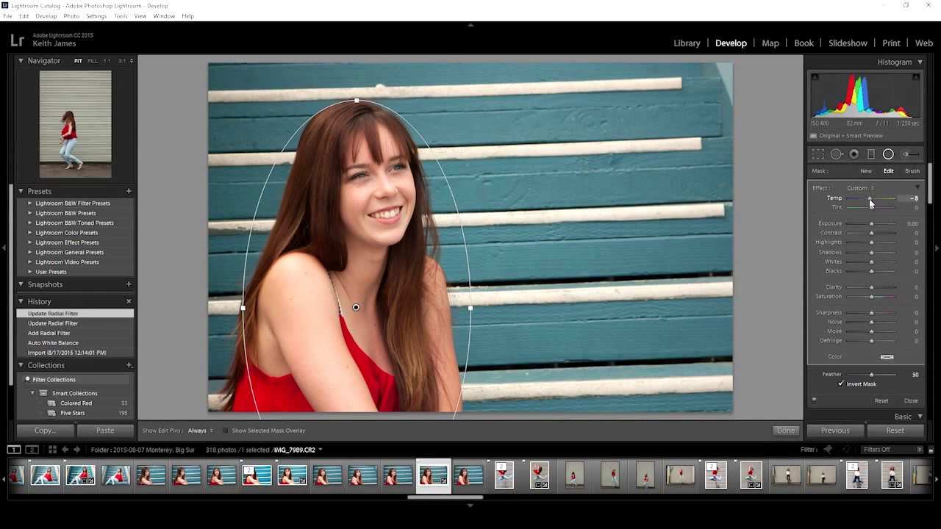
{"action": "left_click_drag", "start_coordinate": [870, 204], "coordinate": [870, 204]}
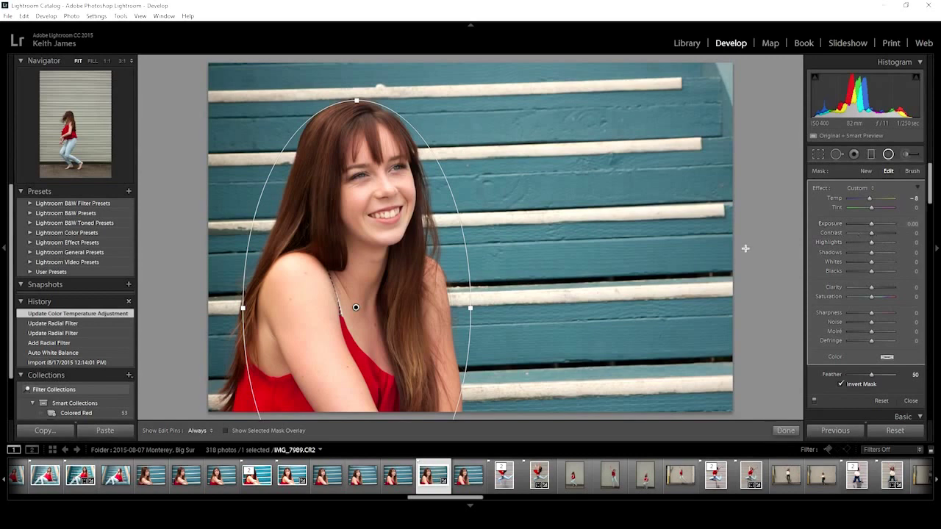
{"action": "left_click", "coordinate": [890, 154]}
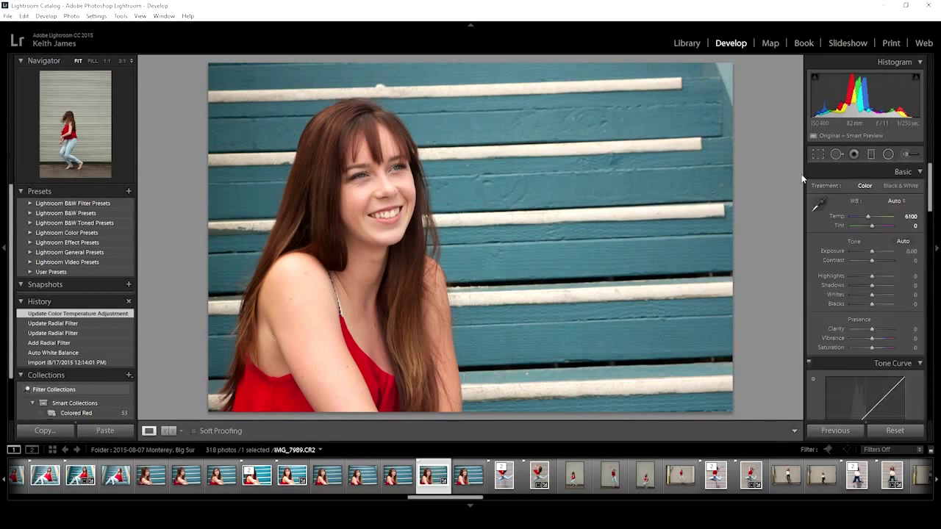
Step: Duplicate the radial filter around the woman, placing the copy slightly to the right of the original
{"action": "left_click", "coordinate": [888, 154]}
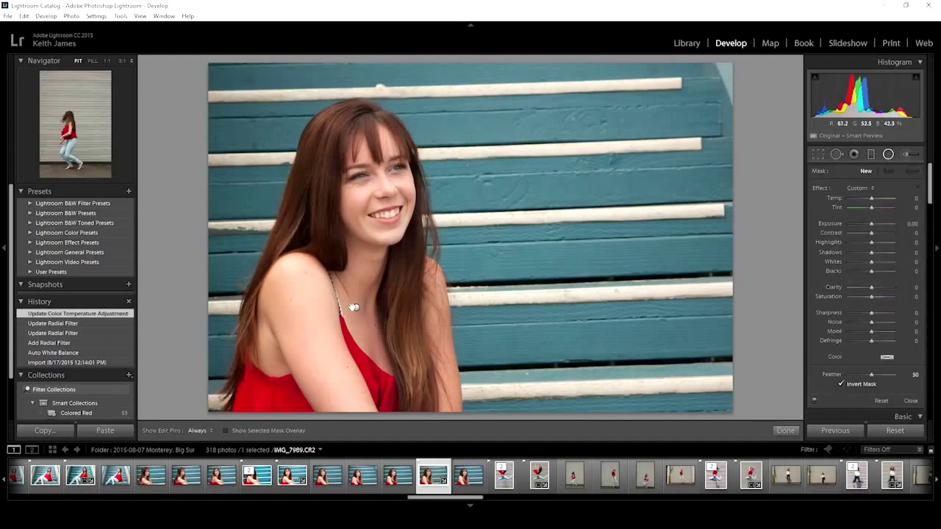
{"action": "left_click_drag", "start_coordinate": [353, 307], "coordinate": [382, 390]}
{"action": "key", "text": "ctrl+z"}
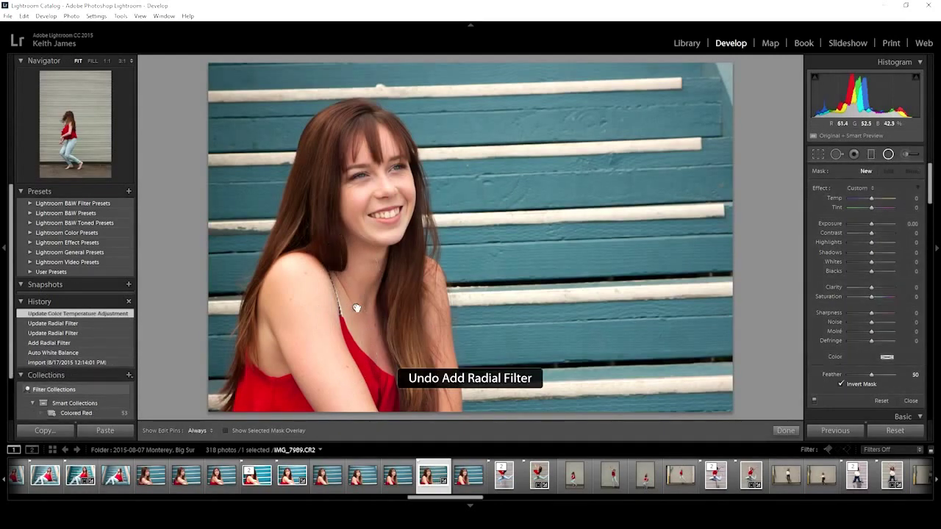
{"action": "key", "text": "ctrl+y"}
{"action": "left_click_drag", "start_coordinate": [354, 308], "coordinate": [358, 307]}
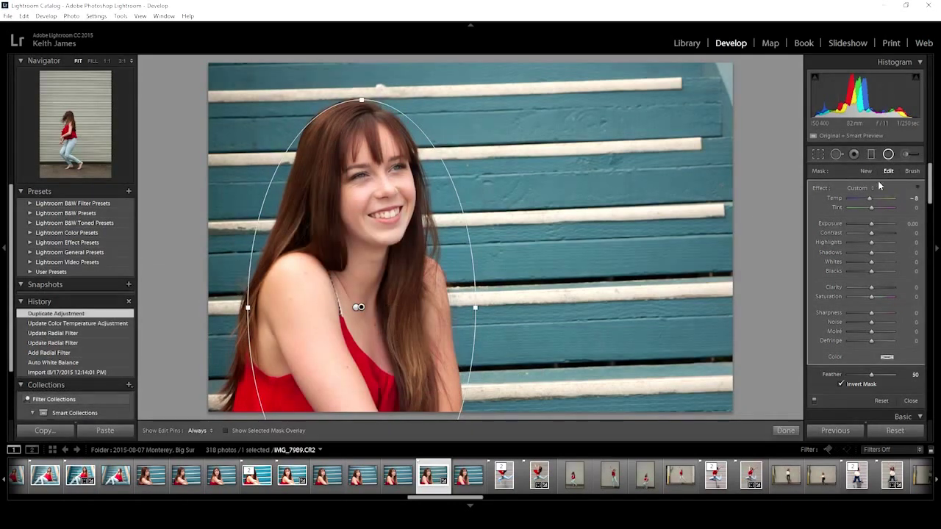
Step: Turn off Invert Mask for the duplicated radial filter and lower its temperature to make the background bluer
{"action": "left_click", "coordinate": [841, 384]}
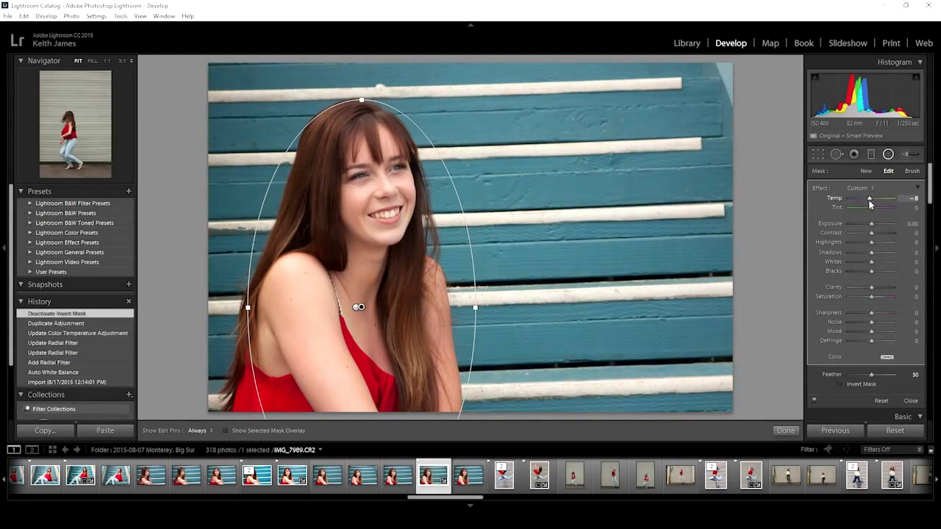
{"action": "left_click_drag", "start_coordinate": [870, 197], "coordinate": [857, 204]}
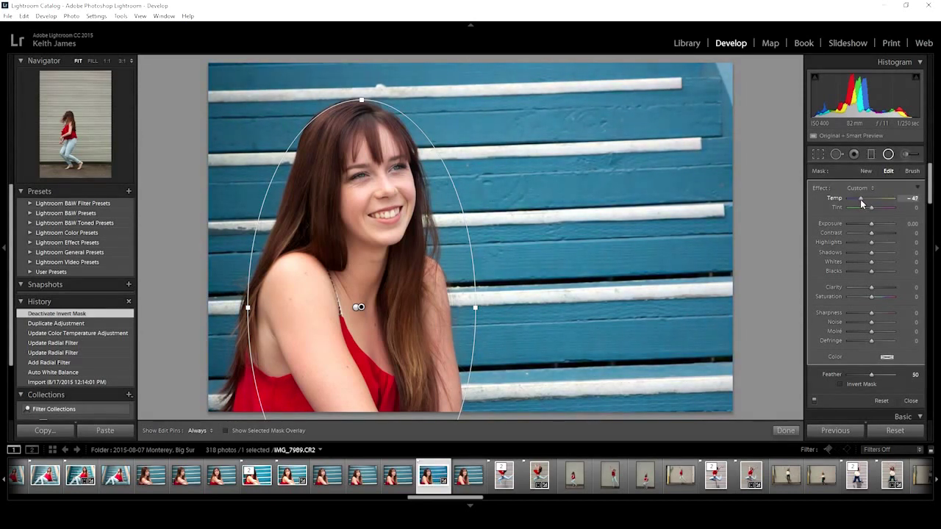
{"action": "left_click_drag", "start_coordinate": [860, 203], "coordinate": [866, 204]}
{"action": "left_click", "coordinate": [888, 154]}
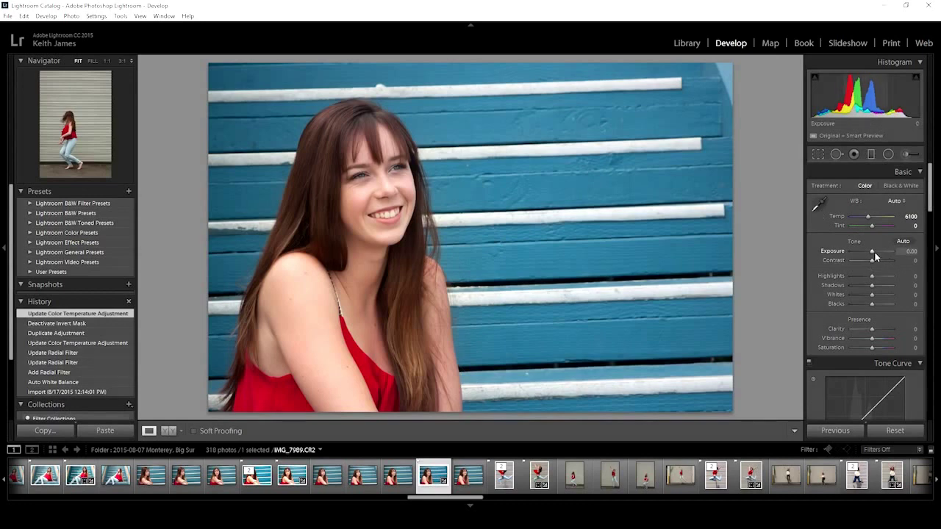
Step: Set the photo's Highlights to -95, Shadows to +36, Vibrance to +17 and Contrast to +17
{"action": "mouse_move", "coordinate": [872, 278]}
{"action": "left_mouse_down"}
{"action": "mouse_move", "coordinate": [851, 278]}
{"action": "mouse_move", "coordinate": [879, 288]}
{"action": "left_mouse_up"}
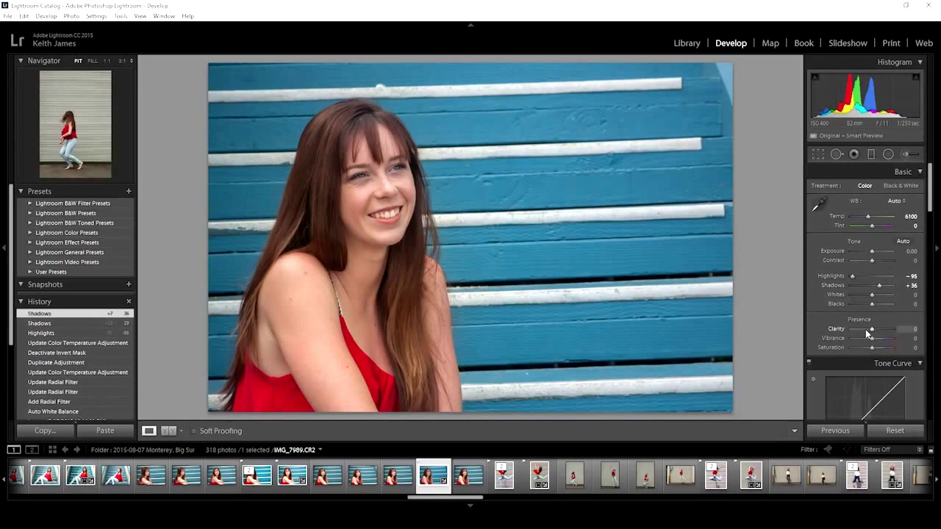
{"action": "mouse_move", "coordinate": [872, 339]}
{"action": "left_mouse_down"}
{"action": "mouse_move", "coordinate": [885, 340]}
{"action": "mouse_move", "coordinate": [874, 340]}
{"action": "left_mouse_up"}
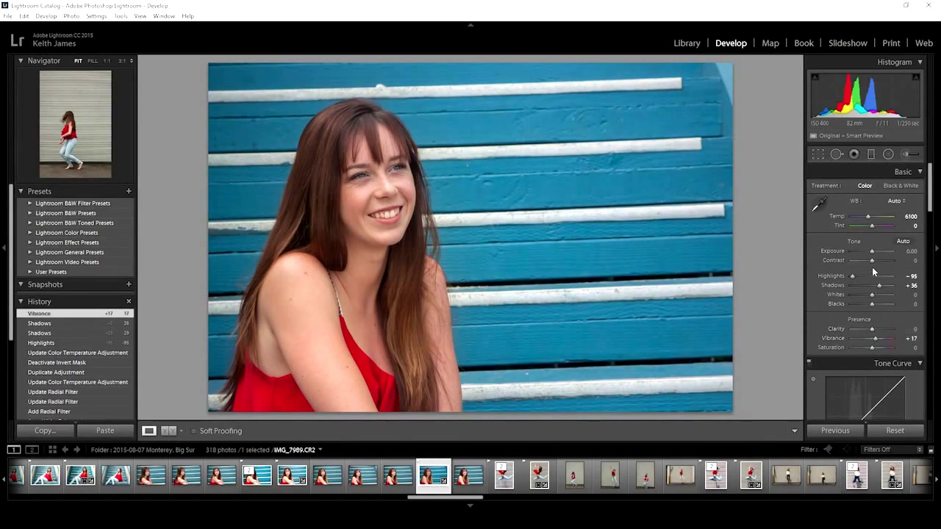
{"action": "left_click_drag", "start_coordinate": [873, 263], "coordinate": [876, 264]}
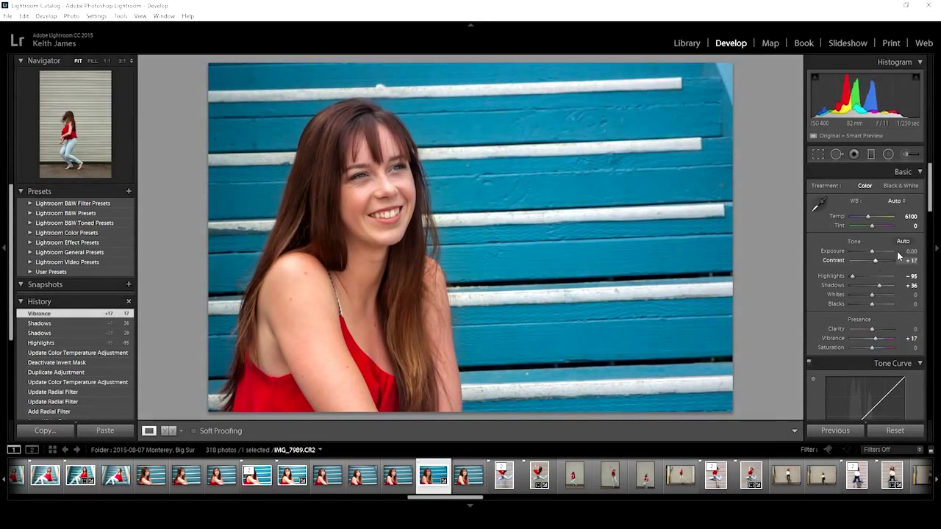
Step: Adjust the tone curve regions to Lights +15, Darks +13 and Shadows -11
{"action": "scroll", "coordinate": [890, 254], "scroll_direction": "down", "scroll_amount": 5}
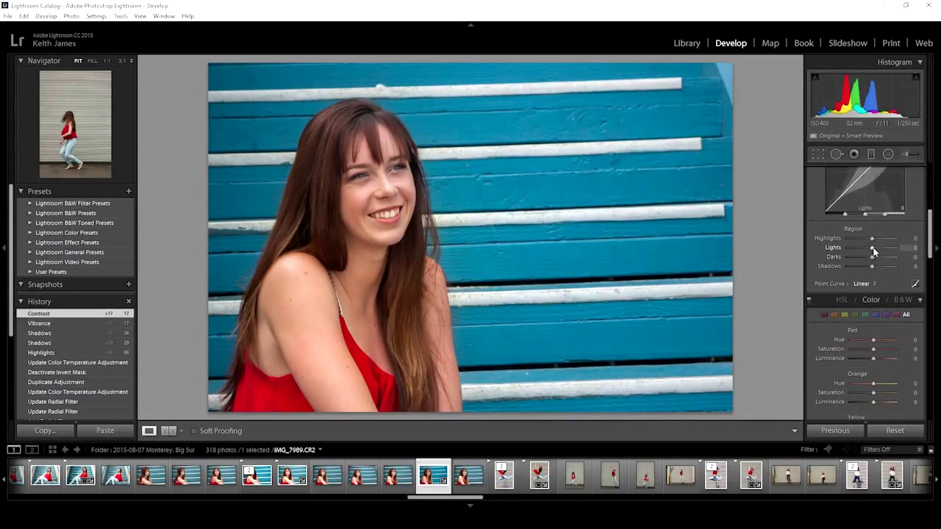
{"action": "left_click_drag", "start_coordinate": [874, 252], "coordinate": [869, 266]}
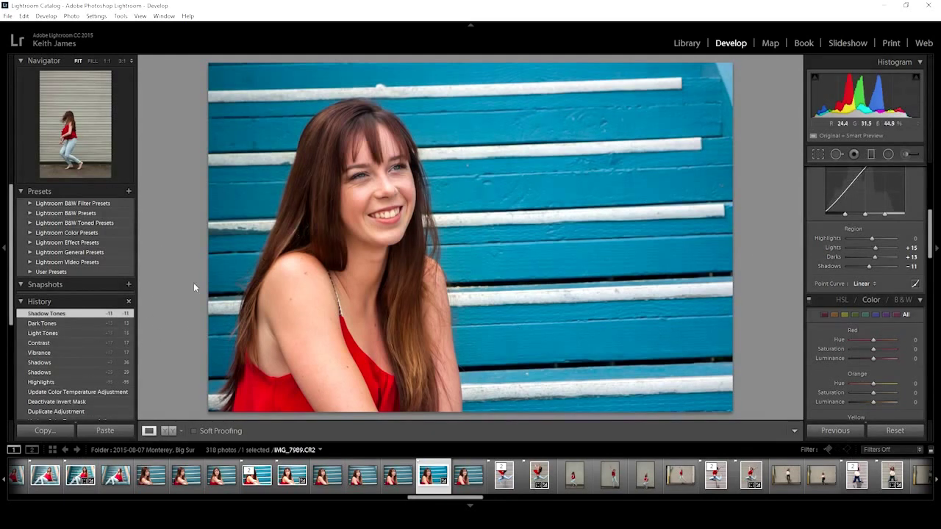
Step: Compare the original Import history state with the latest Shadow Tones state of the edited portrait
{"action": "scroll", "coordinate": [65, 408], "scroll_direction": "down", "scroll_amount": 4}
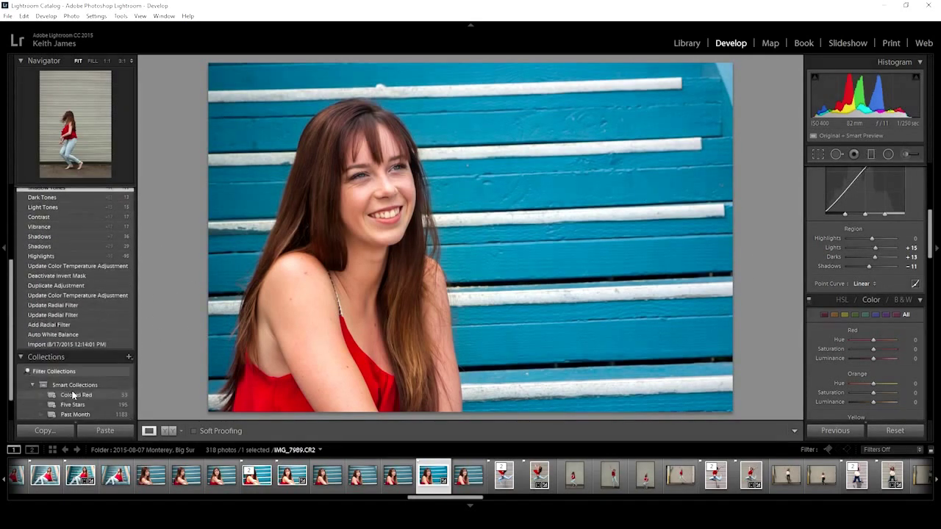
{"action": "left_click", "coordinate": [53, 344]}
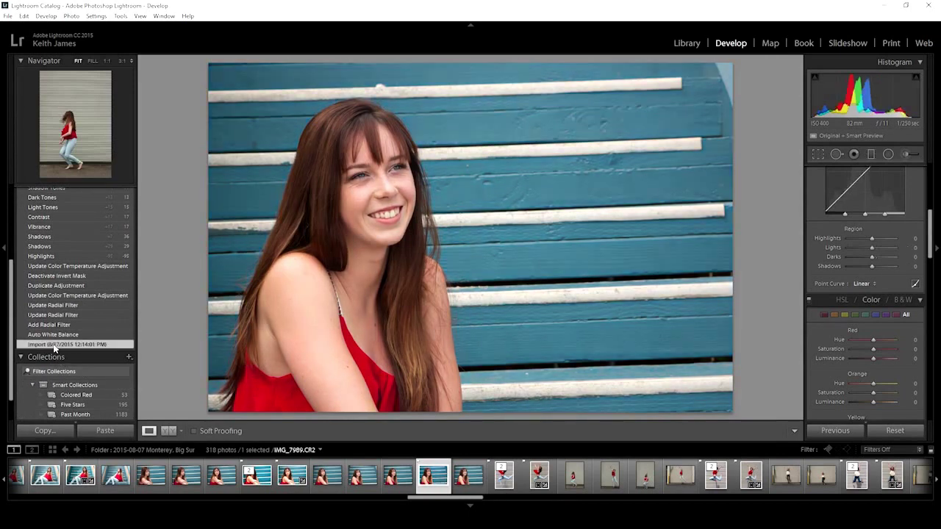
{"action": "scroll", "coordinate": [63, 295], "scroll_direction": "up", "scroll_amount": 3}
{"action": "left_click", "coordinate": [56, 283]}
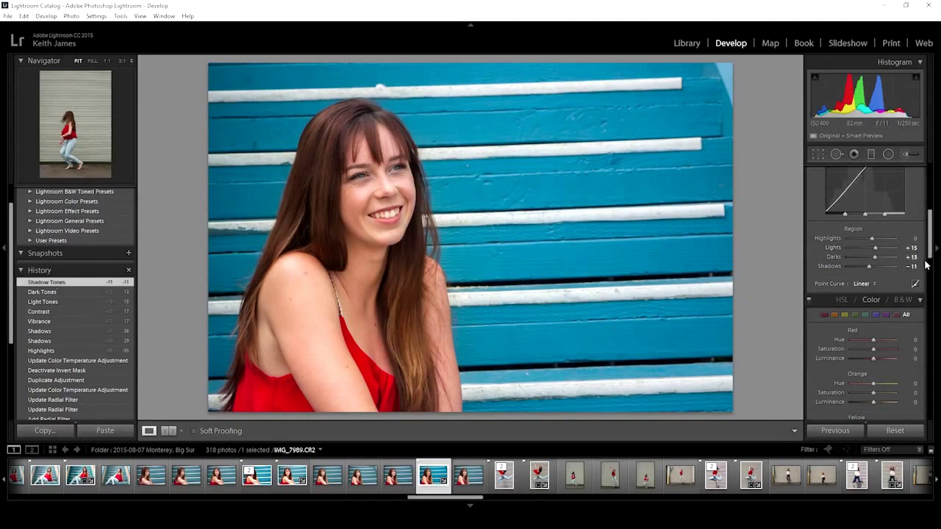
{"action": "scroll", "coordinate": [926, 265], "scroll_direction": "down", "scroll_amount": 5}
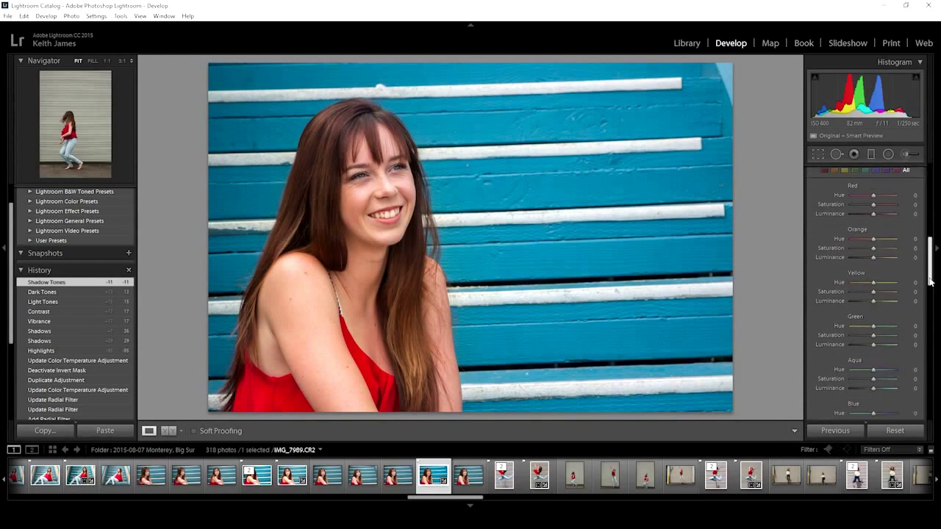
{"action": "left_click_drag", "start_coordinate": [929, 279], "coordinate": [922, 184]}
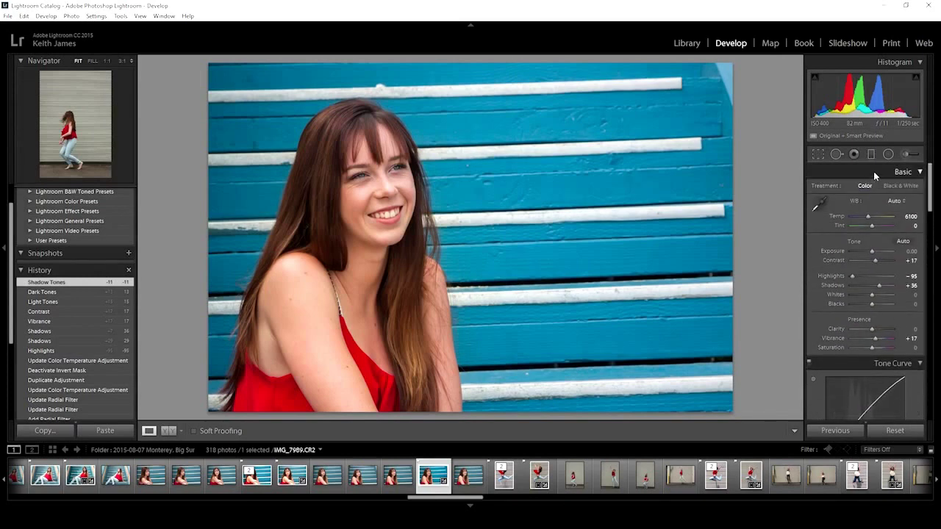
Step: Add a radial filter around the subject's face and set its Sharpness to 30 and Noise to 14
{"action": "left_click", "coordinate": [887, 154]}
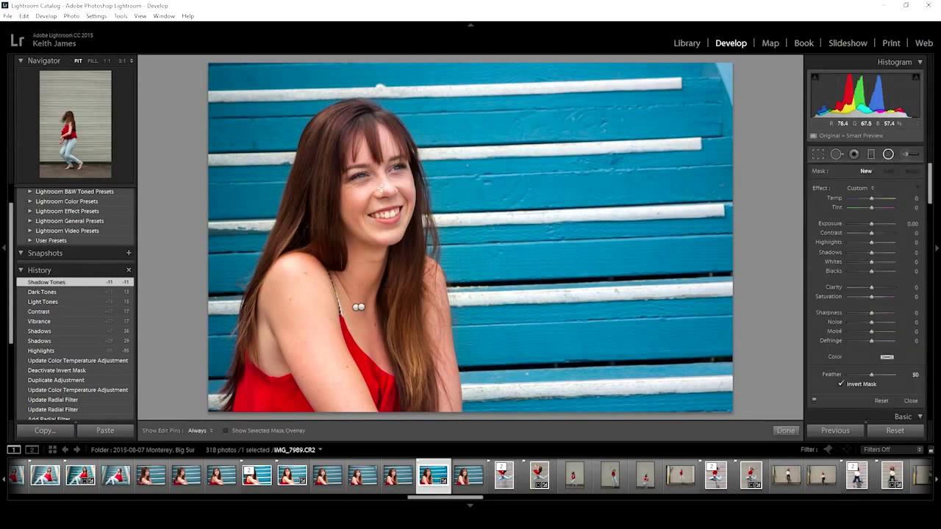
{"action": "left_click_drag", "start_coordinate": [380, 188], "coordinate": [409, 245]}
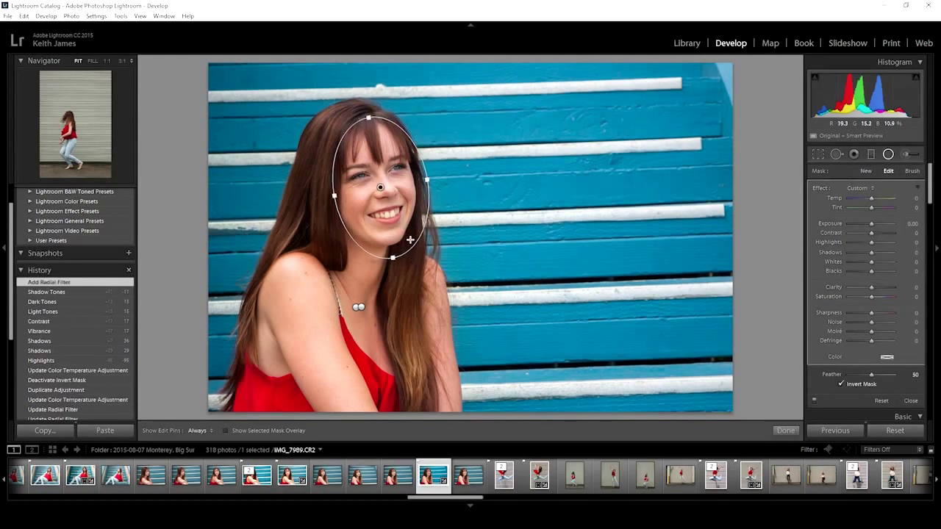
{"action": "left_click_drag", "start_coordinate": [381, 188], "coordinate": [376, 183]}
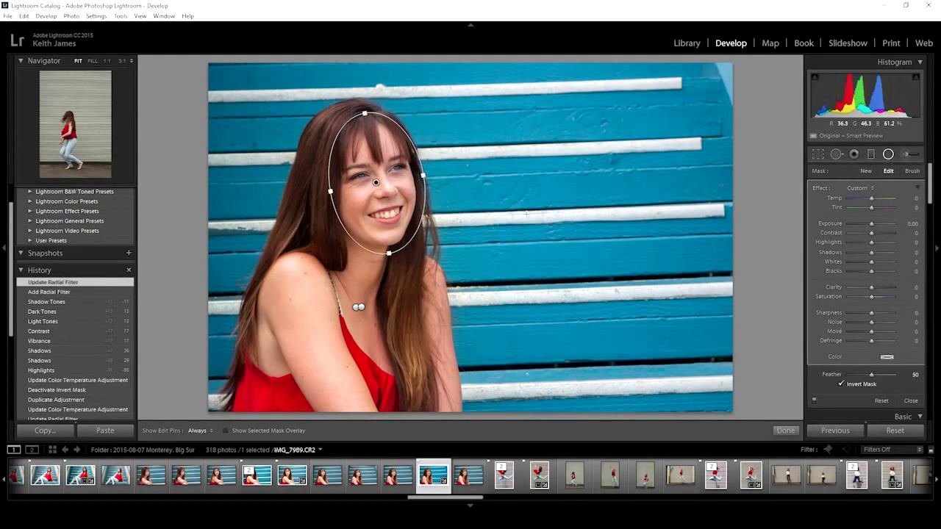
{"action": "left_click_drag", "start_coordinate": [871, 314], "coordinate": [877, 326]}
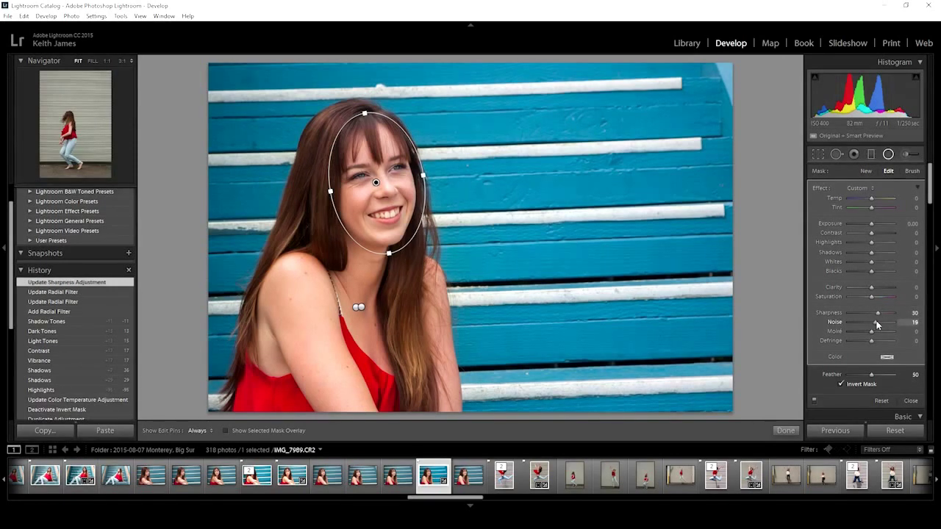
{"action": "left_click_drag", "start_coordinate": [875, 324], "coordinate": [877, 324]}
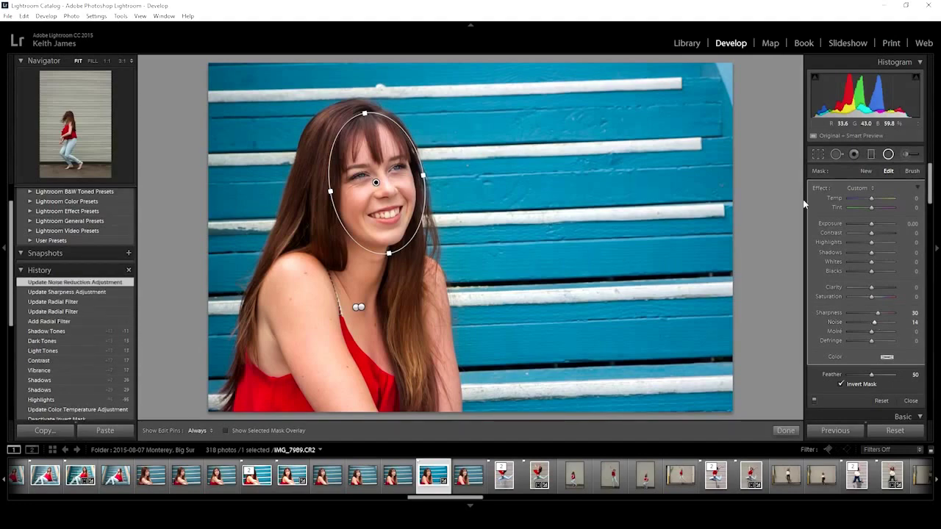
{"action": "left_click", "coordinate": [888, 154]}
Step: Compare the face at 1:1 between the Shadow Tones and latest Noise Reduction history states
{"action": "left_click", "coordinate": [375, 180]}
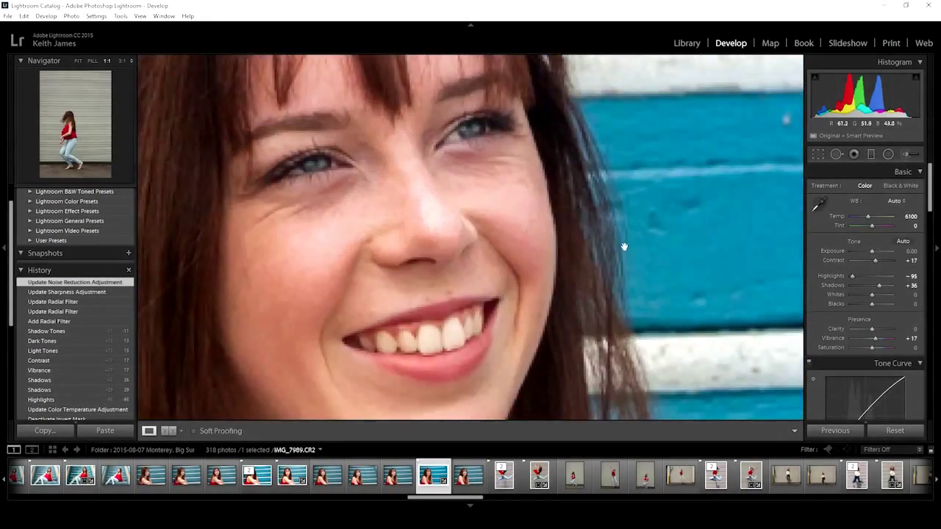
{"action": "left_click", "coordinate": [64, 332]}
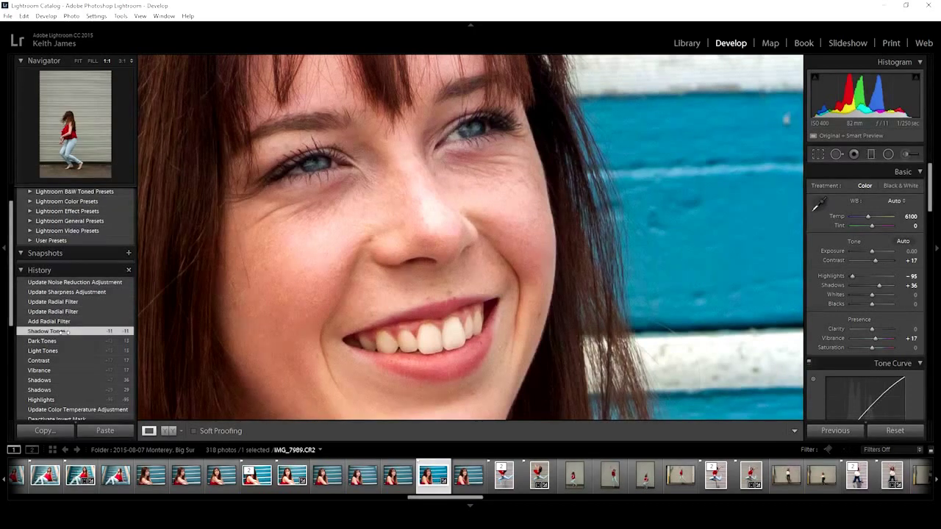
{"action": "left_click", "coordinate": [59, 283]}
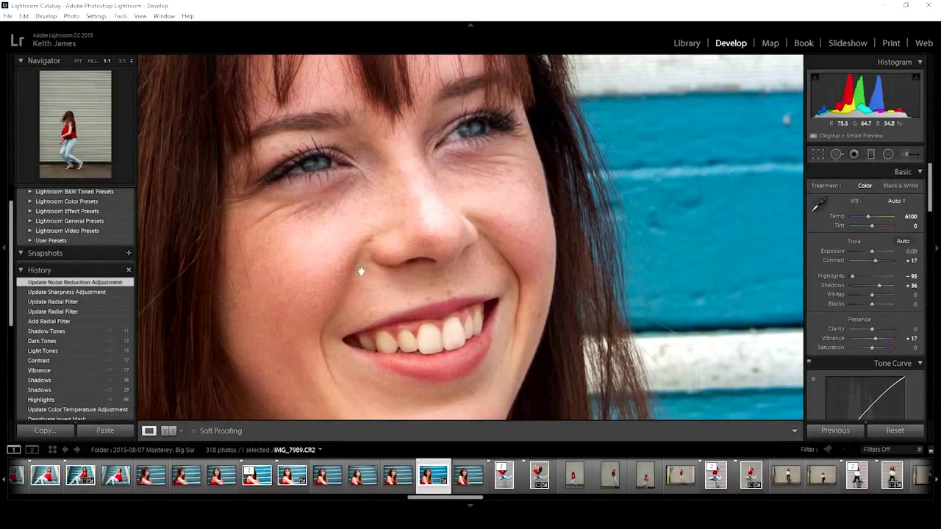
{"action": "left_click", "coordinate": [429, 228]}
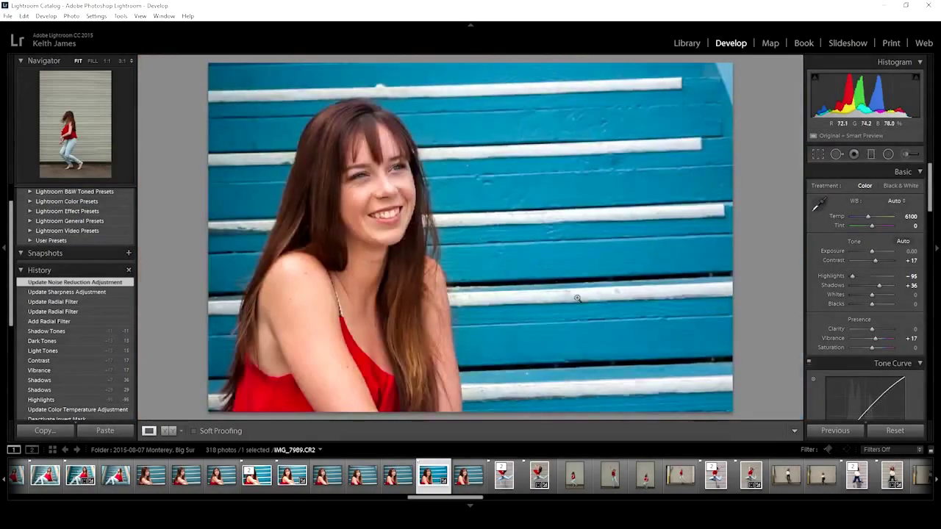
Step: Crop the photo slightly tighter to cut away the light corner at the image's upper right
{"action": "left_click", "coordinate": [816, 155]}
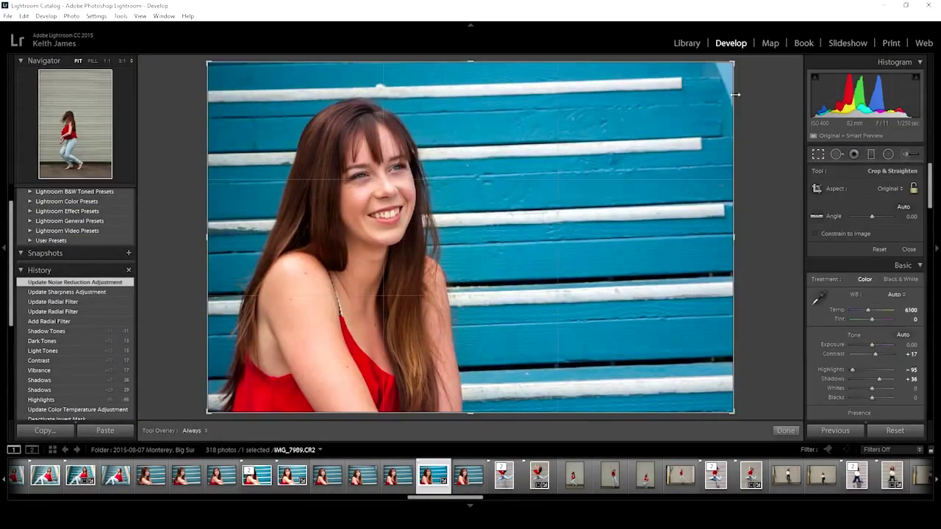
{"action": "left_click_drag", "start_coordinate": [732, 63], "coordinate": [723, 71]}
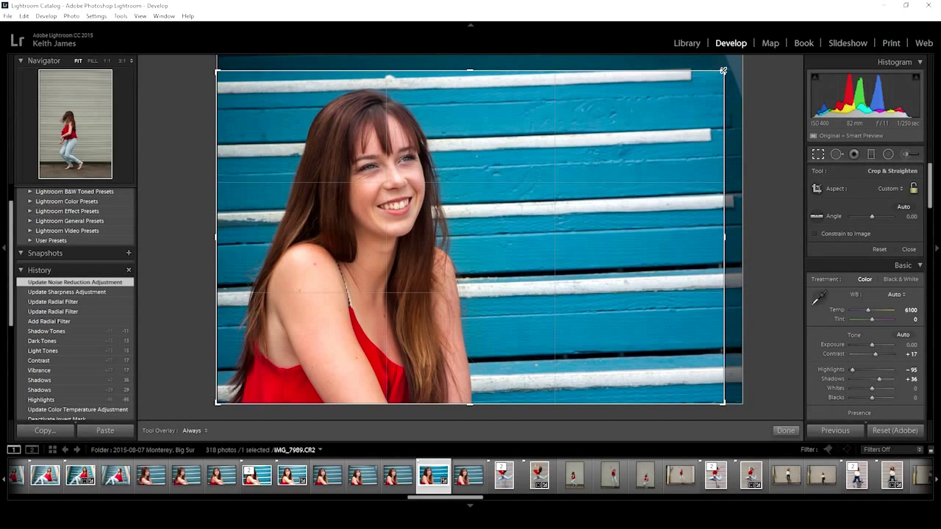
{"action": "left_click_drag", "start_coordinate": [724, 71], "coordinate": [723, 71]}
{"action": "key", "text": "Return"}
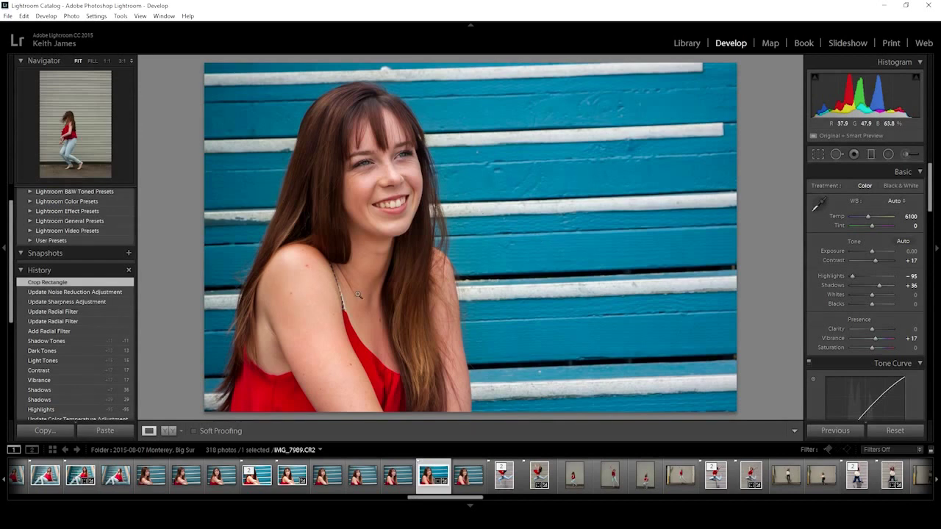
Step: Open the portrait in Photoshop for further editing, converting the document's colors to the working space
{"action": "right_click", "coordinate": [491, 183]}
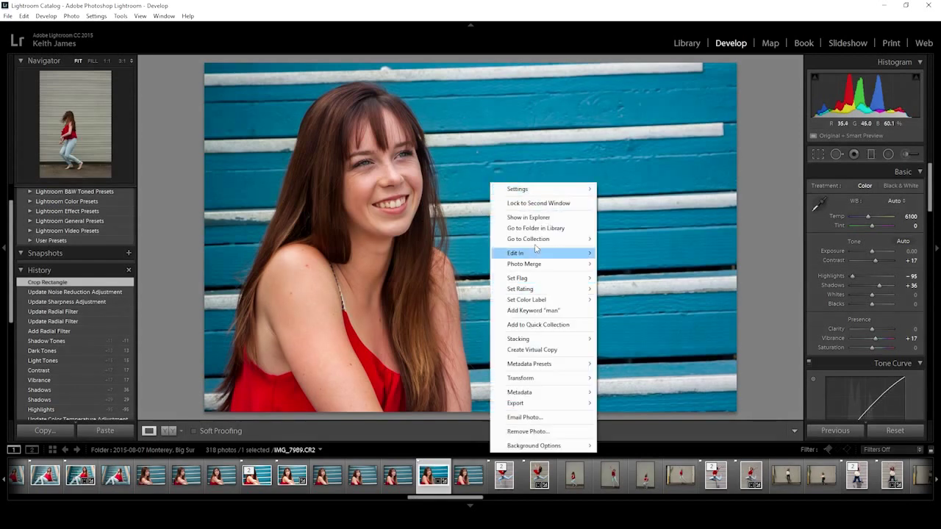
{"action": "mouse_move", "coordinate": [536, 249]}
{"action": "left_click", "coordinate": [450, 254]}
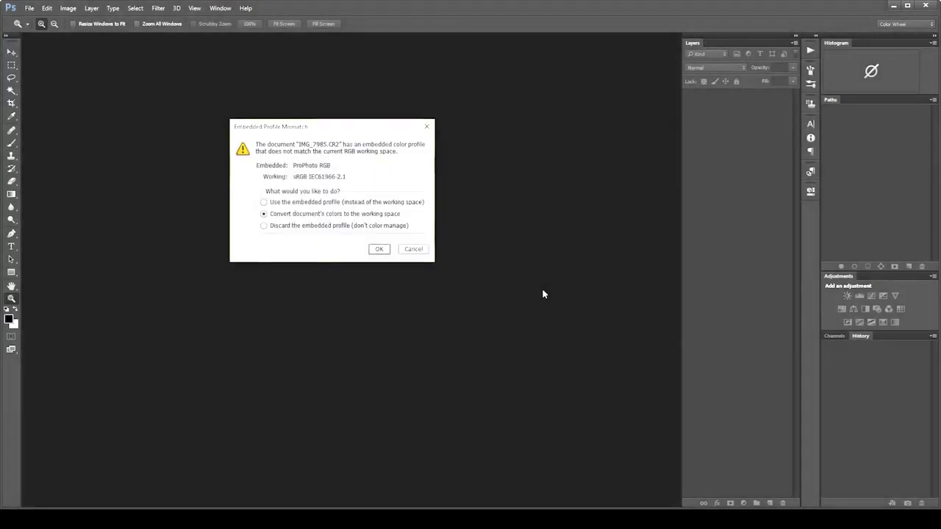
{"action": "key", "text": "Return"}
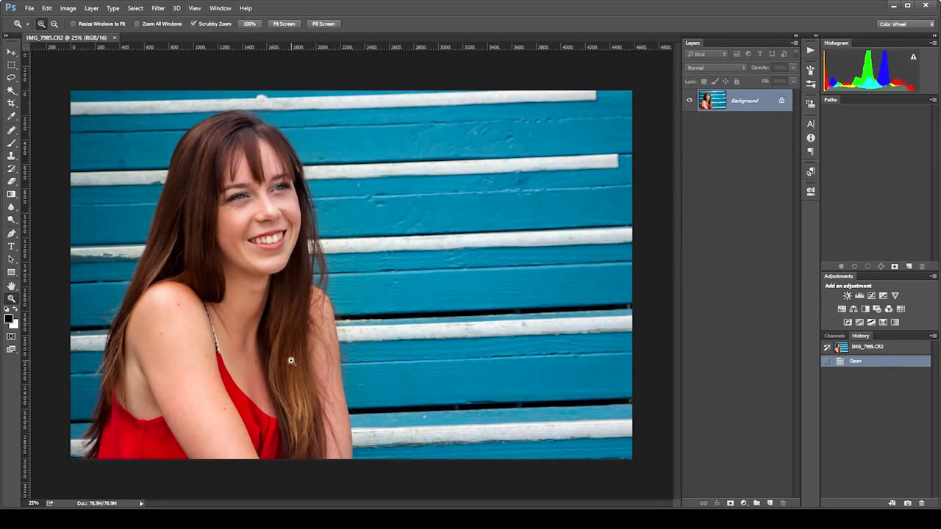
Step: Apply Auto Tone to the portrait and compare it repeatedly with the version before toning
{"action": "key", "text": "ctrl+shift+l"}
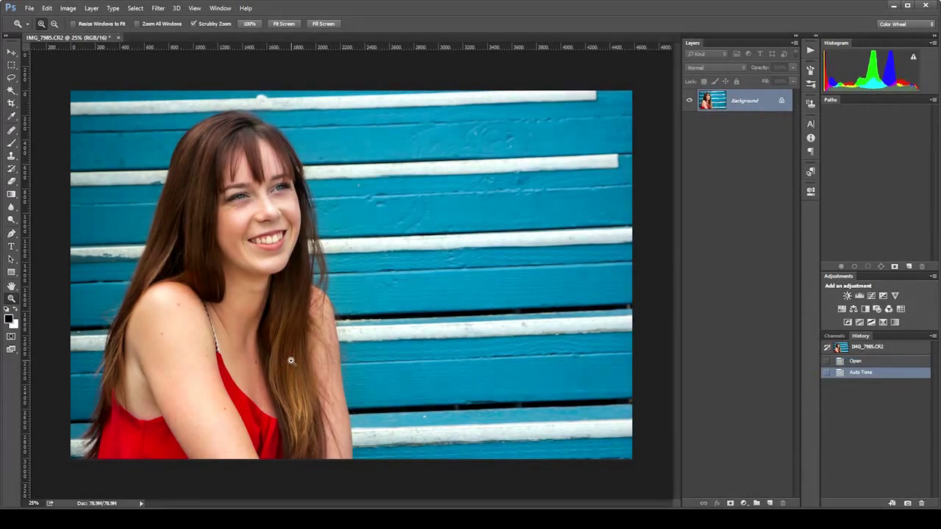
{"action": "key", "text": "ctrl+z"}
{"action": "key", "text": "ctrl+z"}
{"action": "key", "text": "ctrl+z"}
{"action": "key", "text": "ctrl+z"}
{"action": "key", "text": "ctrl+z"}
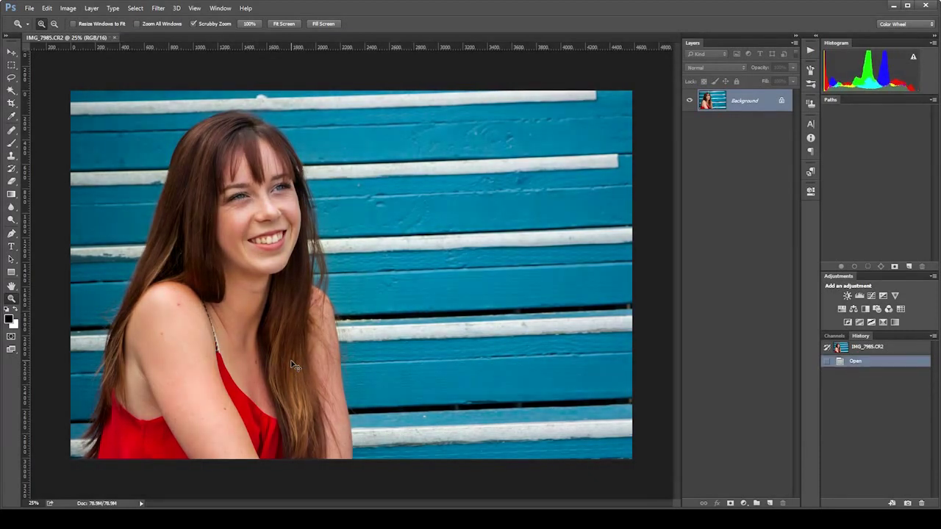
{"action": "key", "text": "ctrl+z"}
{"action": "key", "text": "ctrl+z"}
{"action": "key", "text": "ctrl+z"}
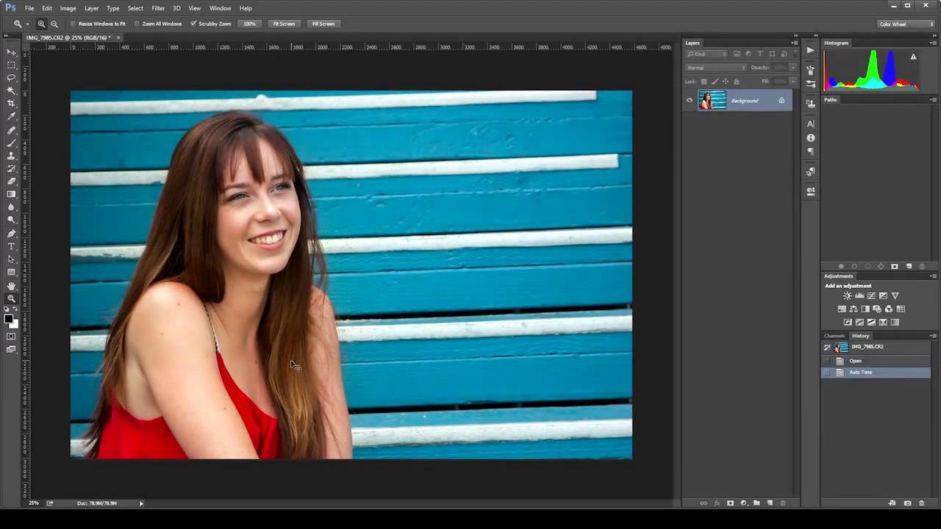
{"action": "key", "text": "ctrl+z"}
{"action": "key", "text": "ctrl+z"}
{"action": "key", "text": "ctrl+z"}
{"action": "key", "text": "ctrl+z"}
{"action": "key", "text": "ctrl+z"}
{"action": "key", "text": "ctrl+z"}
{"action": "key", "text": "ctrl+z"}
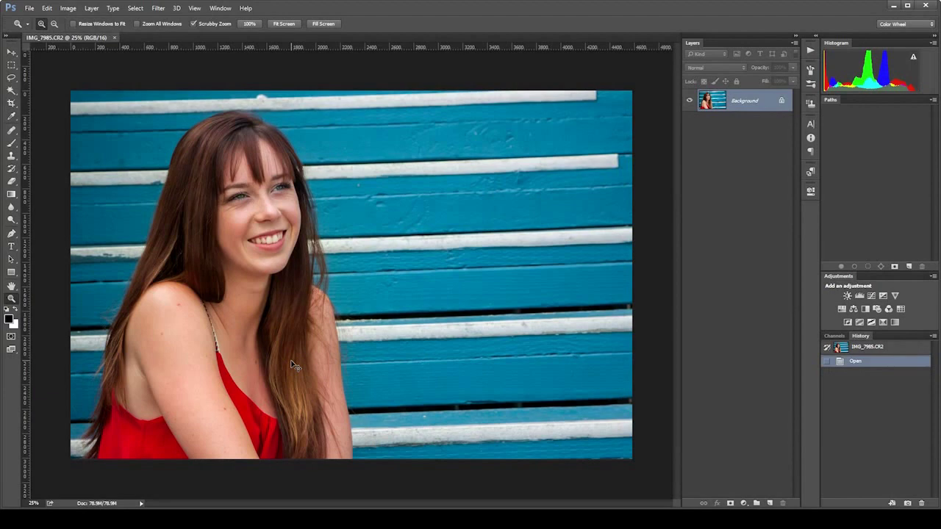
{"action": "key", "text": "ctrl+z"}
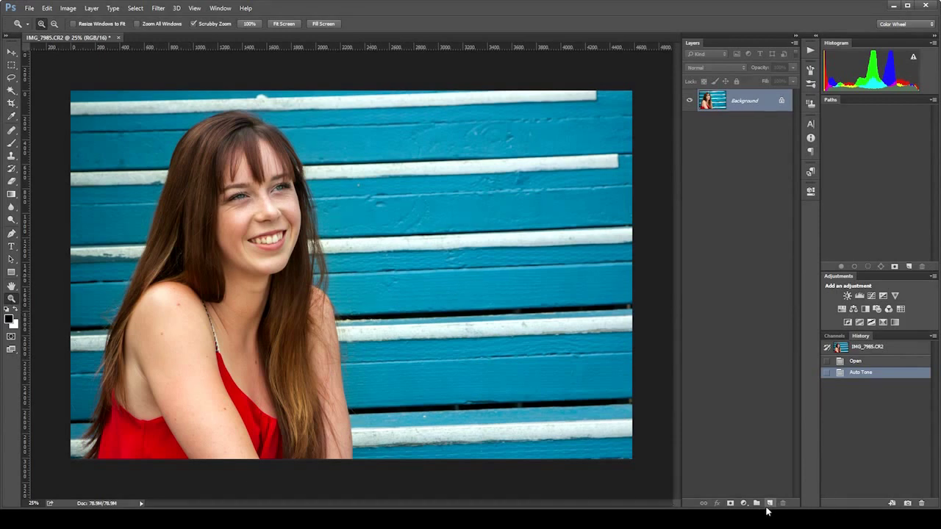
Step: Add a Levels adjustment layer above the Background and apply its automatic correction
{"action": "left_click", "coordinate": [743, 503]}
{"action": "left_click", "coordinate": [753, 339]}
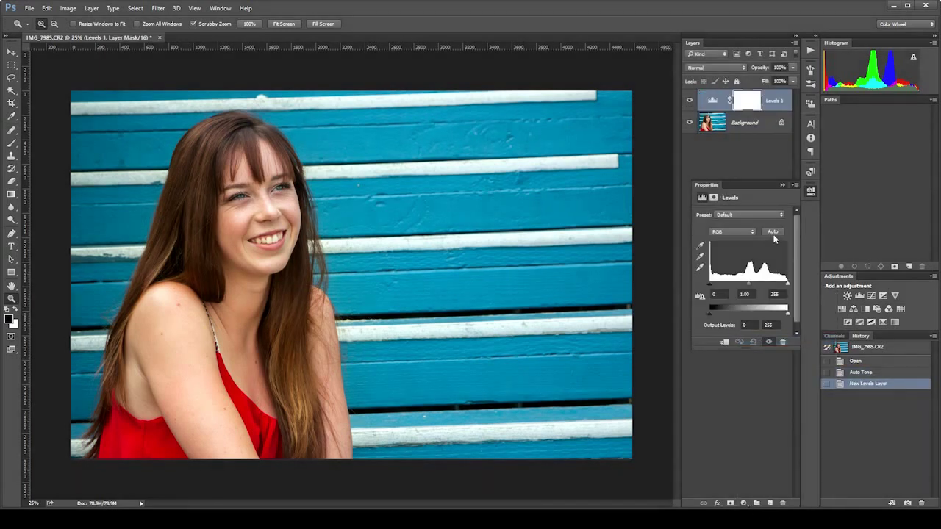
{"action": "left_click", "coordinate": [772, 232]}
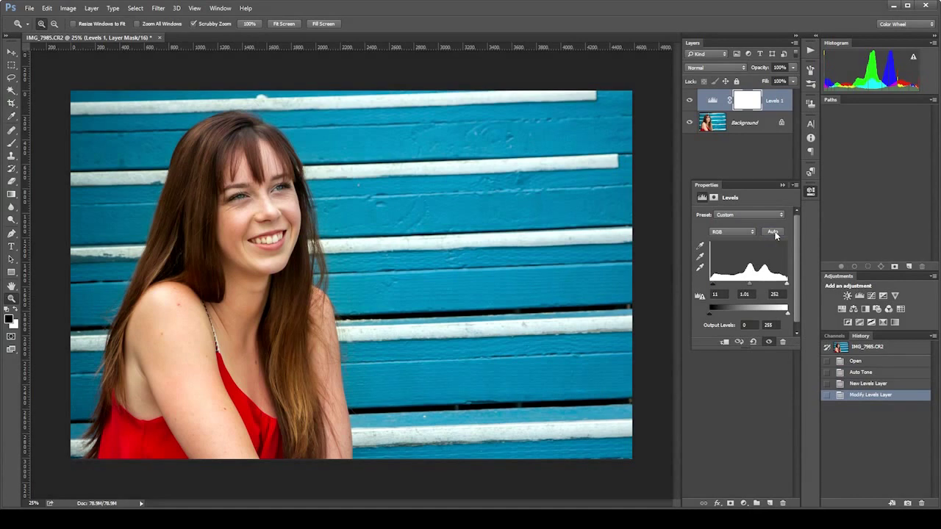
Step: Compare the portrait with the Levels adjustment hidden and shown, and close its properties
{"action": "left_click", "coordinate": [769, 342]}
{"action": "left_click", "coordinate": [769, 343]}
{"action": "left_click", "coordinate": [768, 343]}
{"action": "left_click", "coordinate": [769, 343]}
{"action": "left_click", "coordinate": [768, 342]}
{"action": "left_click", "coordinate": [769, 343]}
{"action": "left_click", "coordinate": [729, 382]}
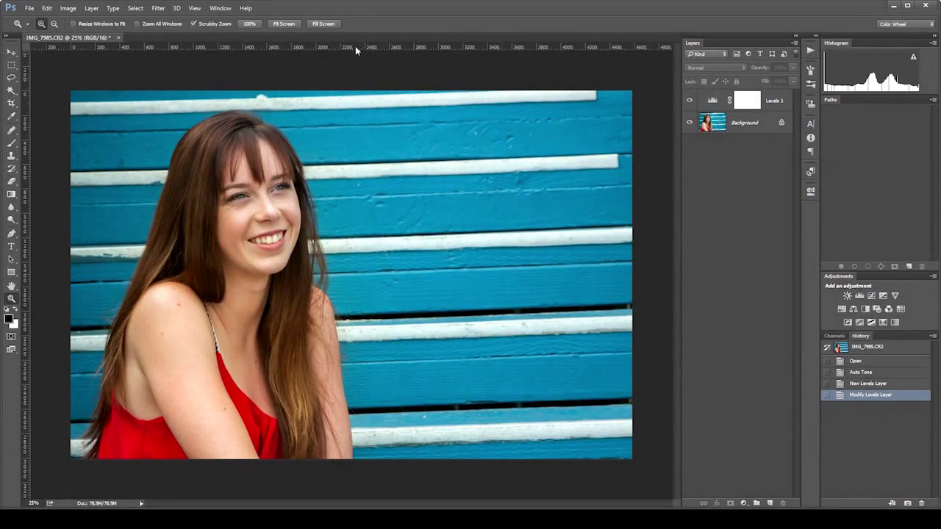
Step: Try lower opacities on the Levels adjustment layer and return it to 100%
{"action": "left_click", "coordinate": [755, 107]}
{"action": "left_click", "coordinate": [792, 68]}
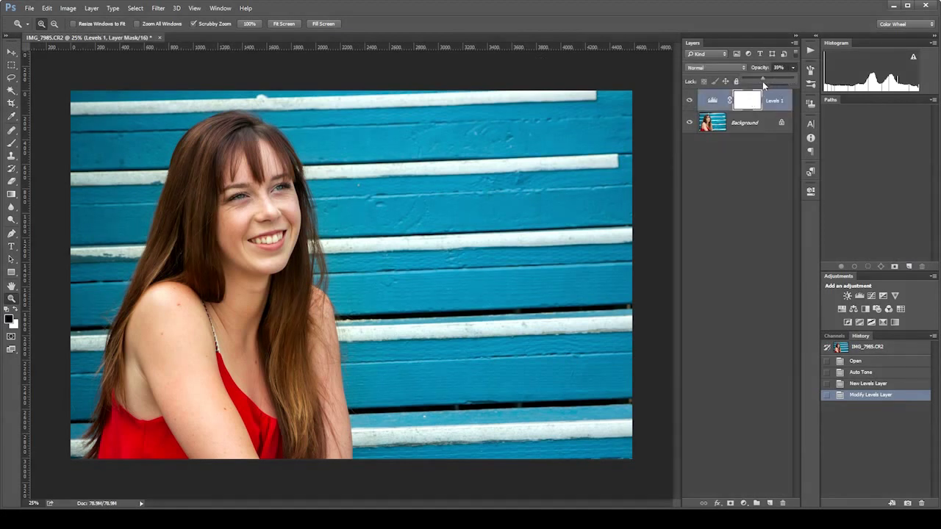
{"action": "left_click_drag", "start_coordinate": [760, 85], "coordinate": [833, 92]}
{"action": "left_click_drag", "start_coordinate": [774, 88], "coordinate": [797, 89]}
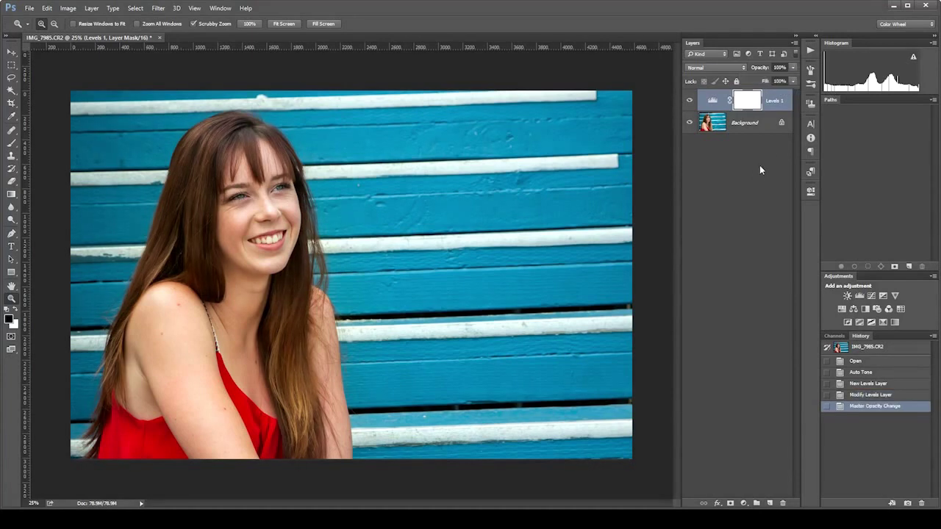
Step: Try darkening the midtones in the Levels adjustment, and revert to the Master Opacity Change history state
{"action": "double_click", "coordinate": [712, 100]}
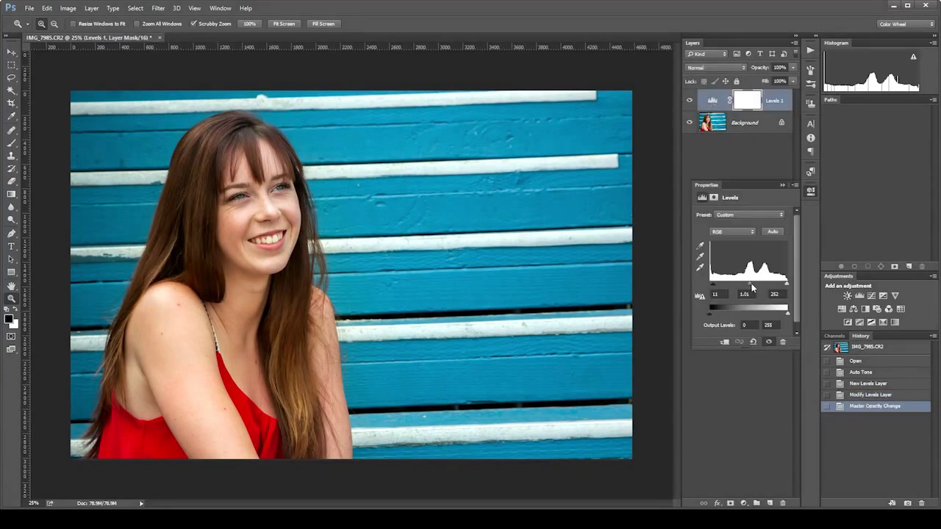
{"action": "left_click_drag", "start_coordinate": [750, 289], "coordinate": [755, 284]}
{"action": "left_click", "coordinate": [763, 374]}
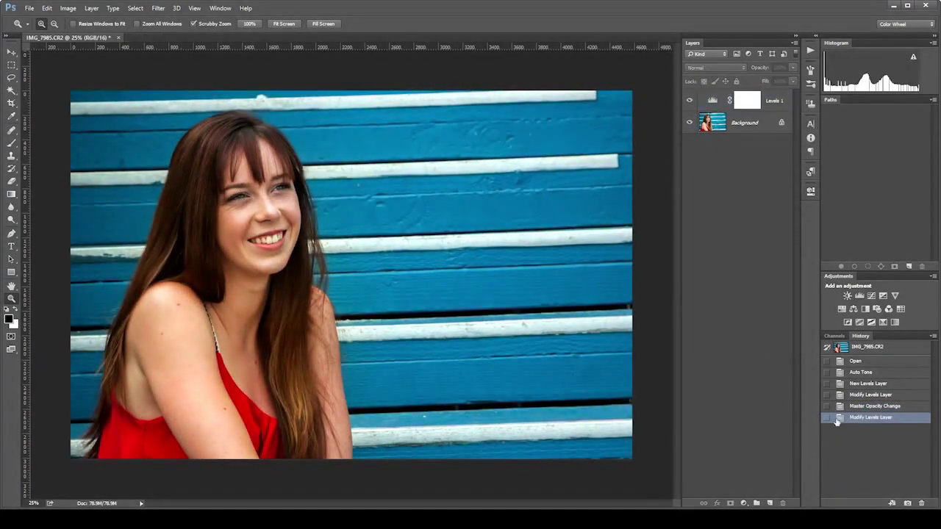
{"action": "left_click", "coordinate": [871, 408]}
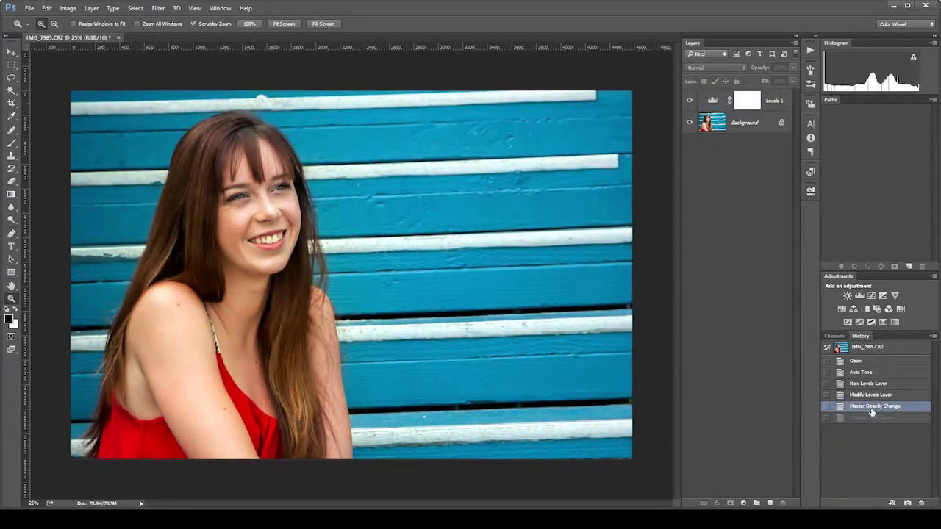
Step: Activate the Healing Brush Tool for retouching the skin around the mouth at 200% magnification
{"action": "double_click", "coordinate": [11, 299]}
{"action": "left_click_drag", "start_coordinate": [81, 213], "coordinate": [239, 488]}
{"action": "left_click_drag", "start_coordinate": [251, 191], "coordinate": [377, 192]}
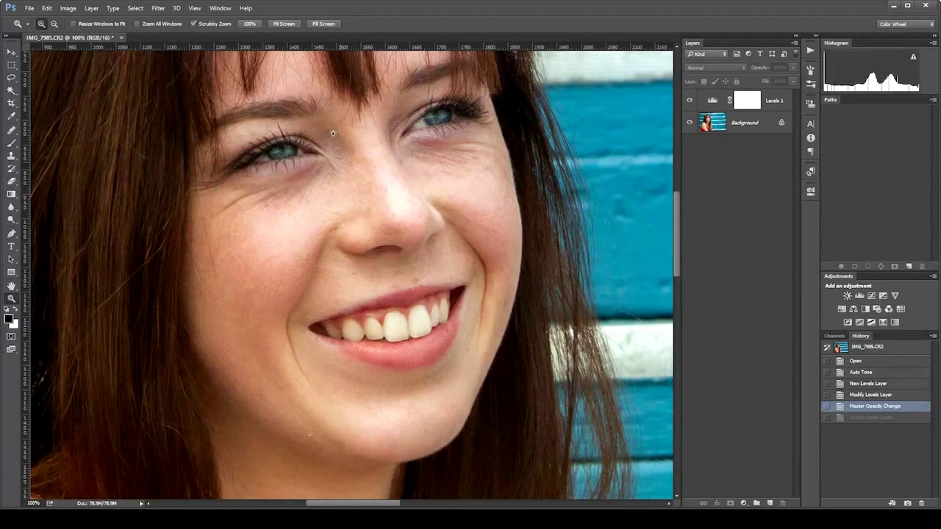
{"action": "left_click", "coordinate": [363, 227]}
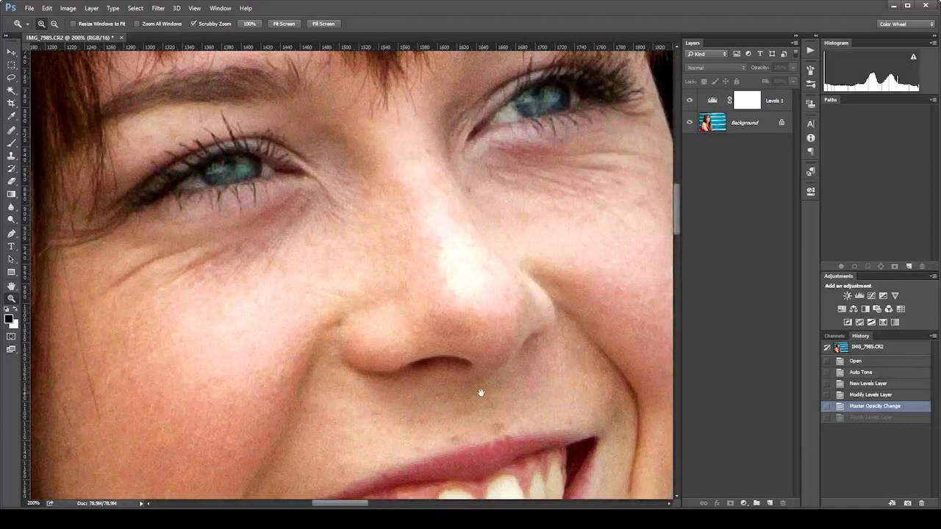
{"action": "left_click_drag", "start_coordinate": [481, 391], "coordinate": [401, 184]}
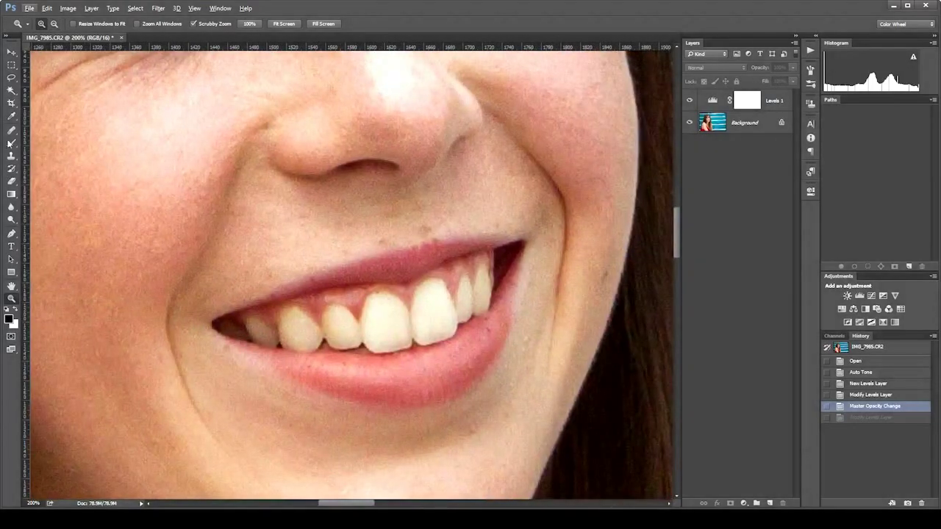
{"action": "left_click", "coordinate": [9, 141]}
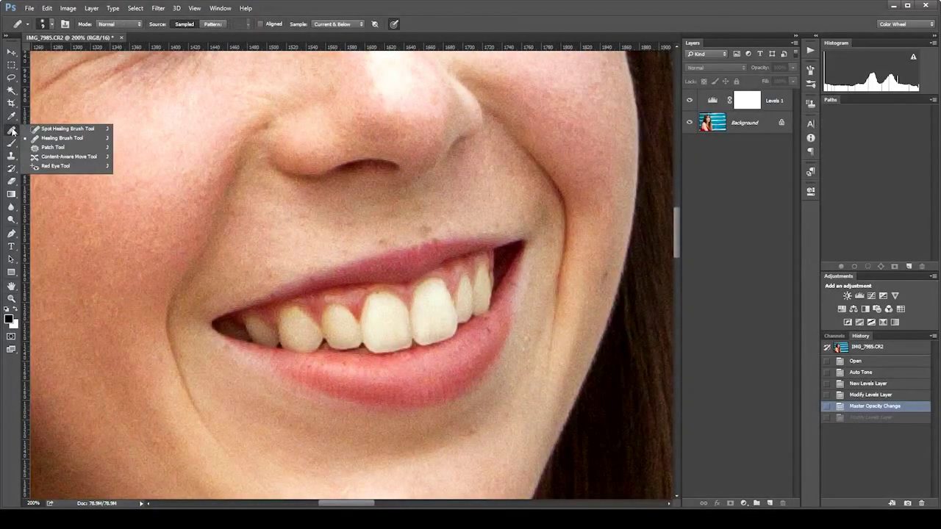
Step: Try to sample the skin just above the upper lip as the healing source with a size 15 brush
{"action": "left_click", "coordinate": [351, 246], "text": "alt"}
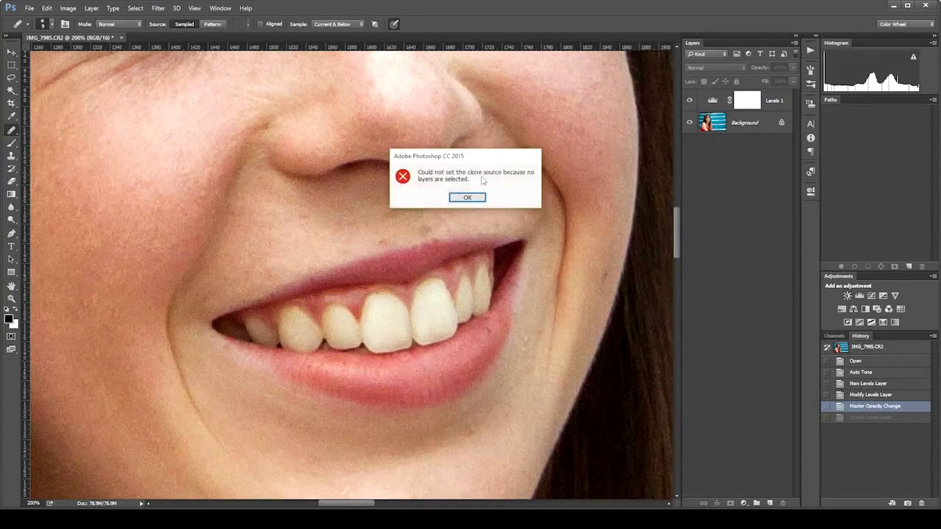
{"action": "left_click", "coordinate": [467, 197]}
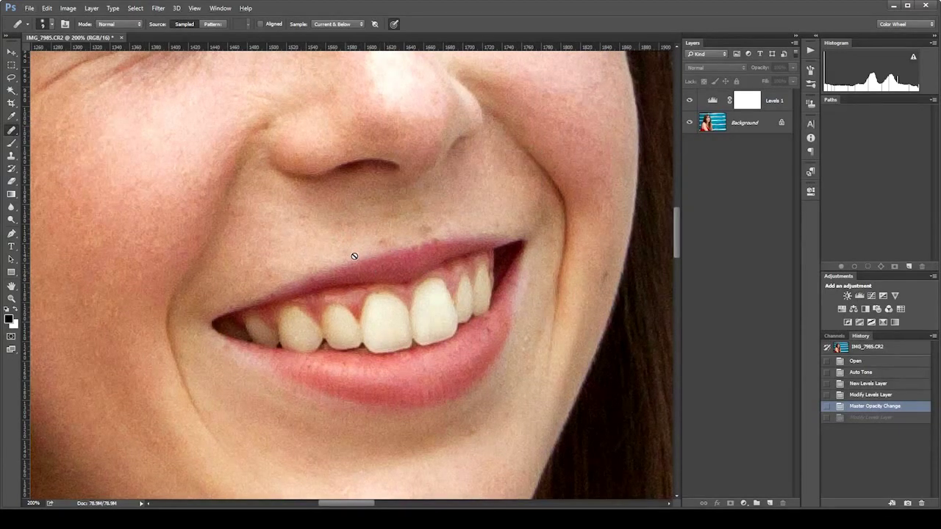
{"action": "left_click_drag", "start_coordinate": [354, 256], "coordinate": [349, 248]}
{"action": "left_click", "coordinate": [354, 248], "text": "alt"}
{"action": "left_click", "coordinate": [467, 197]}
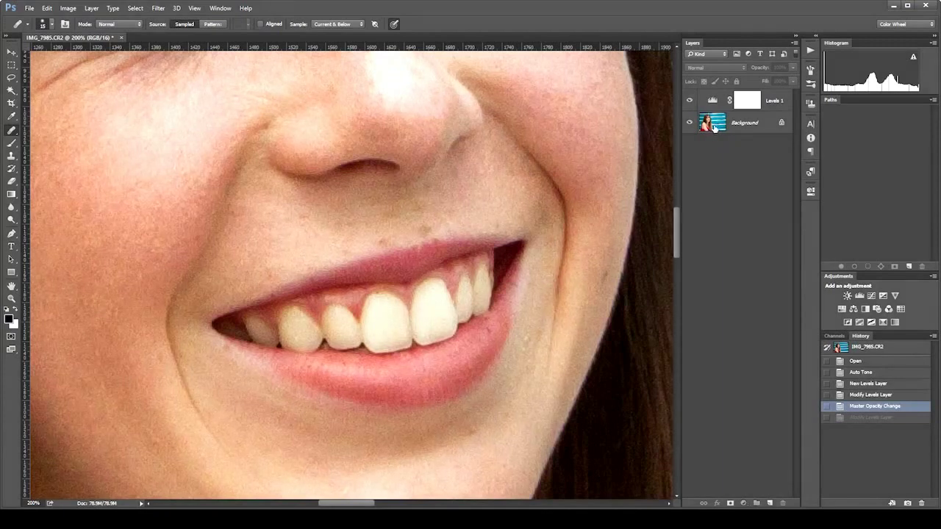
Step: Add a new layer above the Background and heal a blemish on the skin above the upper lip
{"action": "left_click", "coordinate": [712, 127]}
{"action": "left_click", "coordinate": [768, 502]}
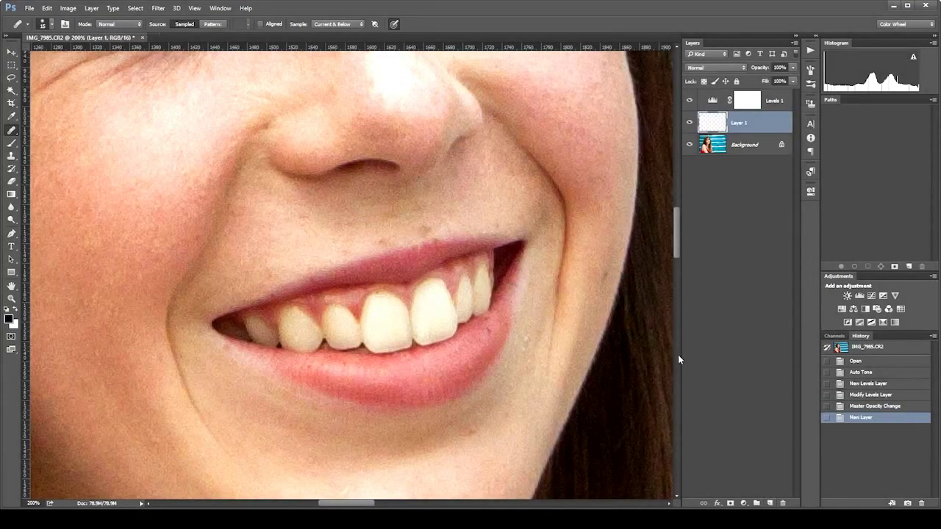
{"action": "left_click", "coordinate": [384, 241]}
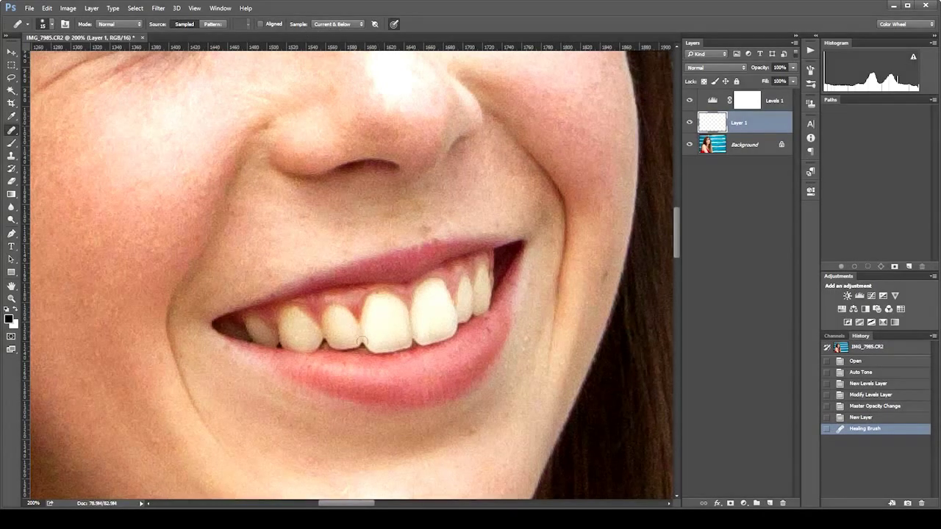
Step: Heal the small spots on the chin and along the jaw with the Healing Brush at size 15
{"action": "scroll", "coordinate": [362, 342], "scroll_direction": "down", "scroll_amount": 5}
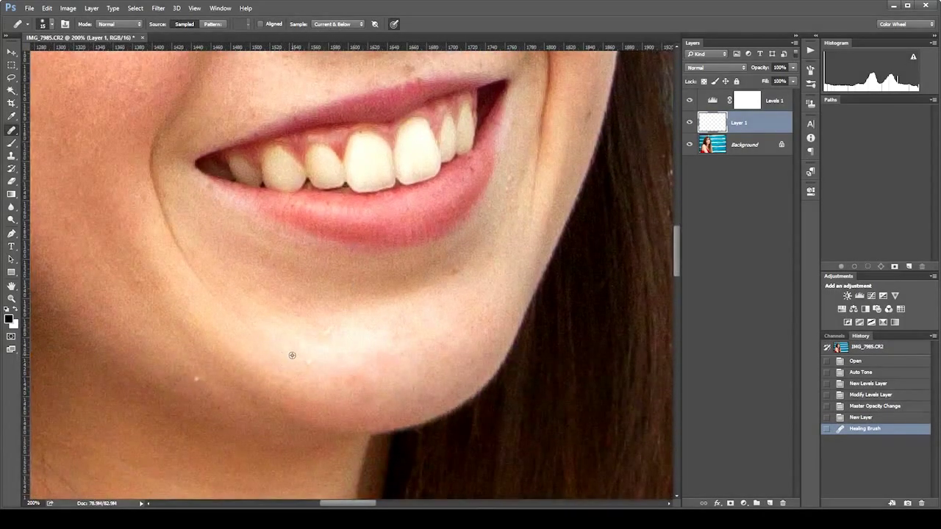
{"action": "left_click", "coordinate": [309, 359]}
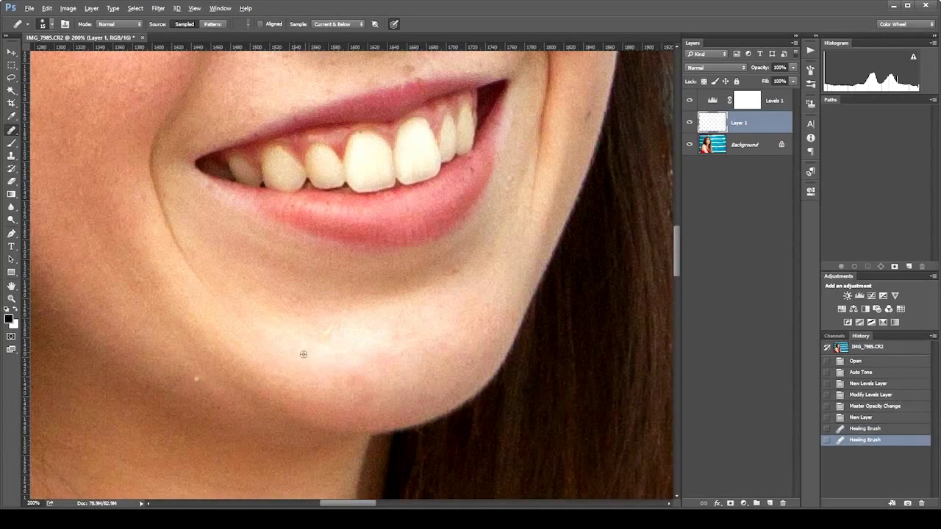
{"action": "left_click", "coordinate": [197, 379]}
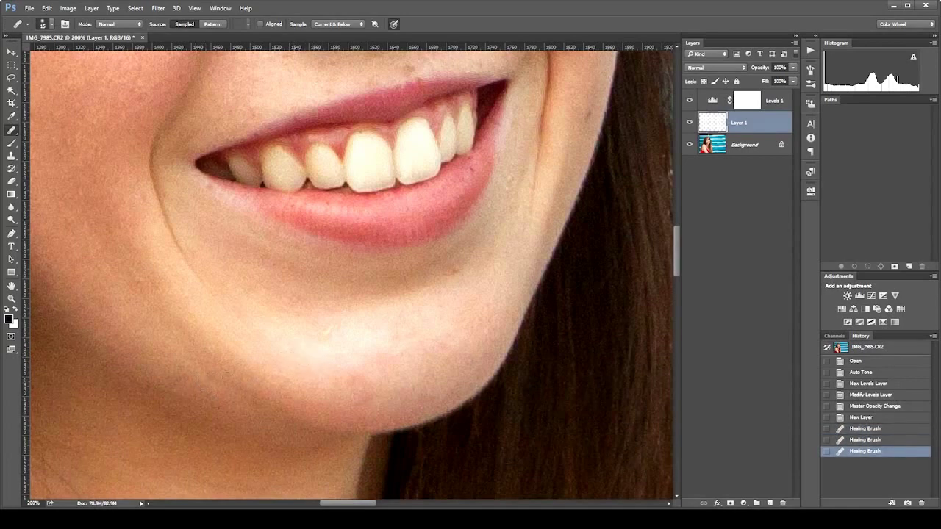
{"action": "left_click", "coordinate": [368, 392]}
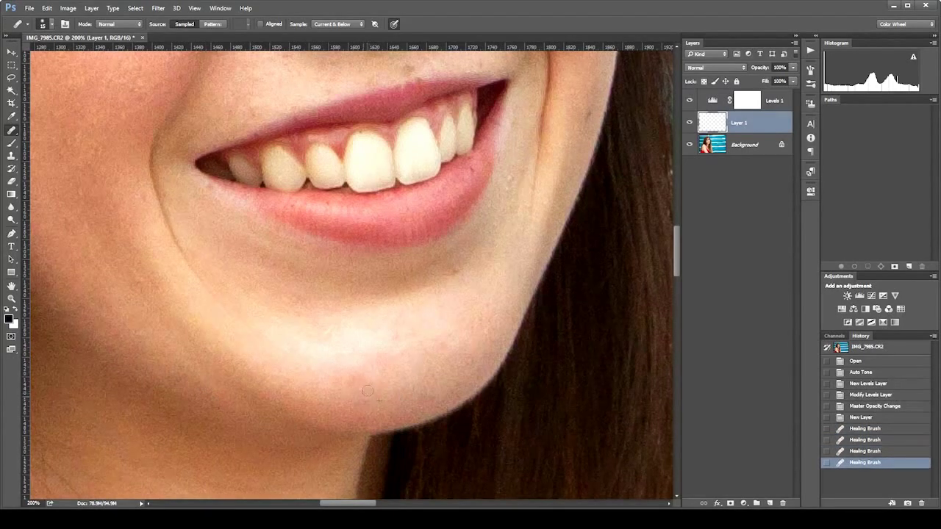
Step: Heal the blemishes below the lower lip and beside the corner of the mouth
{"action": "left_click", "coordinate": [457, 269]}
{"action": "left_click", "coordinate": [502, 205]}
{"action": "left_click", "coordinate": [508, 187]}
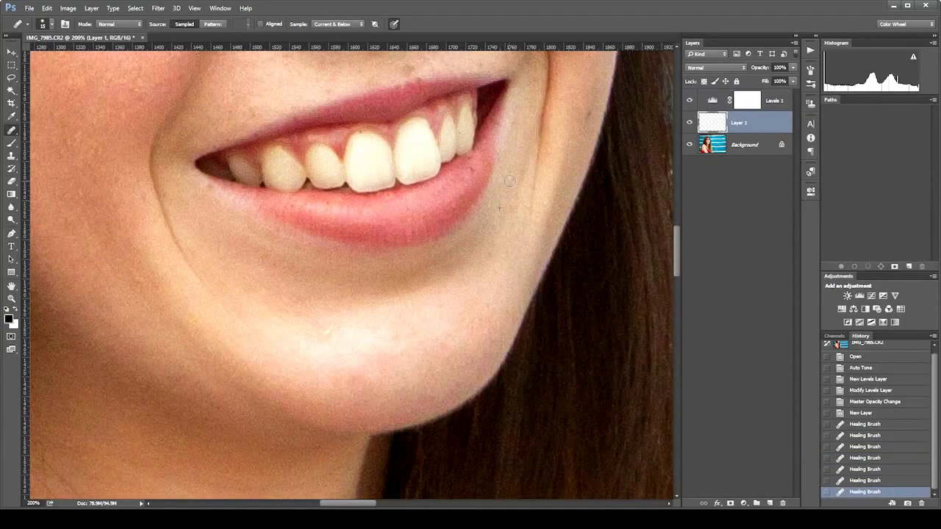
{"action": "left_click", "coordinate": [509, 180]}
Step: Sample clean skin in the middle of the chin and heal the remaining spot beside it
{"action": "scroll", "coordinate": [403, 302], "scroll_direction": "down", "scroll_amount": 2}
{"action": "scroll", "coordinate": [403, 301], "scroll_direction": "left", "scroll_amount": 2}
{"action": "left_click", "coordinate": [410, 301], "text": "alt"}
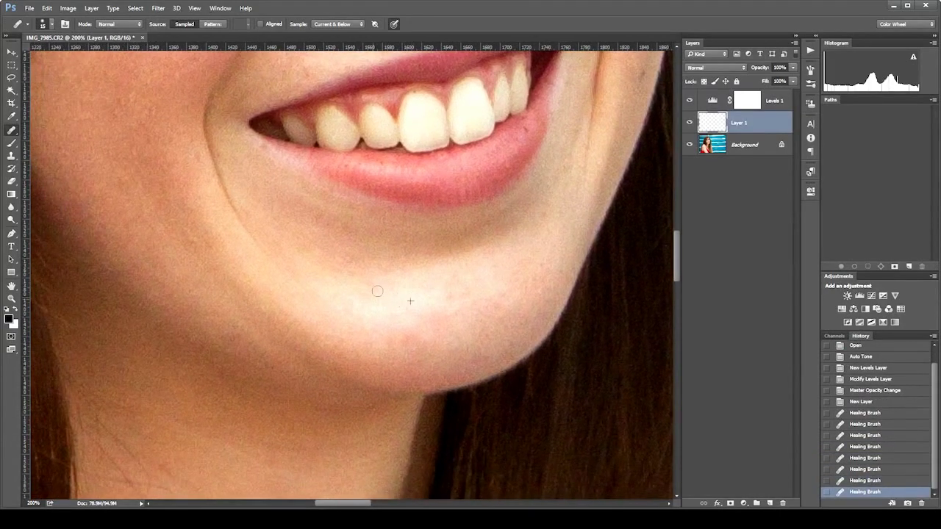
{"action": "left_click", "coordinate": [377, 291]}
Step: Heal the small mark between the front teeth with the Healing Brush at size 9
{"action": "scroll", "coordinate": [313, 294], "scroll_direction": "up", "scroll_amount": 3}
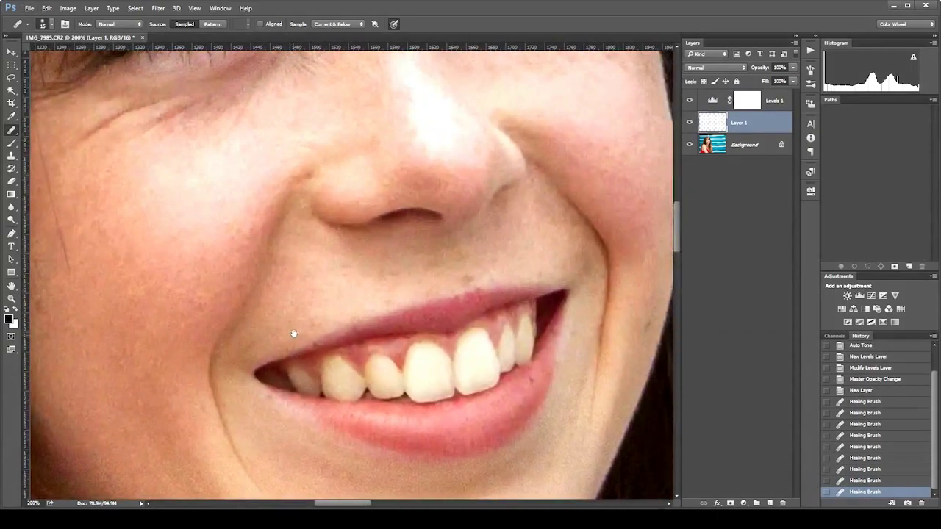
{"action": "left_click_drag", "start_coordinate": [293, 334], "coordinate": [183, 256]}
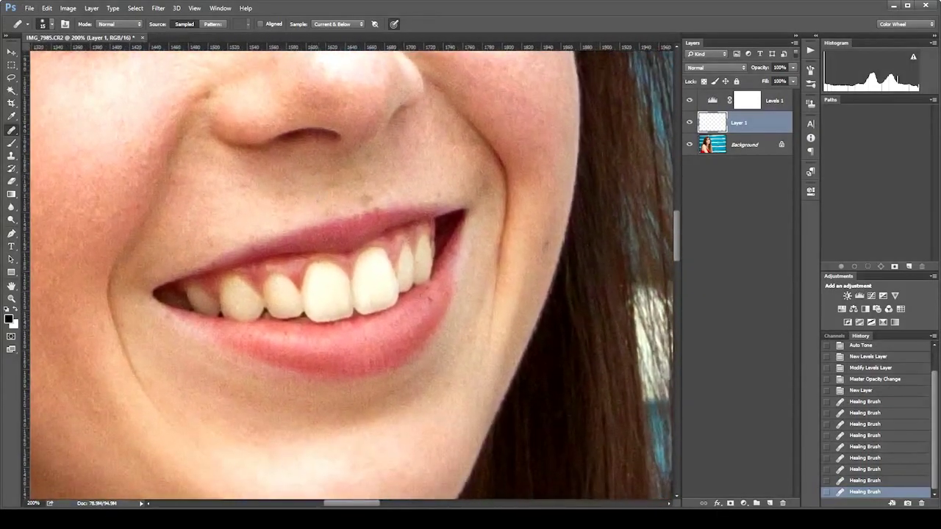
{"action": "left_click_drag", "start_coordinate": [337, 268], "coordinate": [323, 262]}
{"action": "left_click", "coordinate": [318, 261]}
Step: Examine the face from the forehead and eyes down to the chin and neck for remaining blemishes
{"action": "scroll", "coordinate": [353, 267], "scroll_direction": "up", "scroll_amount": 10}
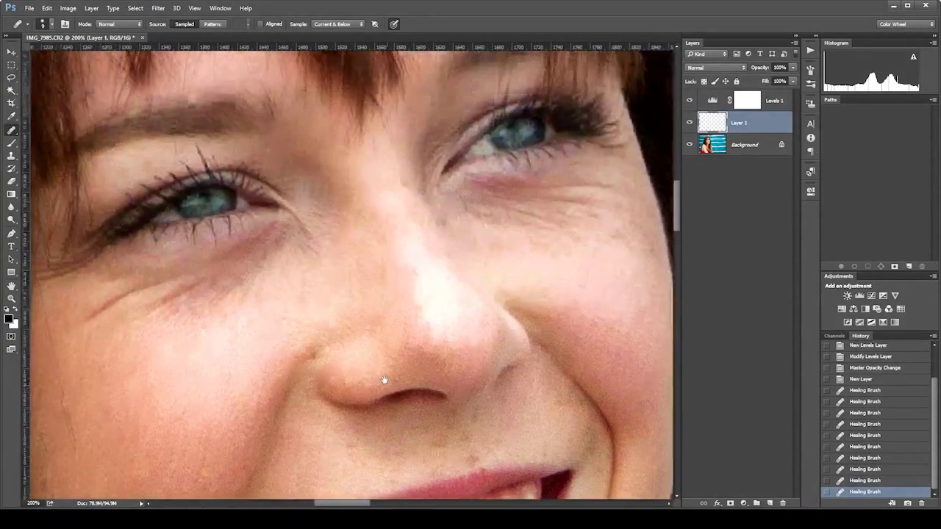
{"action": "scroll", "coordinate": [354, 267], "scroll_direction": "down", "scroll_amount": 10}
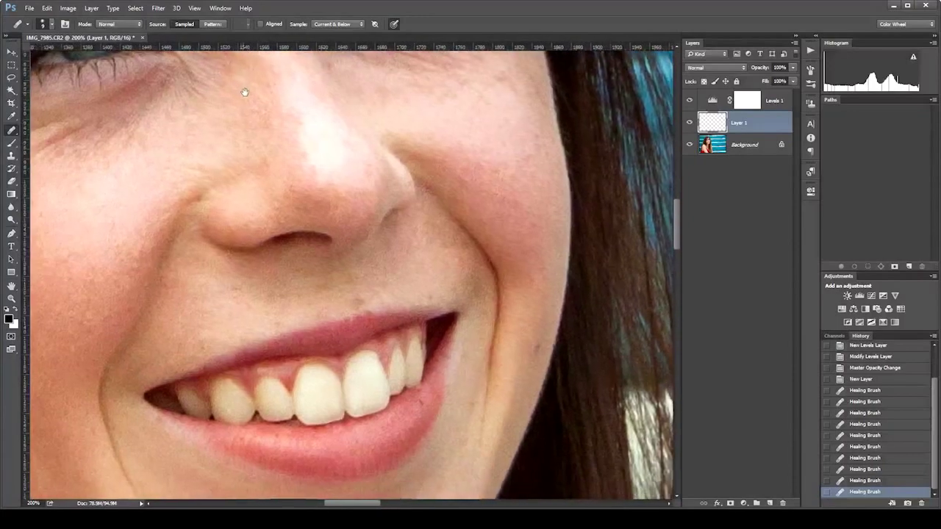
{"action": "scroll", "coordinate": [416, 257], "scroll_direction": "down", "scroll_amount": 10}
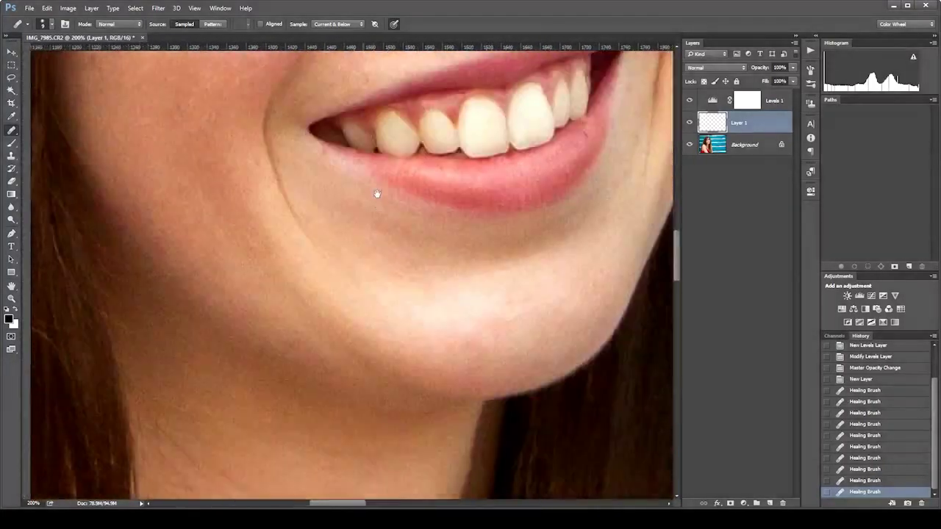
{"action": "scroll", "coordinate": [370, 204], "scroll_direction": "up", "scroll_amount": 10}
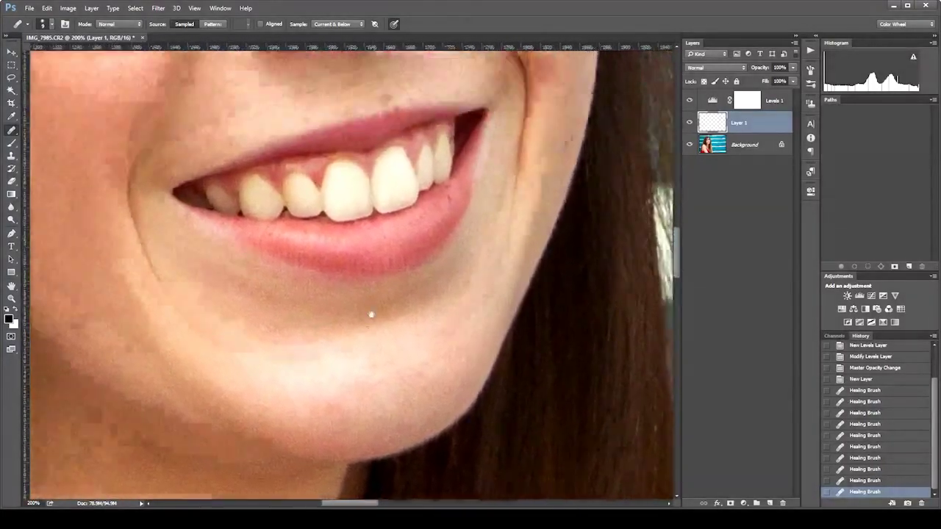
{"action": "scroll", "coordinate": [384, 278], "scroll_direction": "up", "scroll_amount": 10}
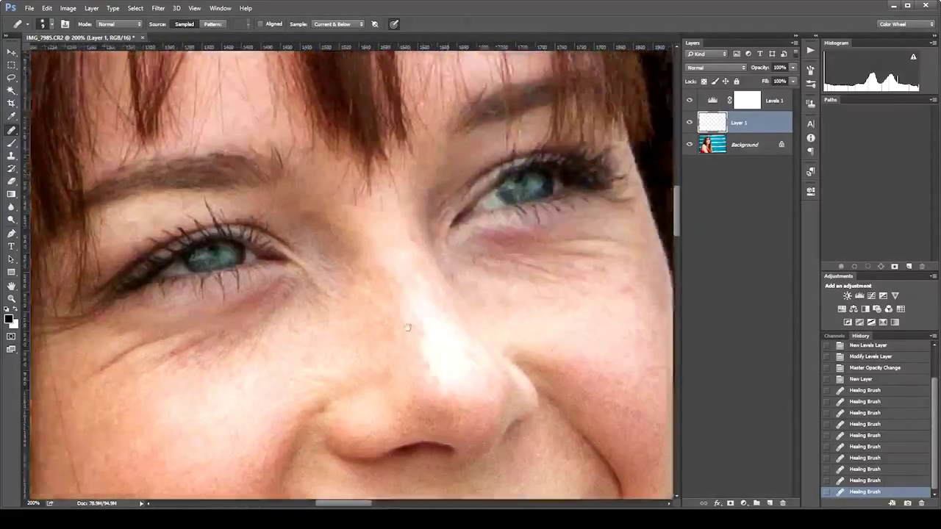
{"action": "scroll", "coordinate": [412, 335], "scroll_direction": "up", "scroll_amount": 3}
{"action": "scroll", "coordinate": [420, 203], "scroll_direction": "down", "scroll_amount": 4}
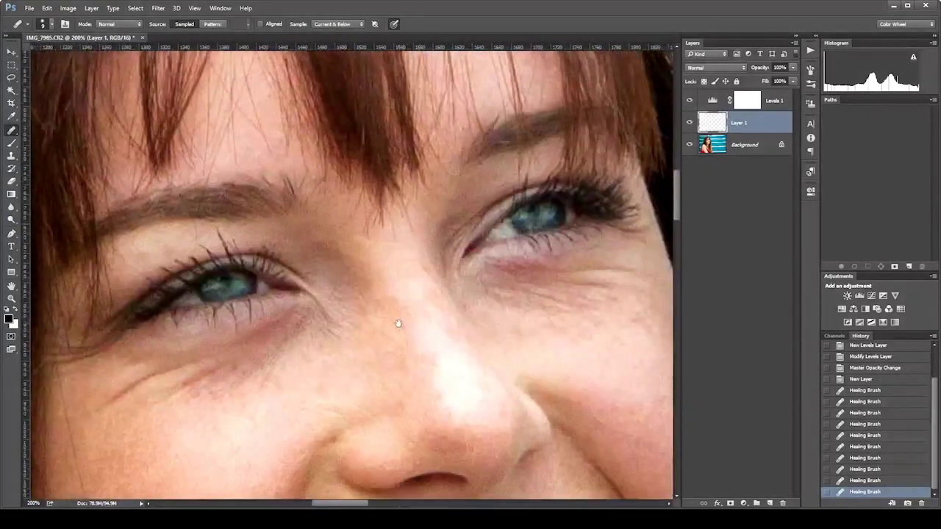
{"action": "scroll", "coordinate": [397, 324], "scroll_direction": "down", "scroll_amount": 5}
{"action": "scroll", "coordinate": [389, 244], "scroll_direction": "down", "scroll_amount": 5}
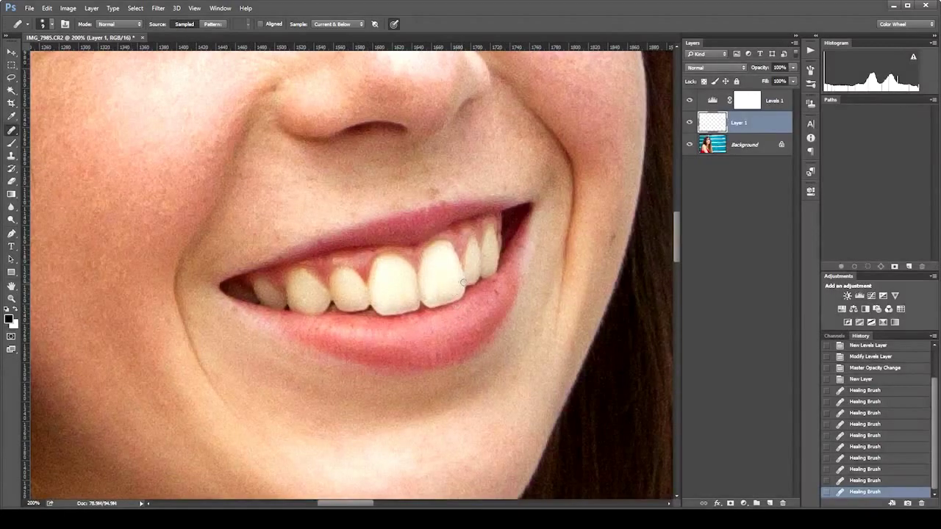
Step: Select the visible upper teeth by tracing their outline with the Lasso Tool at a 5 px feather
{"action": "scroll", "coordinate": [463, 282], "scroll_direction": "up", "scroll_amount": 6}
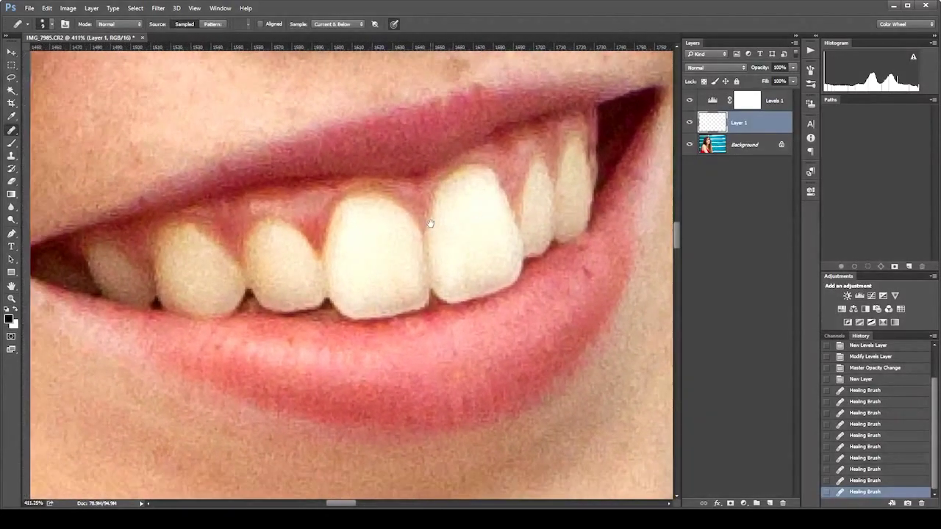
{"action": "left_click", "coordinate": [11, 78]}
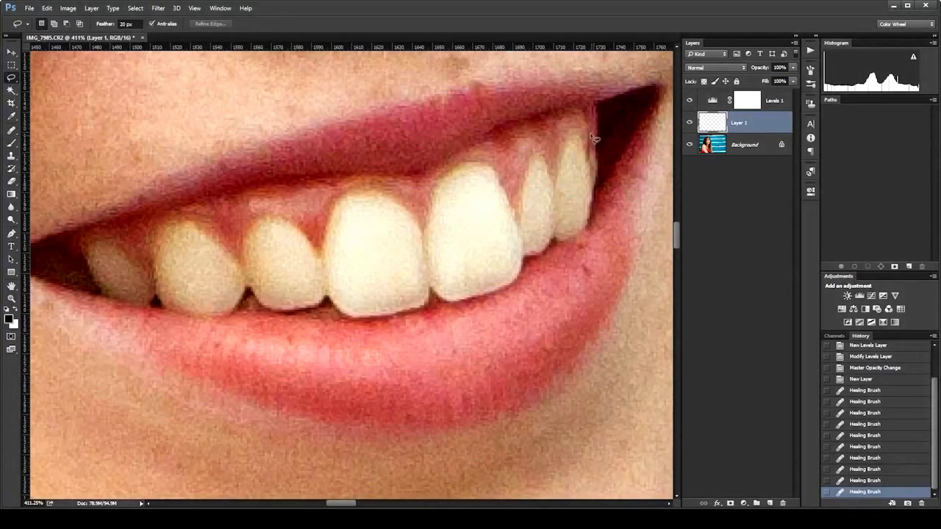
{"action": "left_click", "coordinate": [124, 25]}
{"action": "type", "text": "5"}
{"action": "mouse_move", "coordinate": [596, 200]}
{"action": "left_mouse_down"}
{"action": "mouse_move", "coordinate": [573, 138]}
{"action": "mouse_move", "coordinate": [557, 187]}
{"action": "mouse_move", "coordinate": [541, 155]}
{"action": "mouse_move", "coordinate": [531, 167]}
{"action": "mouse_move", "coordinate": [517, 217]}
{"action": "mouse_move", "coordinate": [496, 172]}
{"action": "mouse_move", "coordinate": [479, 161]}
{"action": "mouse_move", "coordinate": [435, 188]}
{"action": "mouse_move", "coordinate": [423, 234]}
{"action": "mouse_move", "coordinate": [406, 205]}
{"action": "mouse_move", "coordinate": [371, 188]}
{"action": "mouse_move", "coordinate": [338, 208]}
{"action": "mouse_move", "coordinate": [324, 259]}
{"action": "mouse_move", "coordinate": [289, 221]}
{"action": "mouse_move", "coordinate": [246, 248]}
{"action": "left_mouse_up"}
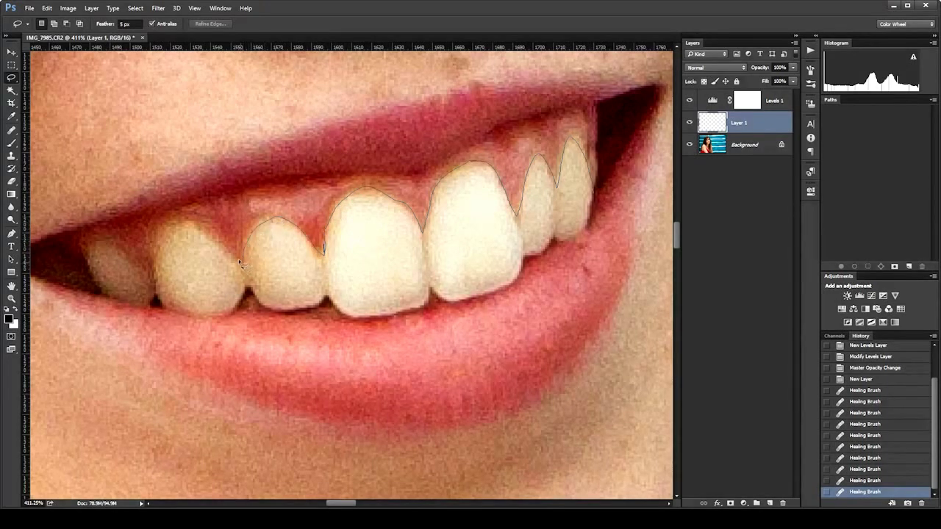
{"action": "left_click_drag", "start_coordinate": [200, 229], "coordinate": [154, 253]}
{"action": "left_click_drag", "start_coordinate": [183, 224], "coordinate": [151, 275]}
{"action": "mouse_move", "coordinate": [105, 252]}
{"action": "left_mouse_down"}
{"action": "mouse_move", "coordinate": [101, 278]}
{"action": "mouse_move", "coordinate": [150, 308]}
{"action": "mouse_move", "coordinate": [154, 294]}
{"action": "mouse_move", "coordinate": [216, 317]}
{"action": "mouse_move", "coordinate": [240, 309]}
{"action": "mouse_move", "coordinate": [249, 288]}
{"action": "mouse_move", "coordinate": [273, 314]}
{"action": "mouse_move", "coordinate": [330, 299]}
{"action": "mouse_move", "coordinate": [347, 316]}
{"action": "mouse_move", "coordinate": [380, 320]}
{"action": "mouse_move", "coordinate": [429, 307]}
{"action": "mouse_move", "coordinate": [434, 292]}
{"action": "mouse_move", "coordinate": [454, 302]}
{"action": "mouse_move", "coordinate": [482, 295]}
{"action": "mouse_move", "coordinate": [597, 208]}
{"action": "left_mouse_up"}
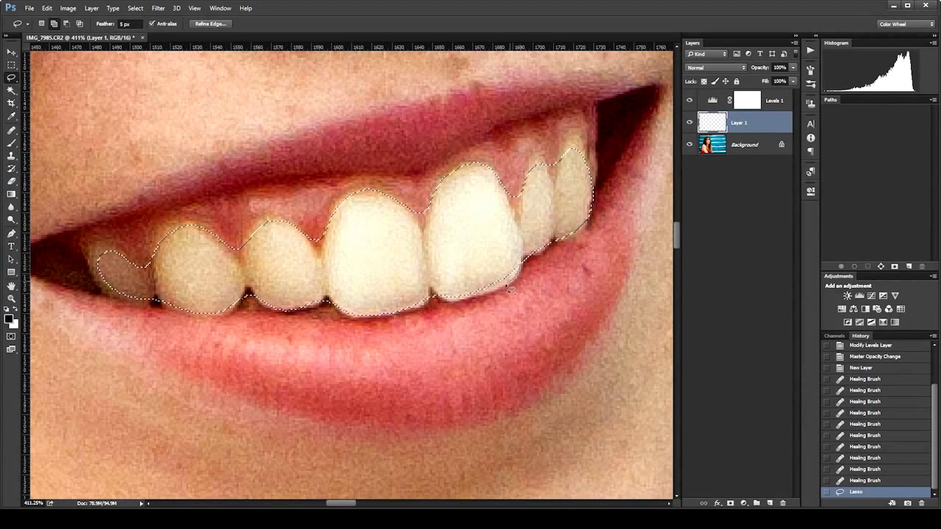
Step: Add the missed lower edge of the front tooth and the edges of the side and rearmost teeth to the selection
{"action": "mouse_move", "coordinate": [490, 297]}
{"action": "left_mouse_down"}
{"action": "mouse_move", "coordinate": [458, 305]}
{"action": "mouse_move", "coordinate": [444, 298]}
{"action": "mouse_move", "coordinate": [472, 274]}
{"action": "mouse_move", "coordinate": [506, 270]}
{"action": "left_mouse_up"}
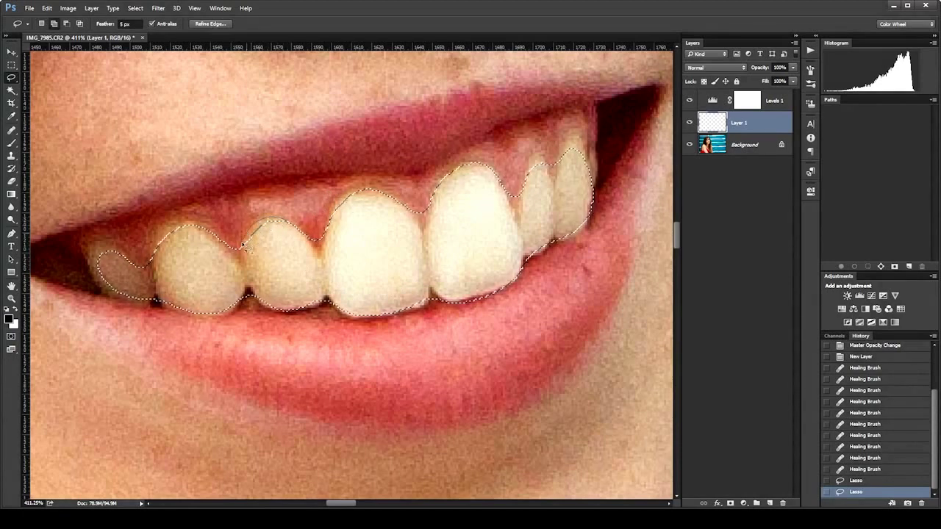
{"action": "left_click_drag", "start_coordinate": [281, 257], "coordinate": [250, 253]}
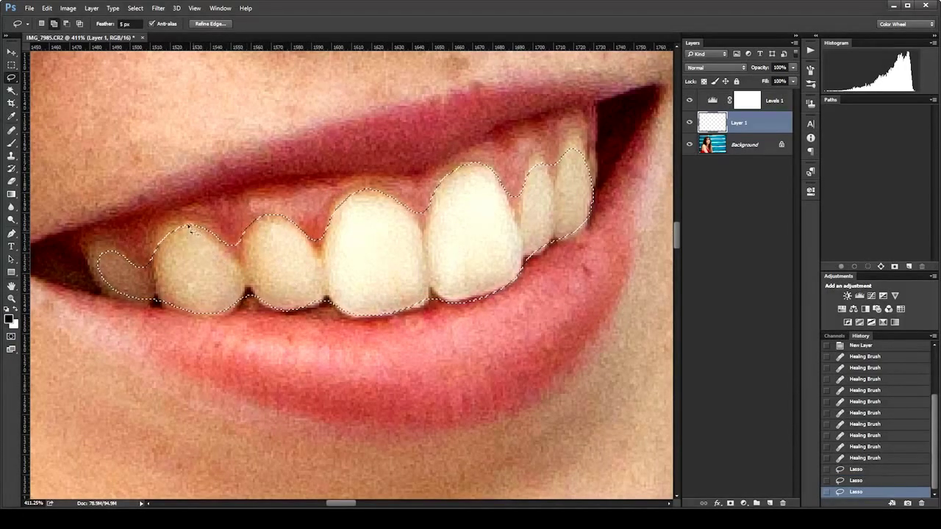
{"action": "left_click_drag", "start_coordinate": [169, 234], "coordinate": [154, 267]}
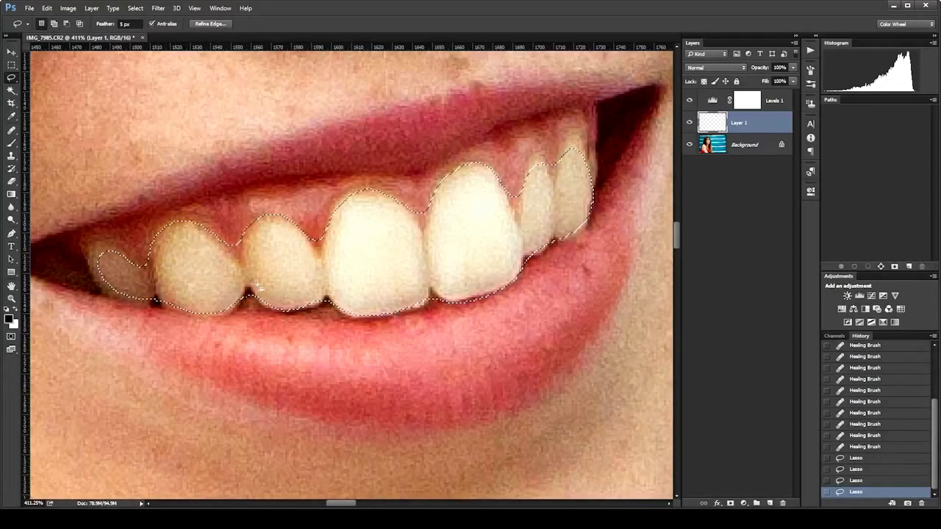
{"action": "key", "text": "shift"}
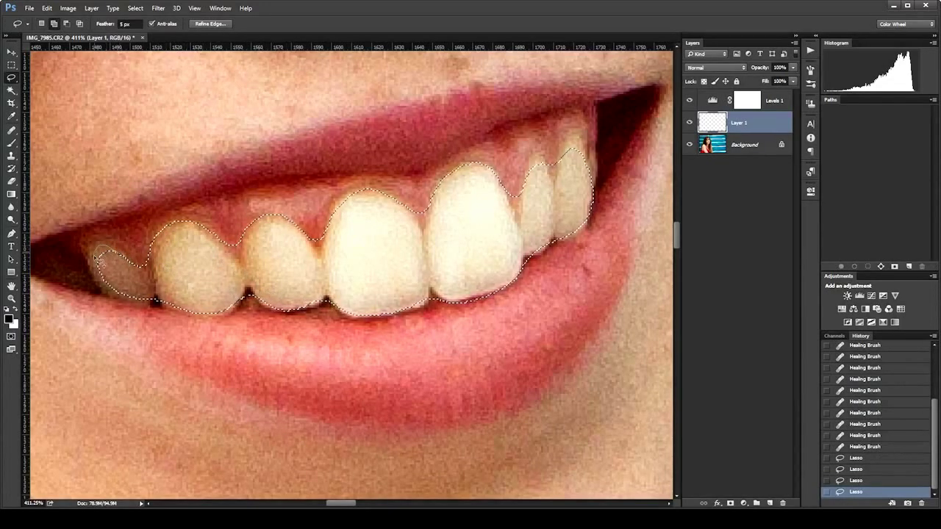
{"action": "mouse_move", "coordinate": [99, 258]}
{"action": "left_mouse_down"}
{"action": "mouse_move", "coordinate": [121, 300]}
{"action": "mouse_move", "coordinate": [144, 309]}
{"action": "mouse_move", "coordinate": [163, 296]}
{"action": "left_mouse_up"}
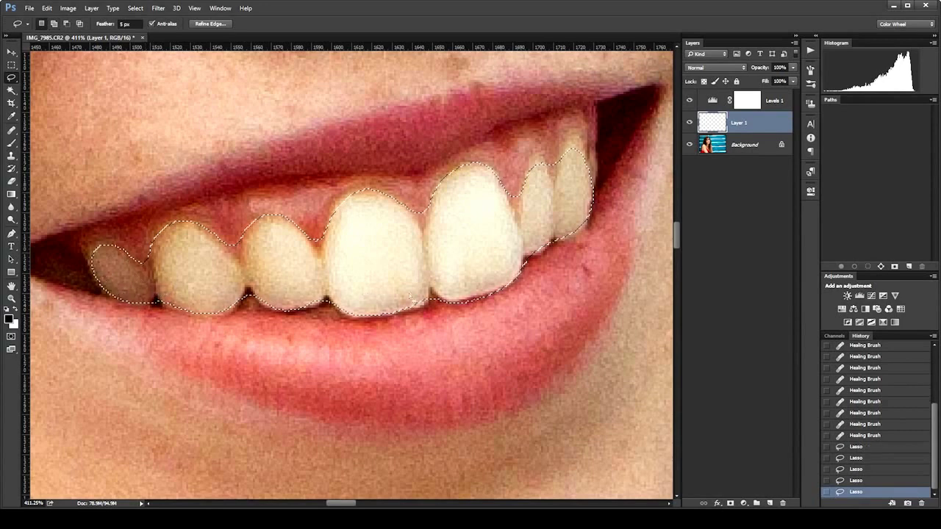
Step: Extend the teeth selection over one side tooth's lower edge and the upper edges of the small teeth on the opposite side
{"action": "key", "text": "shift"}
{"action": "mouse_move", "coordinate": [213, 321]}
{"action": "left_mouse_down"}
{"action": "mouse_move", "coordinate": [240, 310]}
{"action": "mouse_move", "coordinate": [244, 292]}
{"action": "left_mouse_up"}
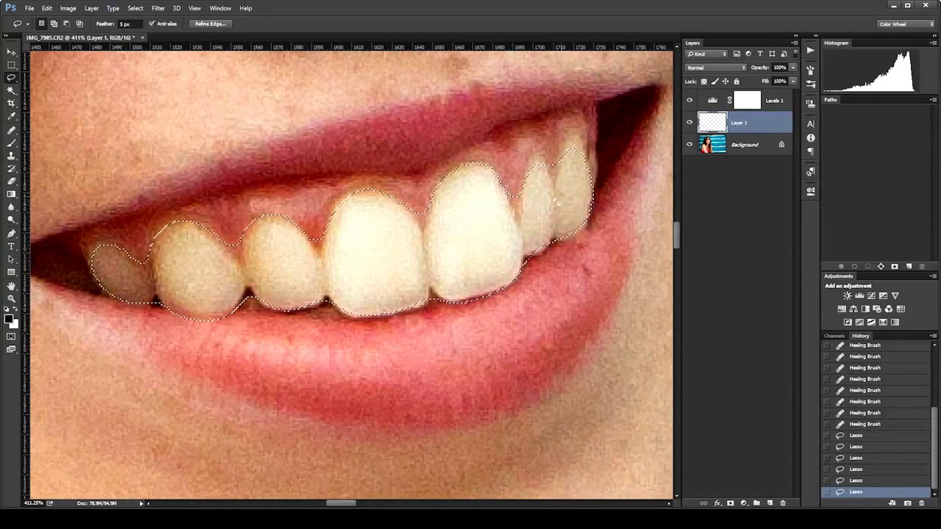
{"action": "key", "text": "shift"}
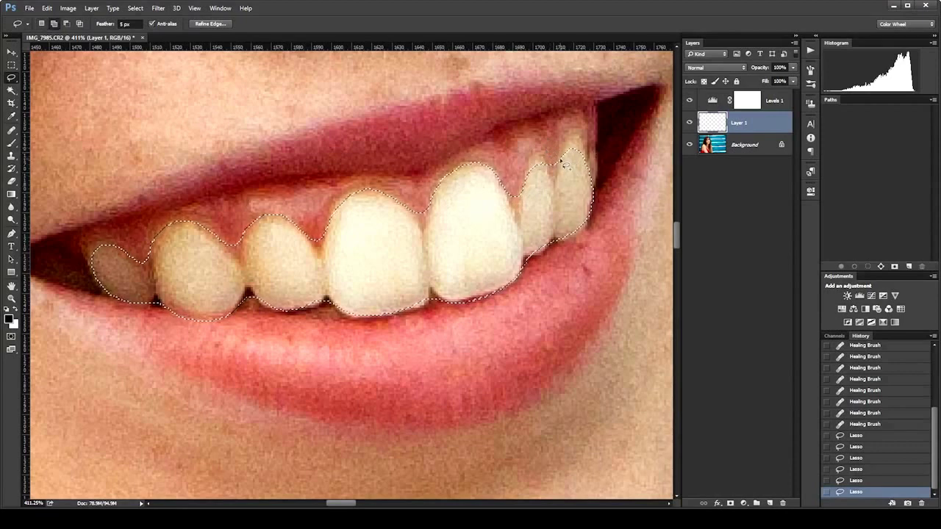
{"action": "mouse_move", "coordinate": [563, 157]}
{"action": "left_mouse_down"}
{"action": "mouse_move", "coordinate": [584, 171]}
{"action": "mouse_move", "coordinate": [552, 191]}
{"action": "mouse_move", "coordinate": [536, 180]}
{"action": "mouse_move", "coordinate": [543, 165]}
{"action": "mouse_move", "coordinate": [550, 185]}
{"action": "left_mouse_up"}
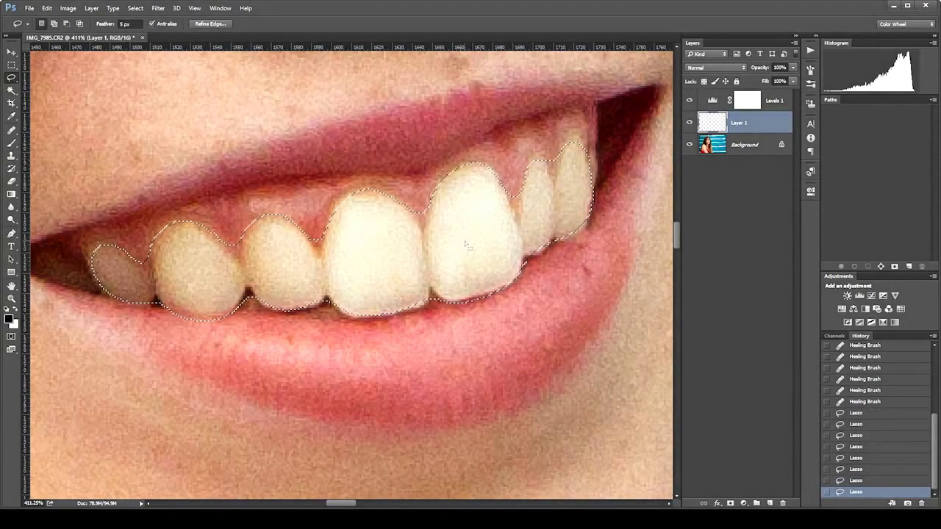
Step: Hide the selection outline around the teeth, with the whole mouth in view
{"action": "key", "text": "ctrl+space"}
{"action": "left_click_drag", "start_coordinate": [475, 184], "coordinate": [416, 186]}
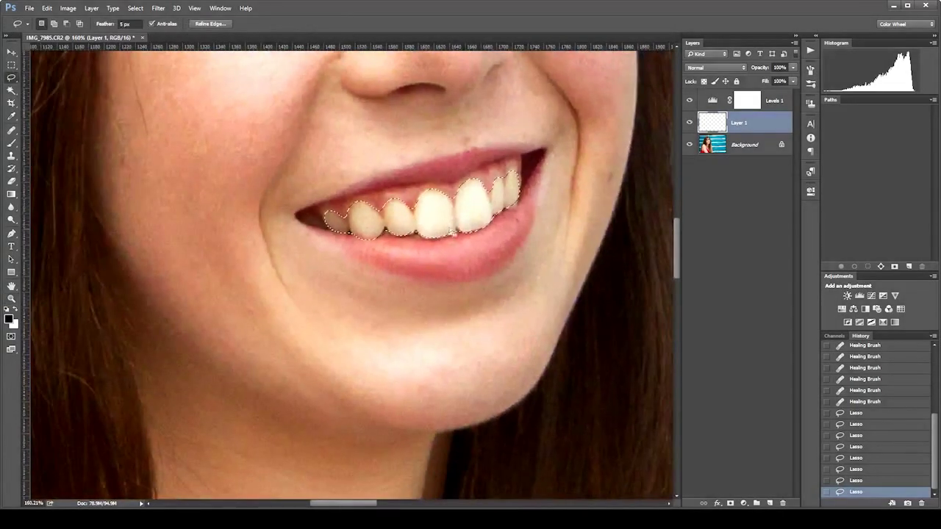
{"action": "left_click_drag", "start_coordinate": [451, 237], "coordinate": [436, 277]}
{"action": "key", "text": "ctrl+h"}
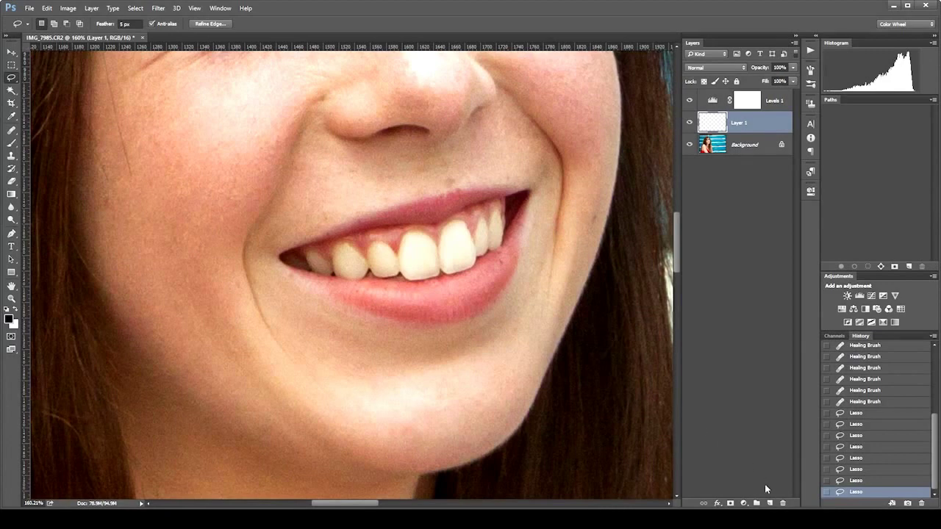
Step: Add a Hue/Saturation adjustment for the selected teeth and set the Yellows saturation to -32
{"action": "left_click", "coordinate": [743, 502]}
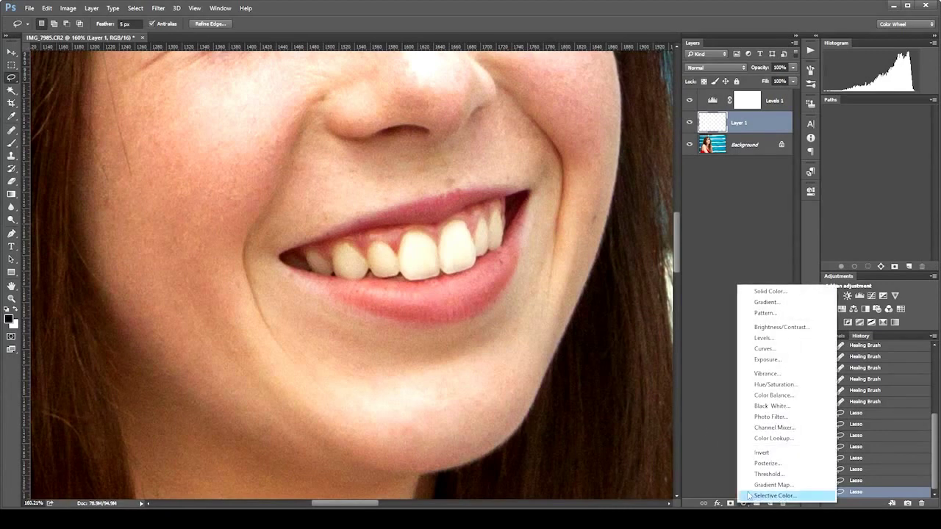
{"action": "left_click", "coordinate": [784, 385]}
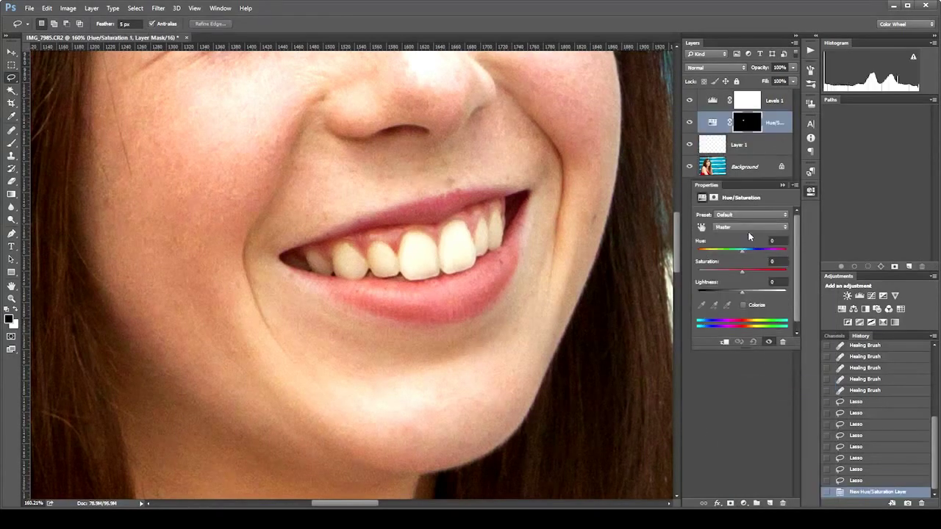
{"action": "left_click", "coordinate": [748, 228]}
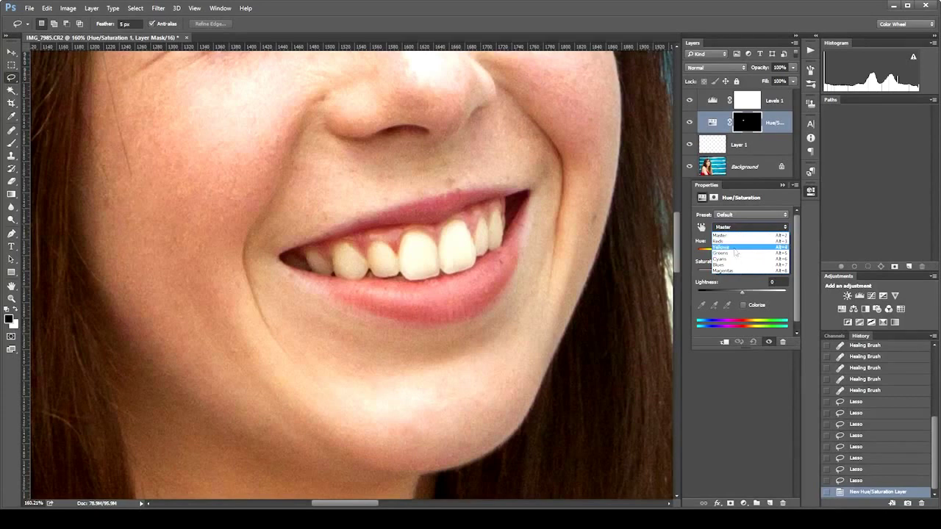
{"action": "left_click", "coordinate": [734, 247]}
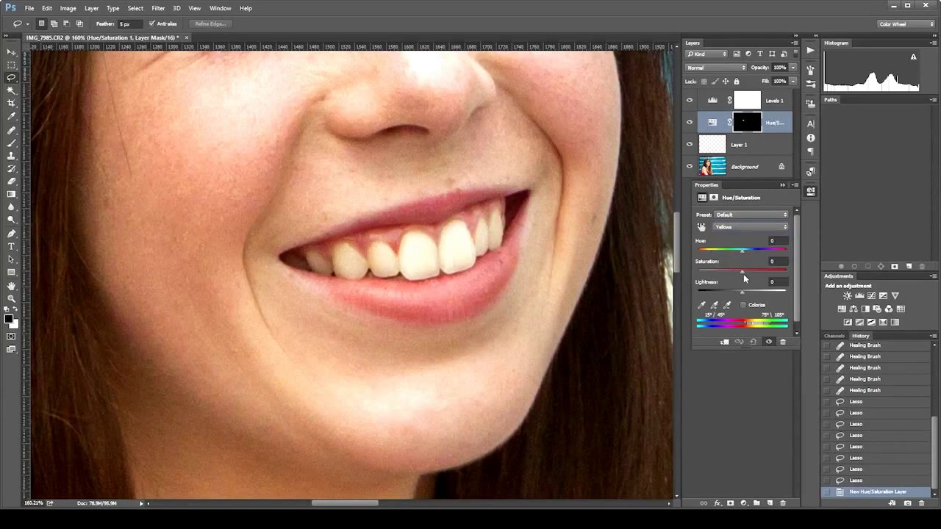
{"action": "left_click", "coordinate": [742, 273]}
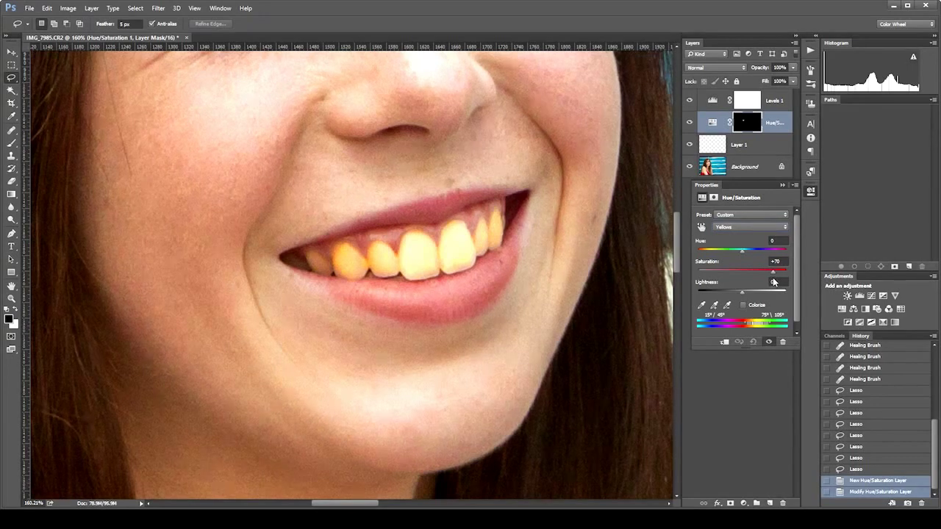
{"action": "left_click_drag", "start_coordinate": [751, 272], "coordinate": [674, 269]}
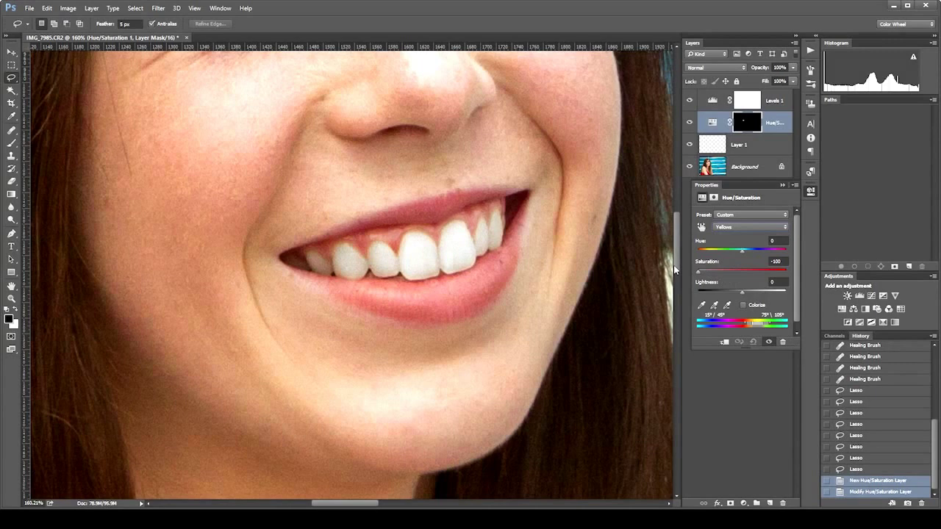
{"action": "left_click_drag", "start_coordinate": [698, 272], "coordinate": [728, 277]}
{"action": "left_click_drag", "start_coordinate": [729, 275], "coordinate": [727, 274]}
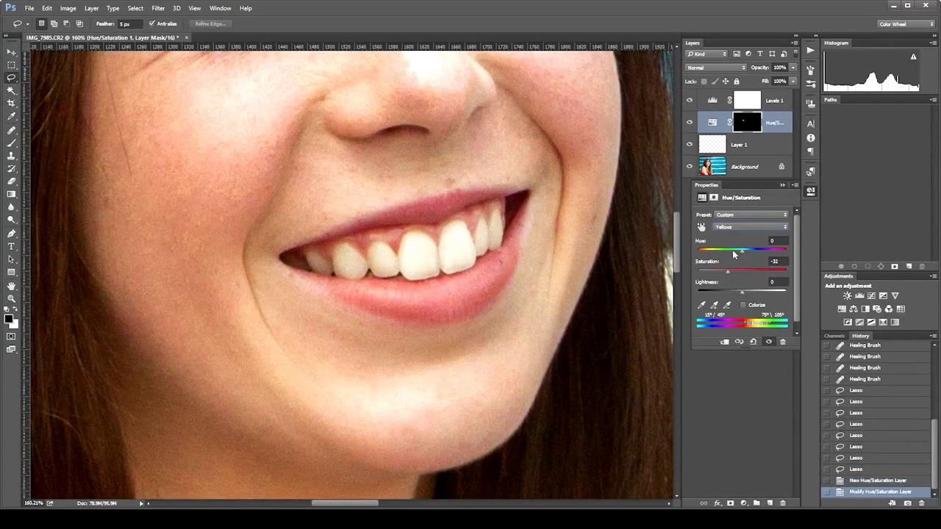
Step: Slightly lower the Master saturation of the teeth adjustment, fine-tune its lightness and deselect the layer
{"action": "left_click", "coordinate": [743, 229]}
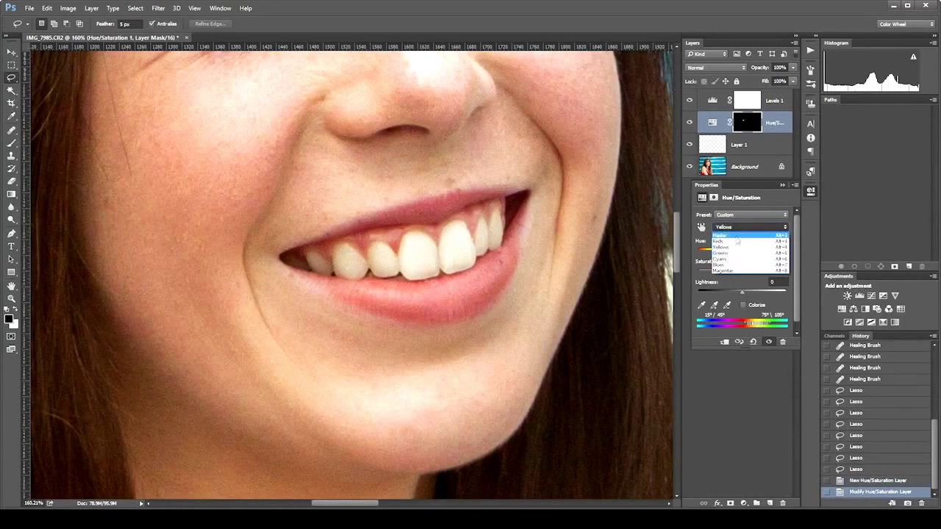
{"action": "left_click", "coordinate": [740, 228]}
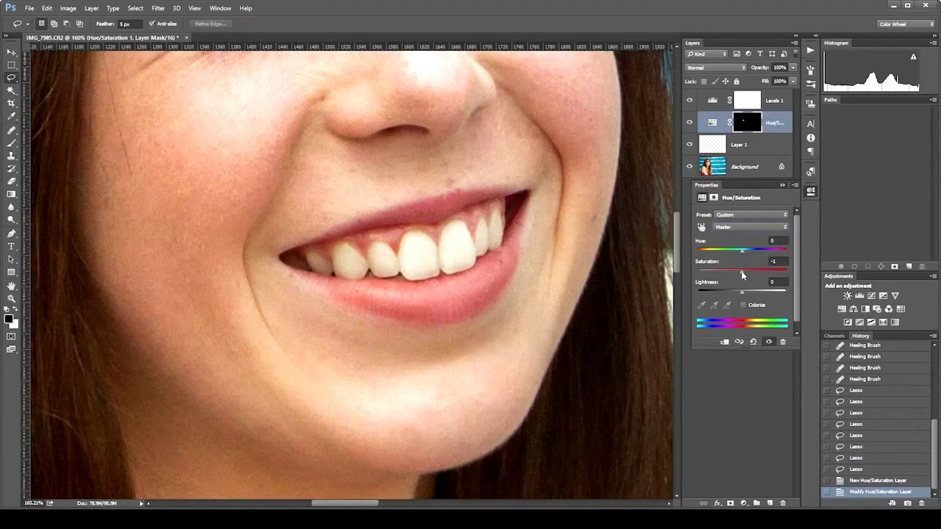
{"action": "mouse_move", "coordinate": [741, 275]}
{"action": "left_mouse_down"}
{"action": "mouse_move", "coordinate": [721, 273]}
{"action": "mouse_move", "coordinate": [770, 284]}
{"action": "mouse_move", "coordinate": [736, 274]}
{"action": "left_mouse_up"}
{"action": "left_click_drag", "start_coordinate": [736, 271], "coordinate": [738, 272]}
{"action": "left_click", "coordinate": [743, 290]}
{"action": "left_click", "coordinate": [742, 385]}
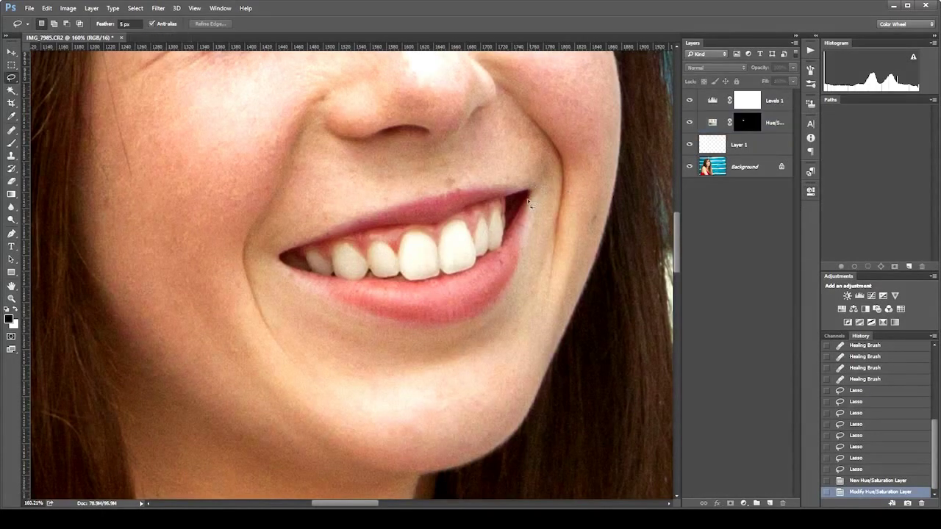
Step: Set up the Dodge Tool with the Midtones range on the Background layer, with both eyes in close view
{"action": "scroll", "coordinate": [541, 217], "scroll_direction": "down", "scroll_amount": 5}
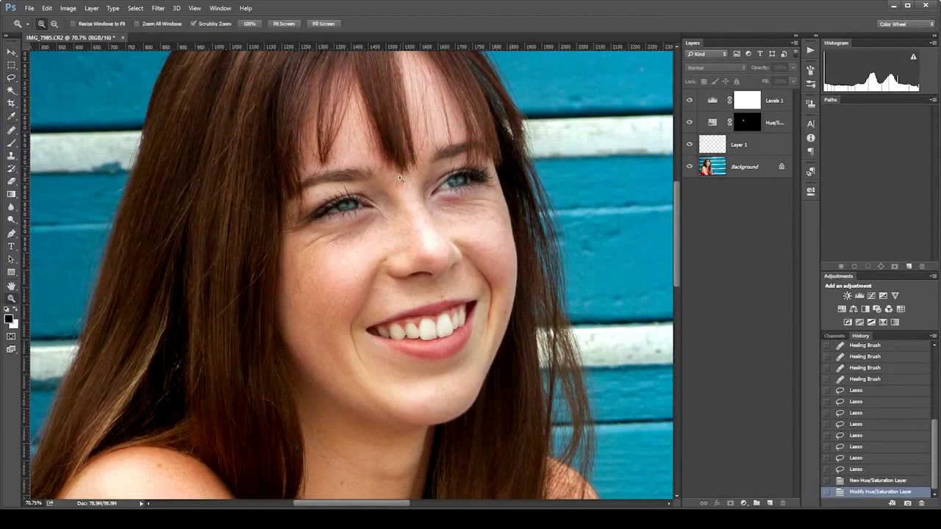
{"action": "scroll", "coordinate": [411, 206], "scroll_direction": "up", "scroll_amount": 5}
{"action": "left_click_drag", "start_coordinate": [373, 203], "coordinate": [404, 227]}
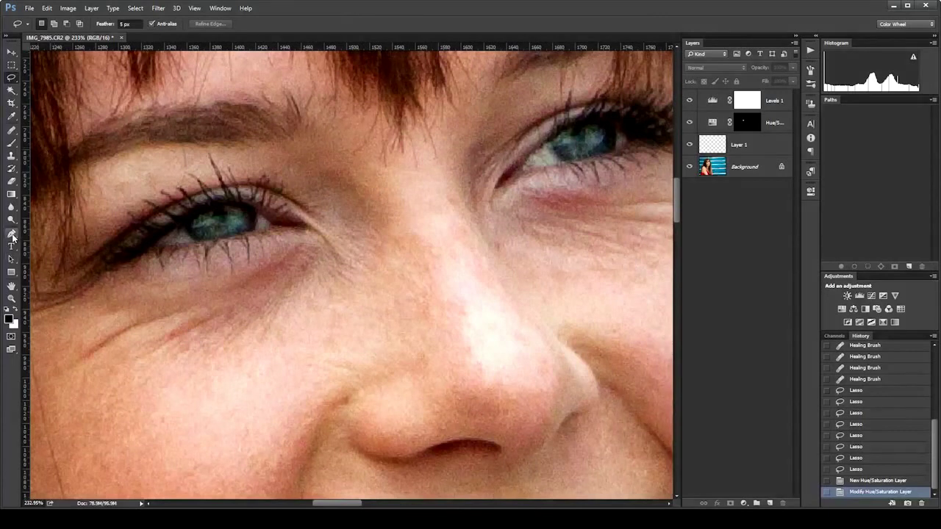
{"action": "left_click", "coordinate": [14, 222]}
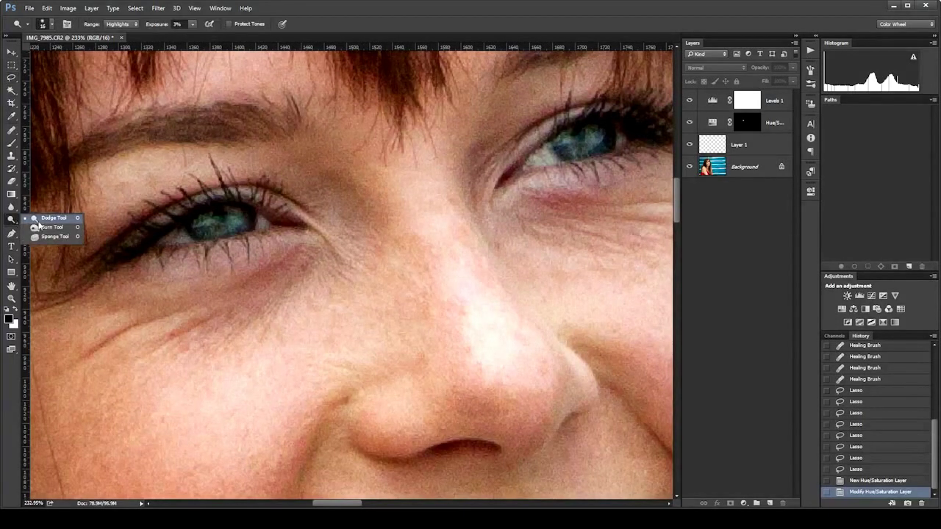
{"action": "left_click", "coordinate": [42, 219]}
{"action": "left_click", "coordinate": [60, 229]}
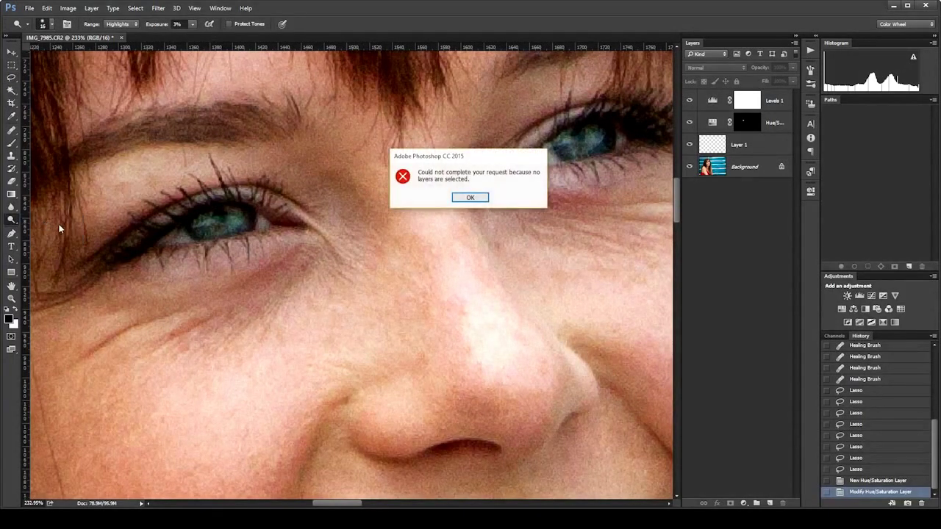
{"action": "left_click", "coordinate": [471, 197]}
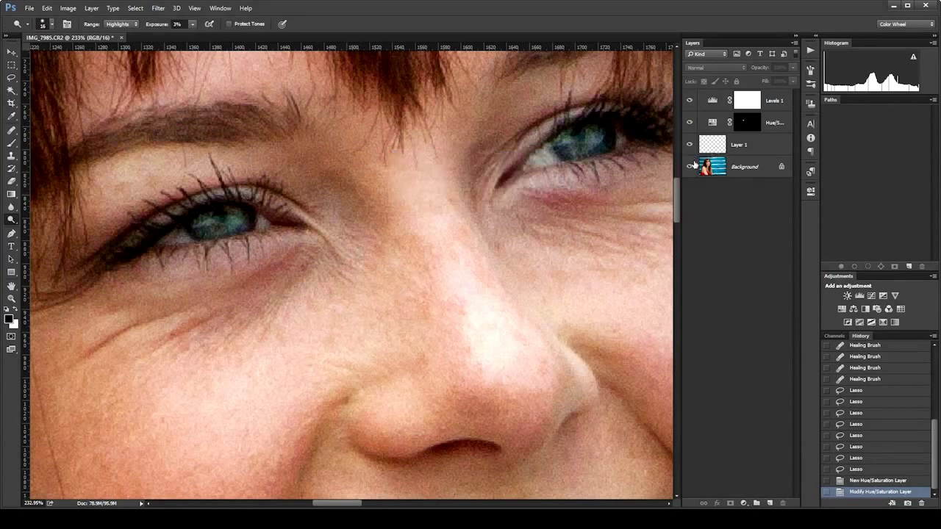
{"action": "left_click", "coordinate": [717, 168]}
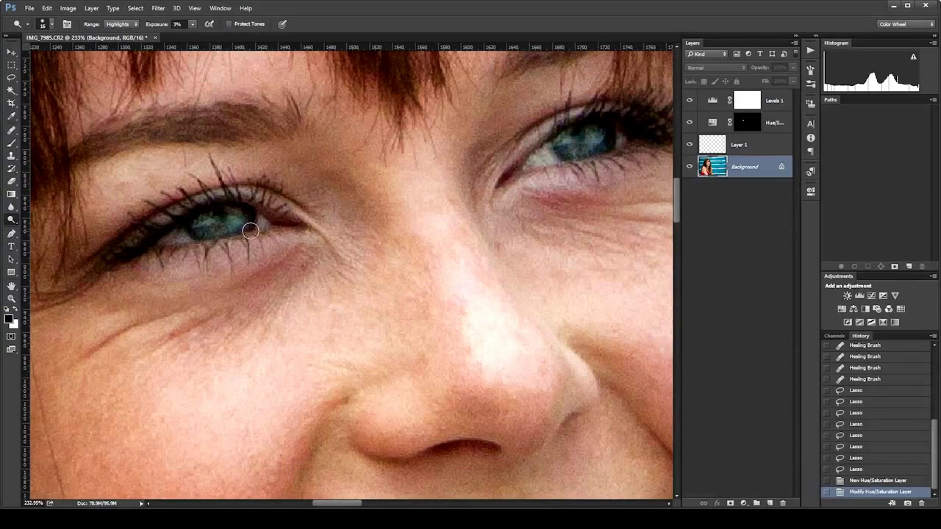
{"action": "left_click_drag", "start_coordinate": [271, 272], "coordinate": [251, 271]}
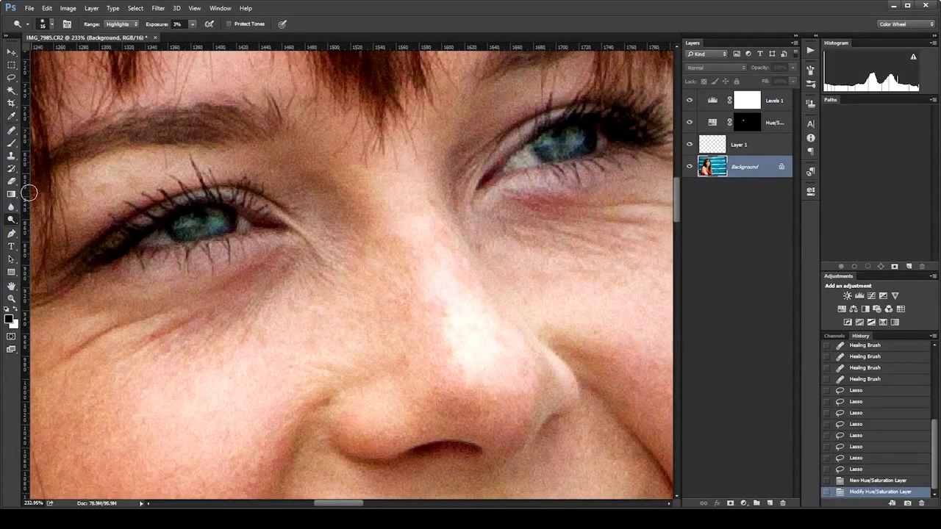
{"action": "left_click", "coordinate": [121, 23]}
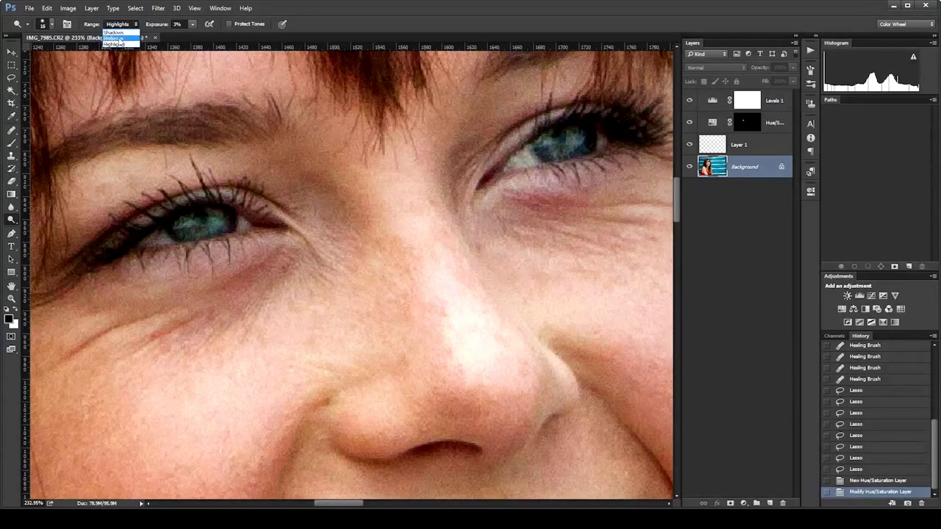
{"action": "left_click", "coordinate": [118, 38]}
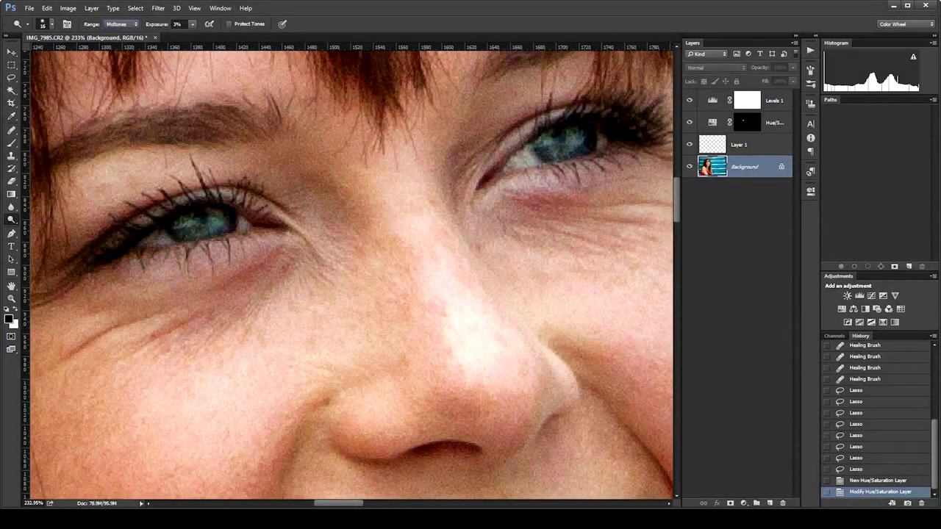
Step: Dodge the whites of the eye farther from the camera's right edge with a 13 px brush, comparing before and after
{"action": "mouse_move", "coordinate": [180, 225]}
{"action": "left_mouse_down"}
{"action": "mouse_move", "coordinate": [175, 229]}
{"action": "mouse_move", "coordinate": [184, 229]}
{"action": "mouse_move", "coordinate": [182, 193]}
{"action": "mouse_move", "coordinate": [178, 265]}
{"action": "mouse_move", "coordinate": [179, 137]}
{"action": "mouse_move", "coordinate": [153, 244]}
{"action": "left_mouse_up"}
{"action": "left_click_drag", "start_coordinate": [164, 239], "coordinate": [285, 282]}
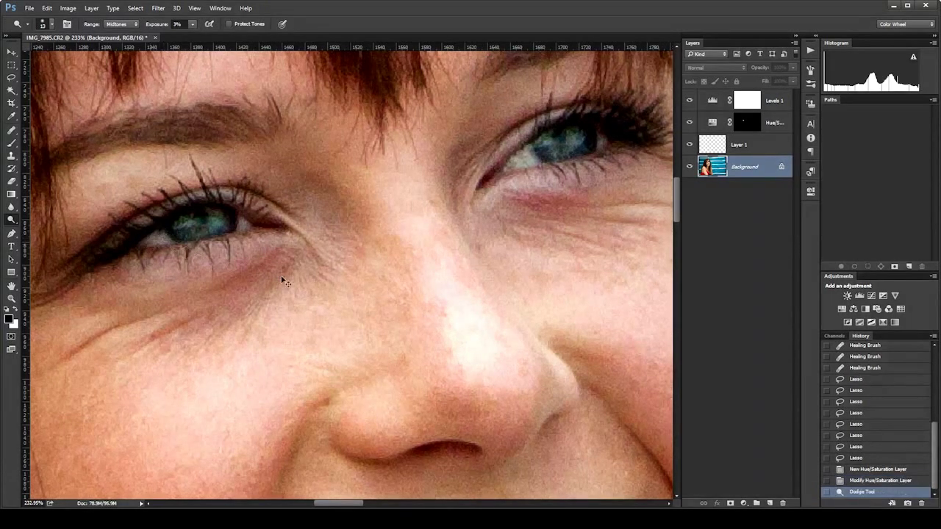
{"action": "key", "text": "ctrl+z"}
{"action": "key", "text": "ctrl+z"}
{"action": "key", "text": "ctrl+z"}
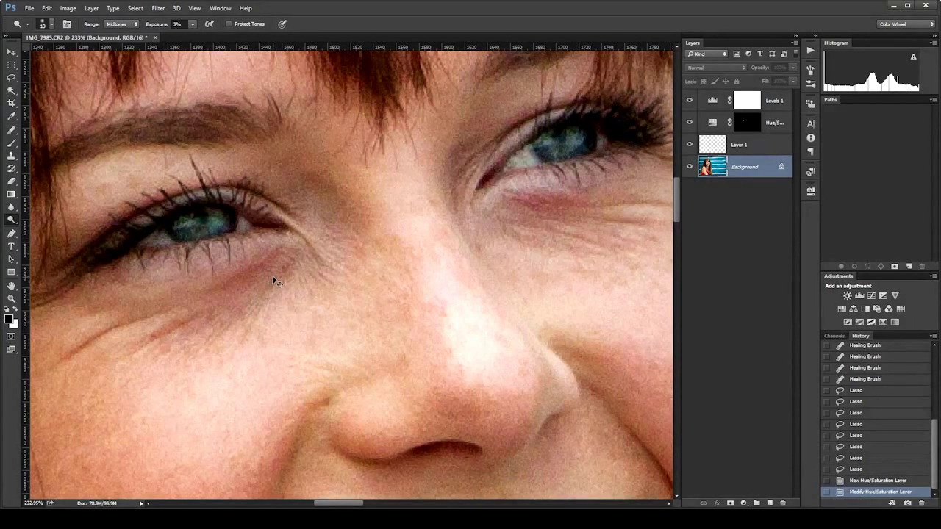
{"action": "key", "text": "ctrl+shift+z"}
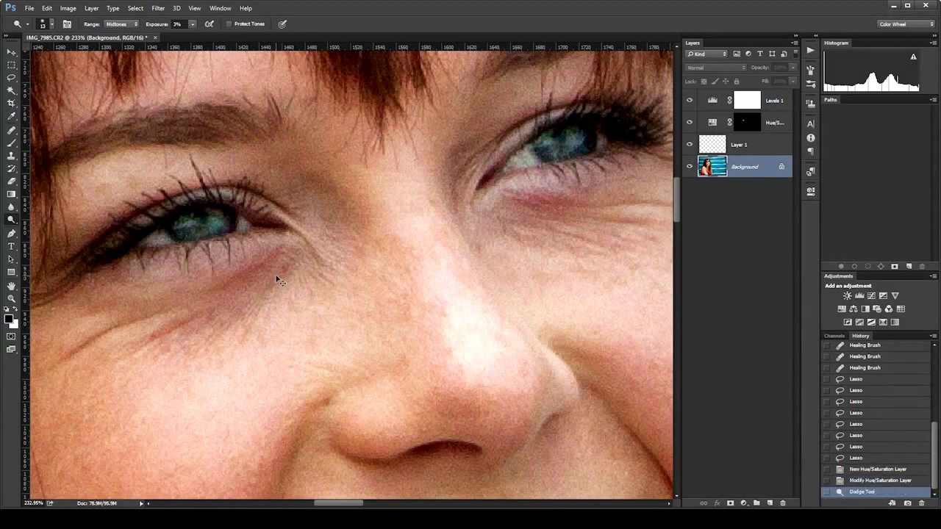
{"action": "key", "text": "ctrl+z"}
{"action": "key", "text": "ctrl+shift+z"}
{"action": "key", "text": "ctrl+z"}
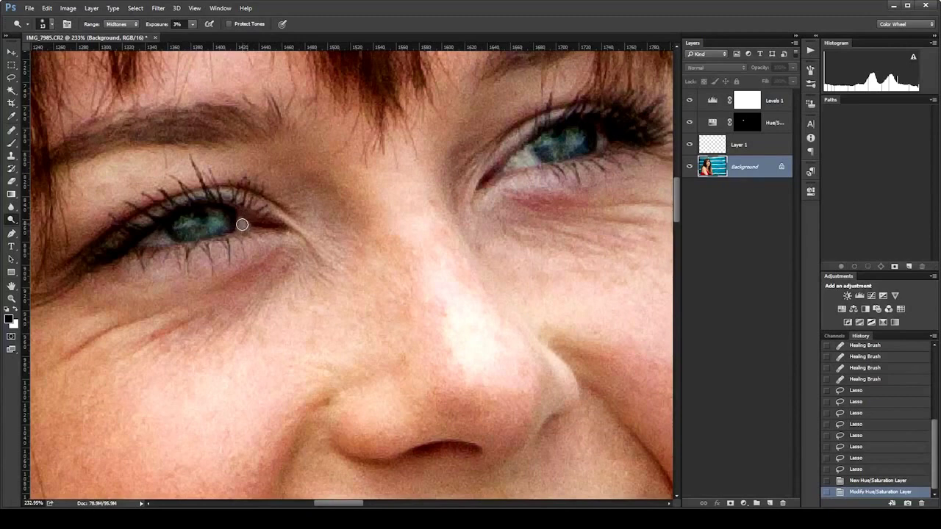
{"action": "key", "text": "ctrl+shift+z"}
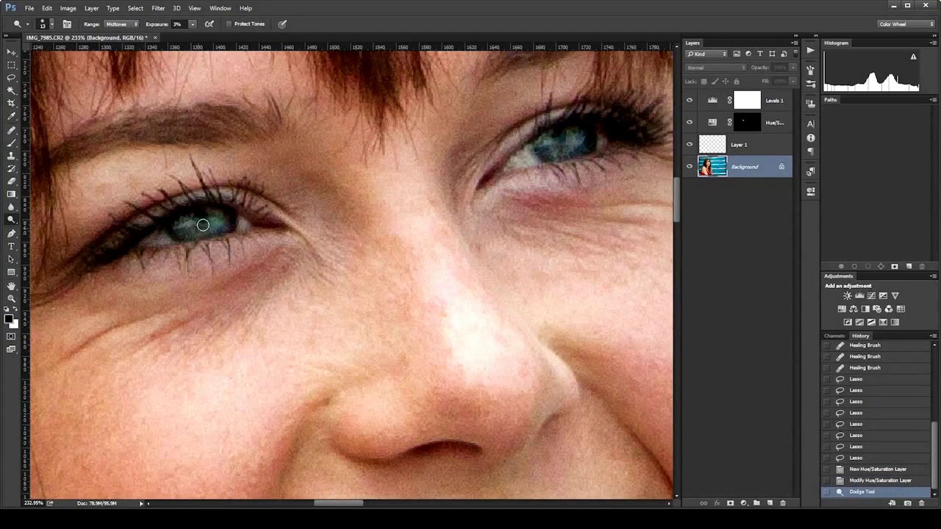
Step: Lighten the iris of the same eye with the Dodge Tool and compare before and after
{"action": "mouse_move", "coordinate": [212, 219]}
{"action": "left_mouse_down"}
{"action": "mouse_move", "coordinate": [206, 234]}
{"action": "mouse_move", "coordinate": [189, 231]}
{"action": "mouse_move", "coordinate": [187, 220]}
{"action": "mouse_move", "coordinate": [201, 233]}
{"action": "mouse_move", "coordinate": [222, 227]}
{"action": "mouse_move", "coordinate": [204, 209]}
{"action": "left_mouse_up"}
{"action": "key", "text": "ctrl+z"}
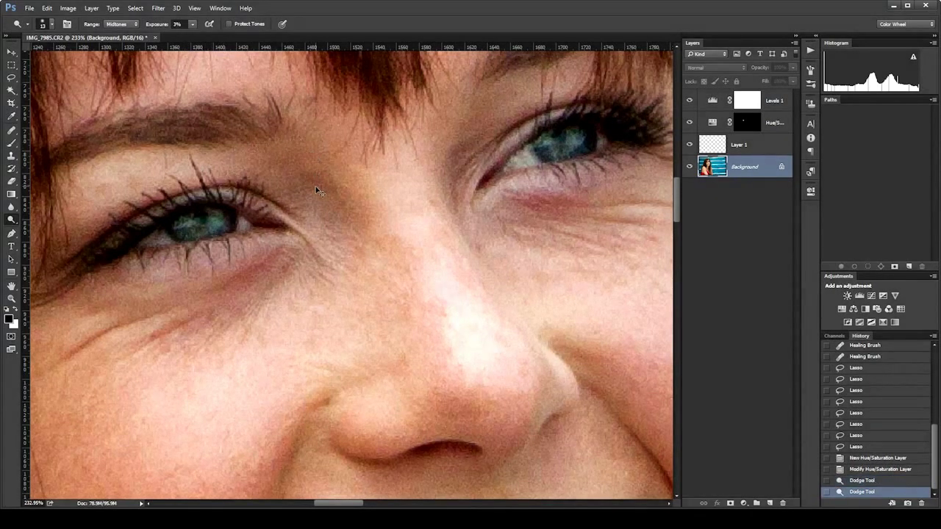
{"action": "key", "text": "ctrl+z"}
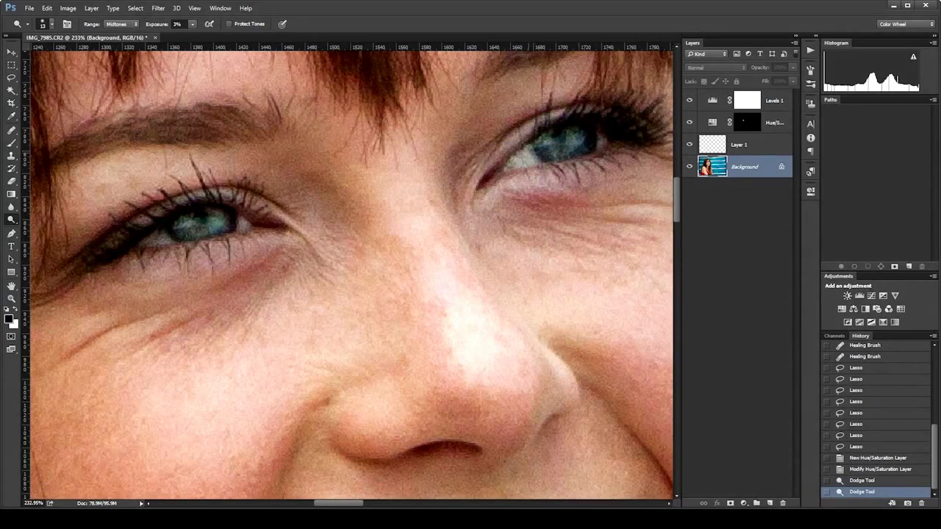
Step: Dodge the white and the iris of the other eye with the 13 px brush
{"action": "left_click", "coordinate": [523, 161]}
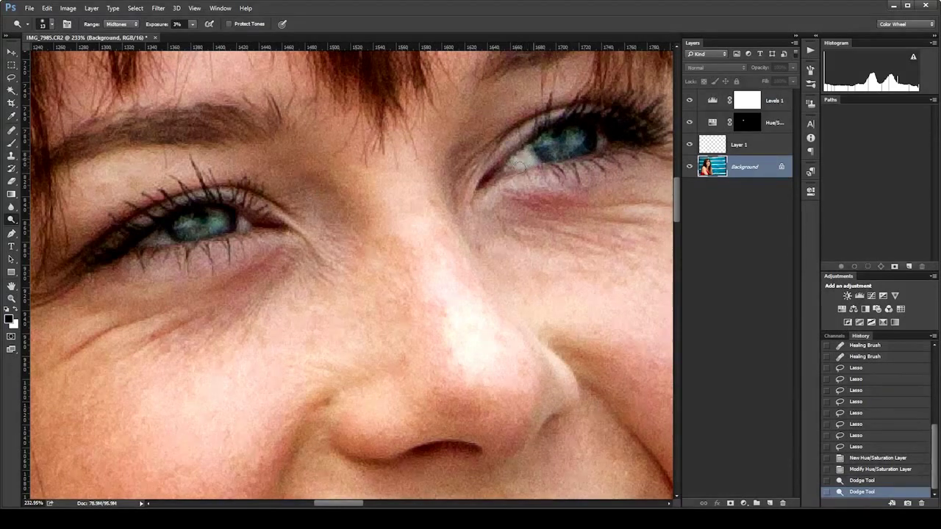
{"action": "left_click", "coordinate": [600, 137]}
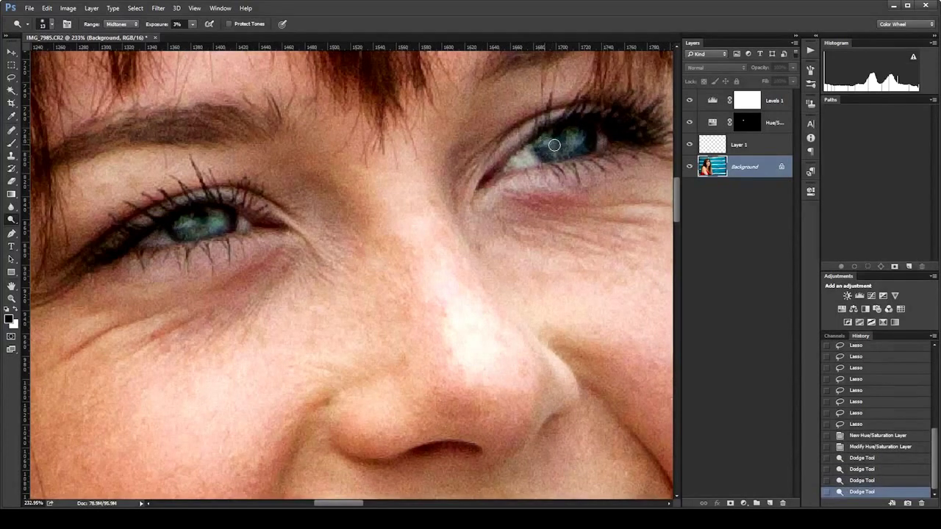
{"action": "mouse_move", "coordinate": [550, 143]}
{"action": "left_mouse_down"}
{"action": "mouse_move", "coordinate": [577, 135]}
{"action": "mouse_move", "coordinate": [586, 144]}
{"action": "mouse_move", "coordinate": [585, 135]}
{"action": "mouse_move", "coordinate": [563, 156]}
{"action": "left_mouse_up"}
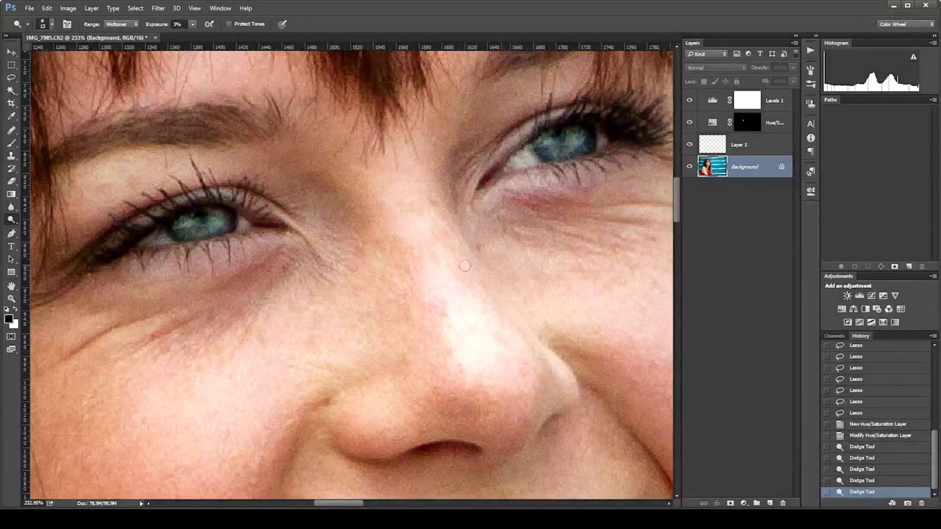
Step: Compare the whole face before and after the dodging by switching between the history states
{"action": "key", "text": "ctrl+space"}
{"action": "left_click_drag", "start_coordinate": [461, 218], "coordinate": [414, 262]}
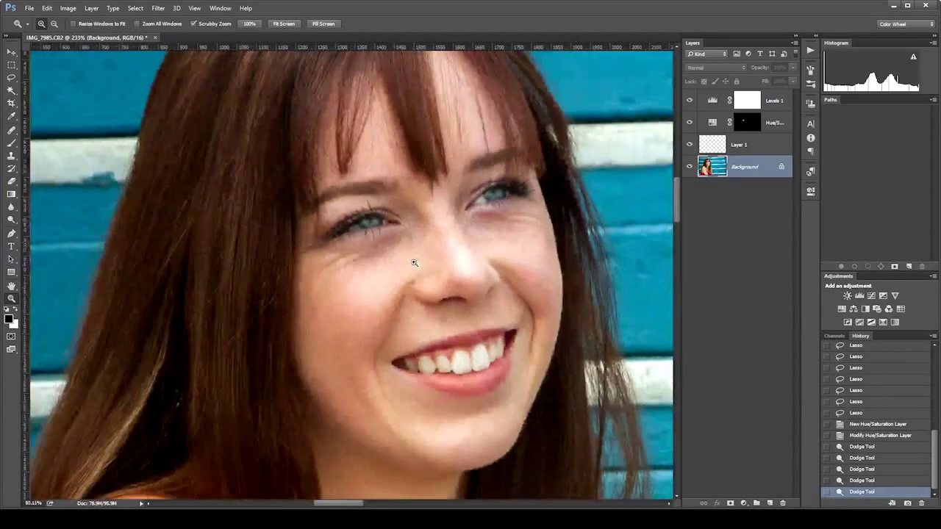
{"action": "left_click", "coordinate": [869, 436]}
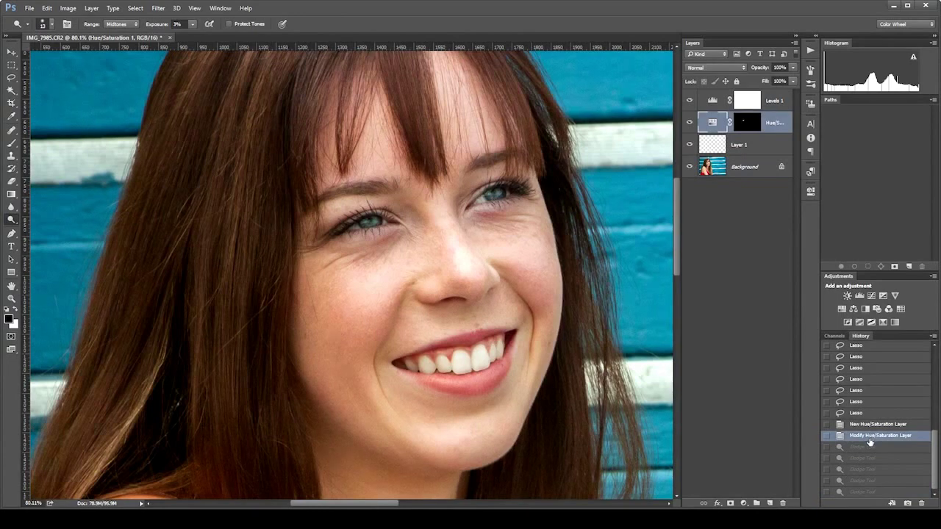
{"action": "left_click", "coordinate": [867, 491]}
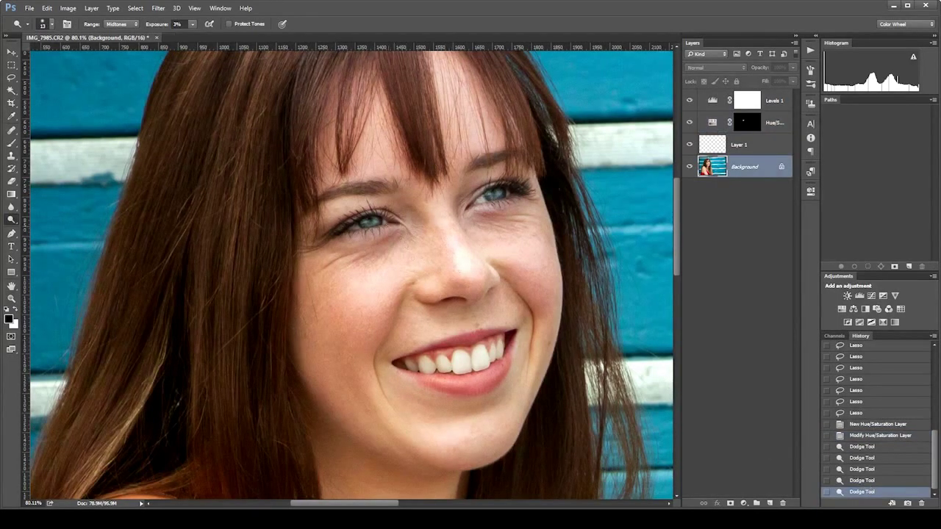
Step: Switch to the Burn Tool with the Shadows range at 3% exposure for darkening details around the eyes
{"action": "key", "text": "z"}
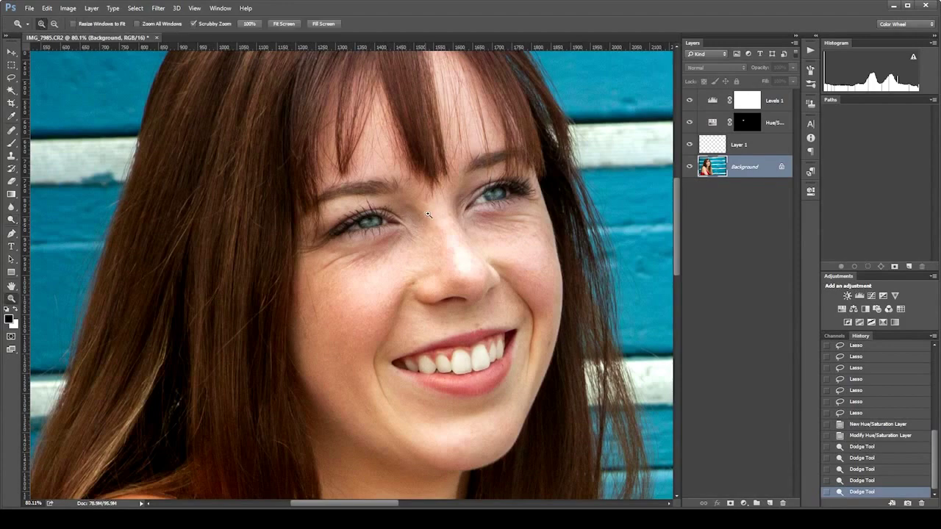
{"action": "left_click", "coordinate": [442, 219]}
{"action": "key", "text": "o"}
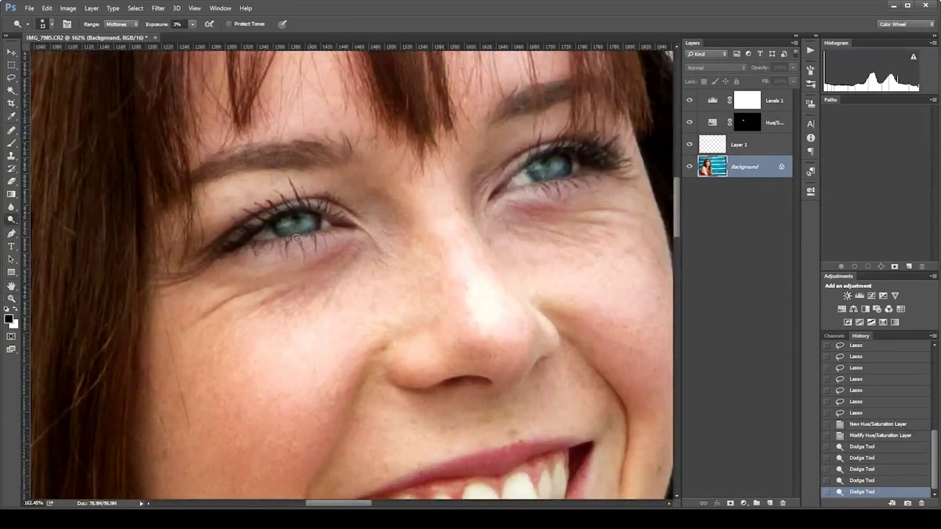
{"action": "key", "text": "z"}
{"action": "left_click", "coordinate": [433, 196]}
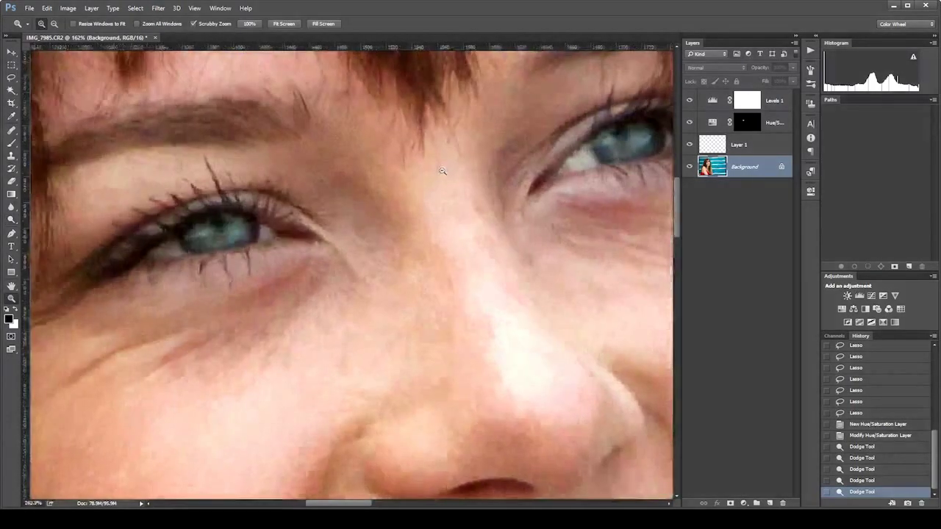
{"action": "key", "text": "o"}
{"action": "left_click_drag", "start_coordinate": [441, 182], "coordinate": [385, 201]}
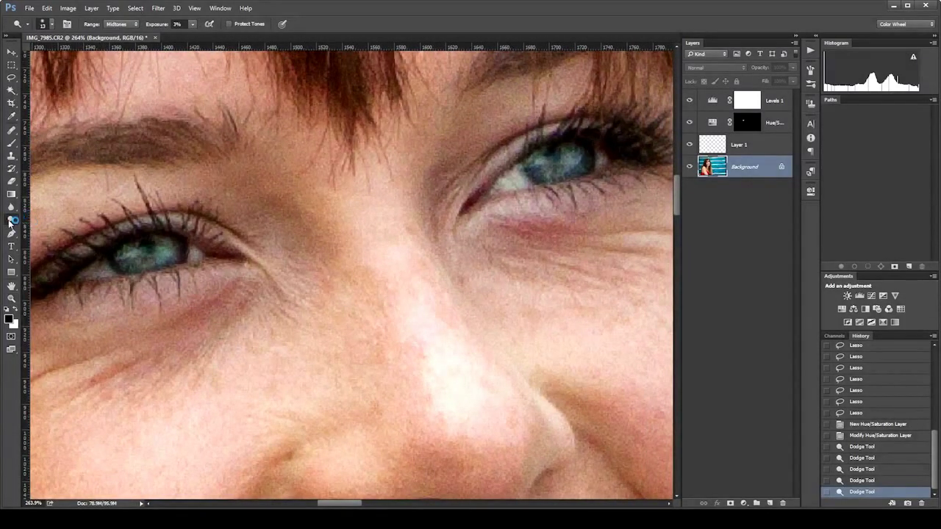
{"action": "right_click", "coordinate": [11, 220]}
{"action": "left_click", "coordinate": [52, 227]}
{"action": "left_click_drag", "start_coordinate": [144, 267], "coordinate": [138, 272]}
{"action": "left_click", "coordinate": [116, 24]}
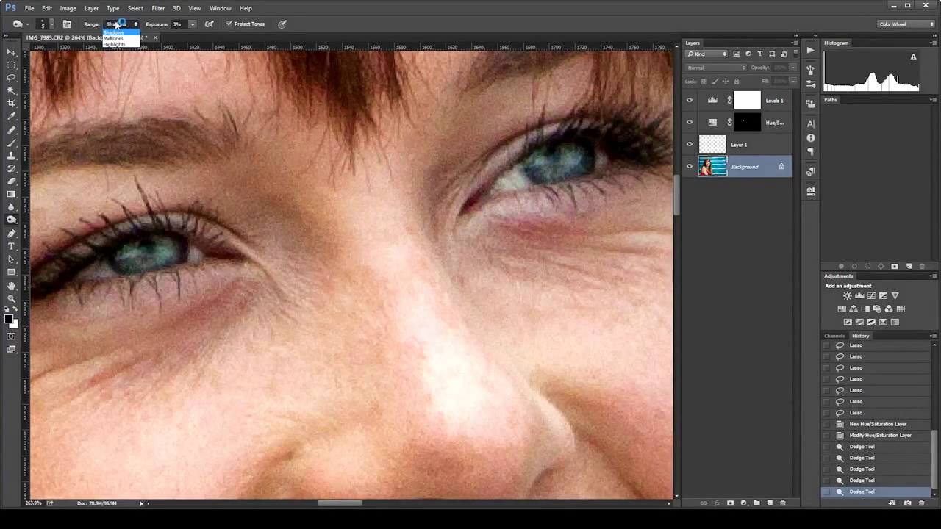
{"action": "left_click", "coordinate": [117, 26]}
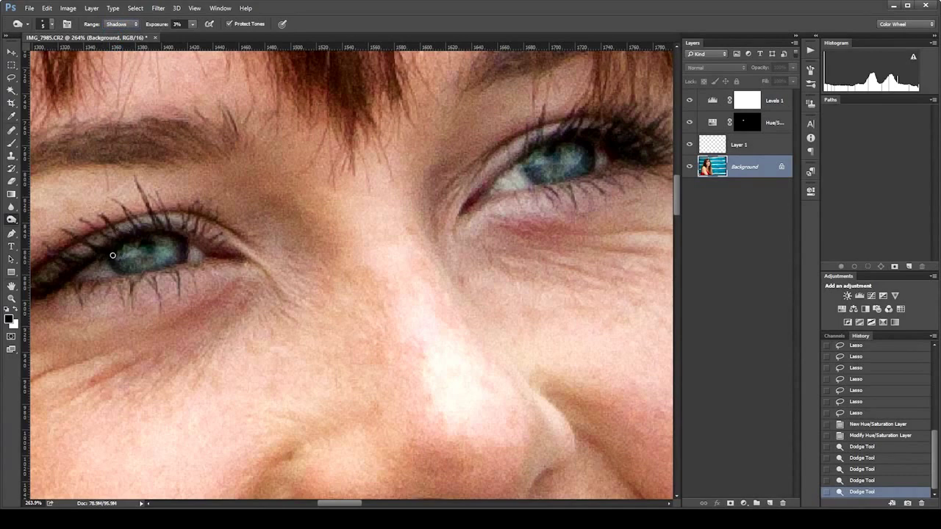
Step: Burn the iris rim and pupil of the eye on the photo's left side with a 7 px brush
{"action": "left_click_drag", "start_coordinate": [110, 260], "coordinate": [112, 264]}
{"action": "mouse_move", "coordinate": [133, 272]}
{"action": "left_mouse_down"}
{"action": "mouse_move", "coordinate": [181, 243]}
{"action": "mouse_move", "coordinate": [182, 259]}
{"action": "mouse_move", "coordinate": [187, 246]}
{"action": "mouse_move", "coordinate": [148, 241]}
{"action": "left_mouse_up"}
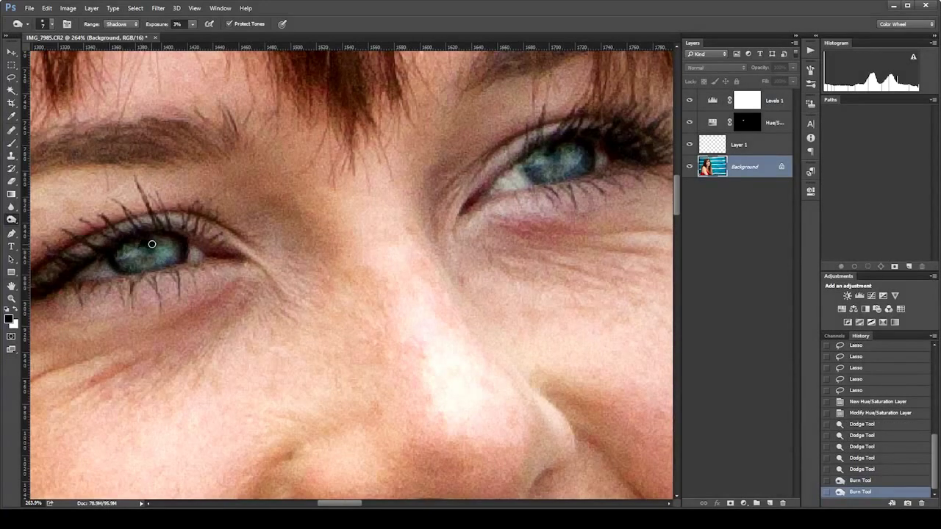
{"action": "left_click_drag", "start_coordinate": [139, 245], "coordinate": [150, 248]}
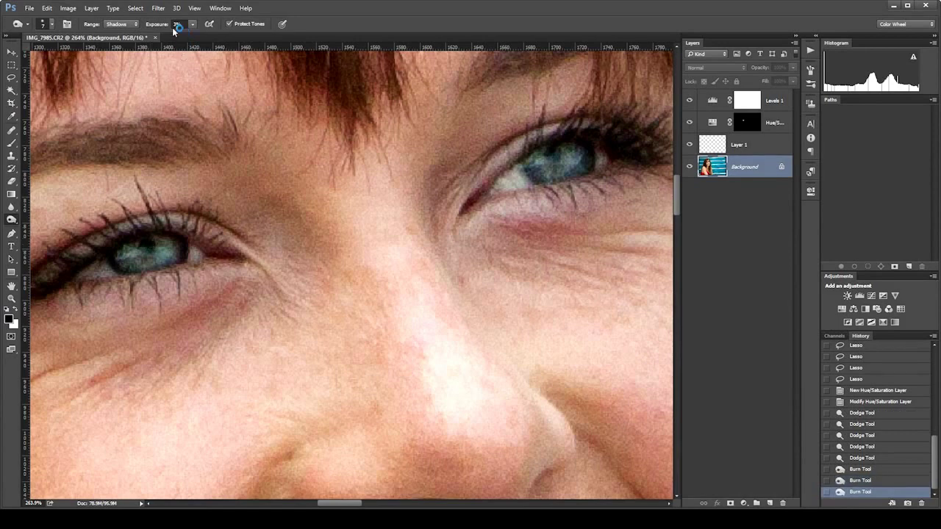
{"action": "left_click", "coordinate": [150, 252]}
{"action": "left_click_drag", "start_coordinate": [172, 266], "coordinate": [211, 238]}
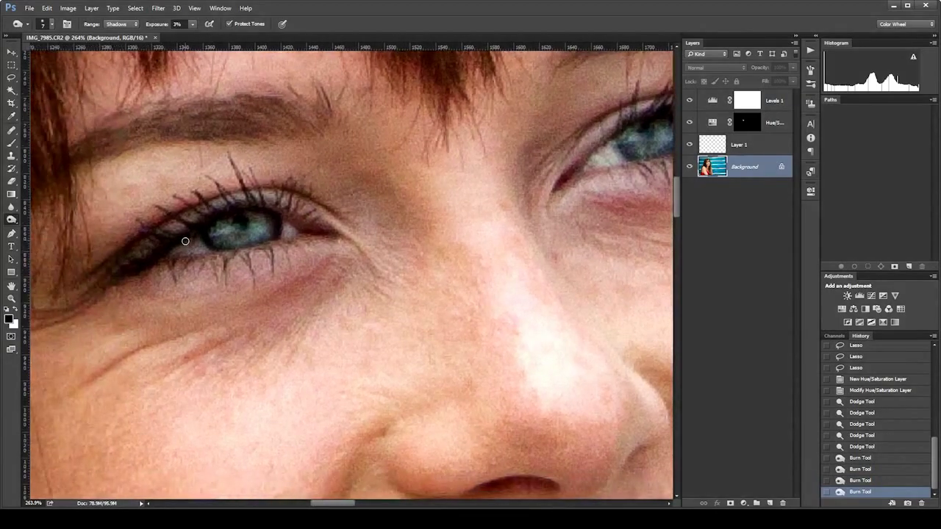
Step: Burn the upper lash line and the lower lashes of the same eye in the Shadows range
{"action": "right_click", "coordinate": [185, 241]}
{"action": "key", "text": "Escape"}
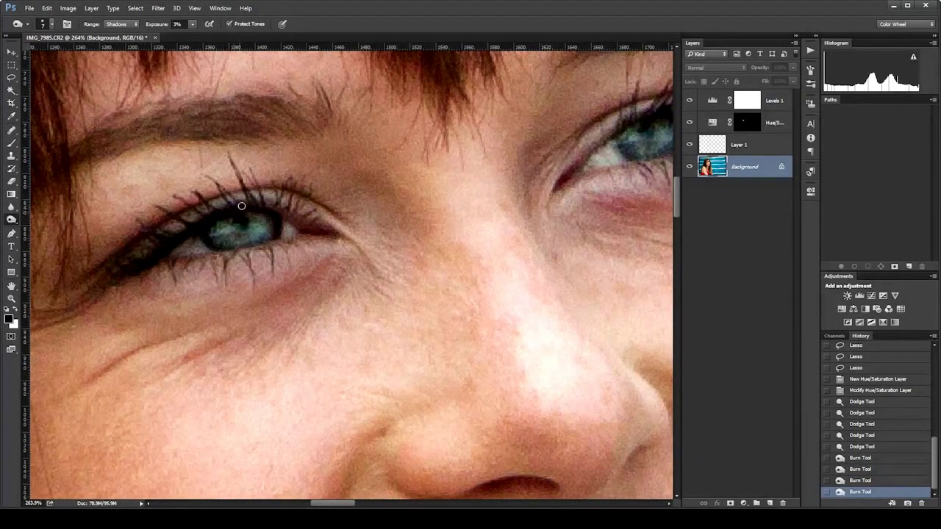
{"action": "left_click_drag", "start_coordinate": [241, 205], "coordinate": [288, 216]}
{"action": "mouse_move", "coordinate": [225, 241]}
{"action": "left_mouse_down"}
{"action": "mouse_move", "coordinate": [184, 263]}
{"action": "mouse_move", "coordinate": [213, 267]}
{"action": "left_mouse_up"}
{"action": "left_click", "coordinate": [225, 275]}
{"action": "mouse_move", "coordinate": [219, 224]}
{"action": "left_mouse_down"}
{"action": "mouse_move", "coordinate": [242, 172]}
{"action": "mouse_move", "coordinate": [226, 210]}
{"action": "mouse_move", "coordinate": [175, 216]}
{"action": "mouse_move", "coordinate": [189, 228]}
{"action": "mouse_move", "coordinate": [213, 208]}
{"action": "left_mouse_up"}
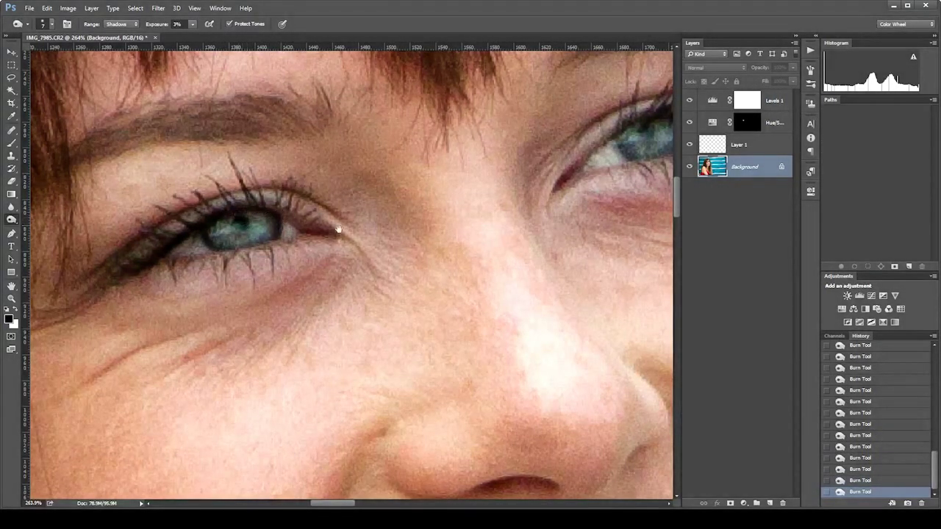
Step: Burn the iris rim and upper lashes of the other eye and review both eyes together
{"action": "left_click_drag", "start_coordinate": [336, 221], "coordinate": [223, 252]}
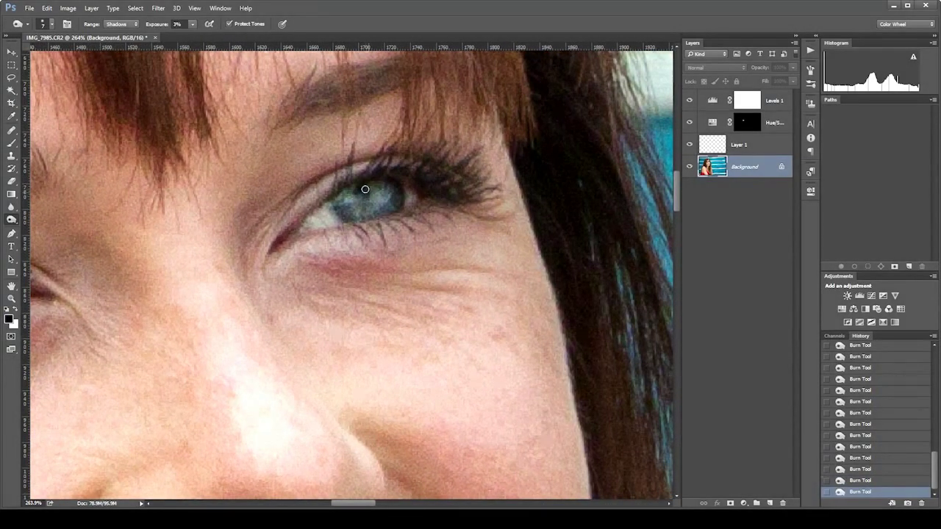
{"action": "left_click", "coordinate": [393, 207]}
{"action": "left_click_drag", "start_coordinate": [351, 178], "coordinate": [483, 153]}
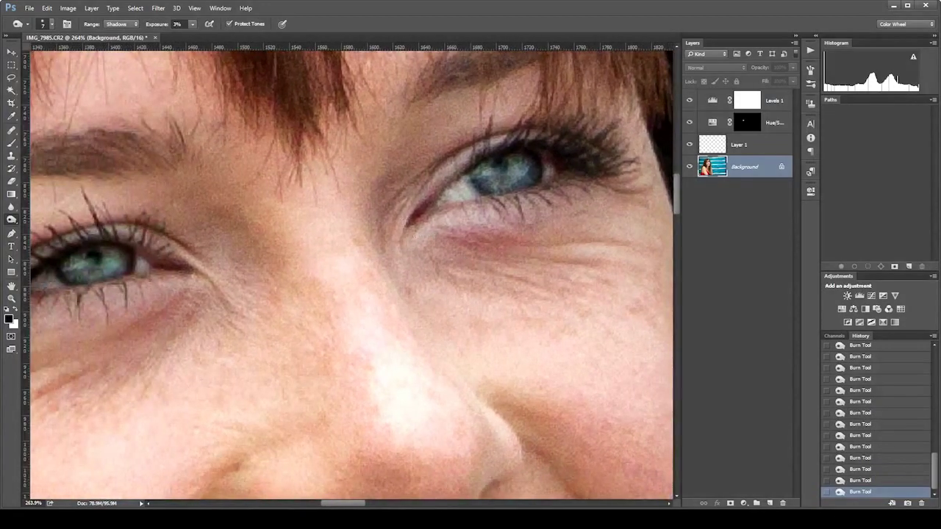
{"action": "key", "text": "z"}
{"action": "mouse_move", "coordinate": [399, 207]}
{"action": "left_mouse_down"}
{"action": "mouse_move", "coordinate": [351, 270]}
{"action": "mouse_move", "coordinate": [427, 269]}
{"action": "left_mouse_up"}
{"action": "key", "text": "o"}
{"action": "left_click_drag", "start_coordinate": [220, 279], "coordinate": [328, 251]}
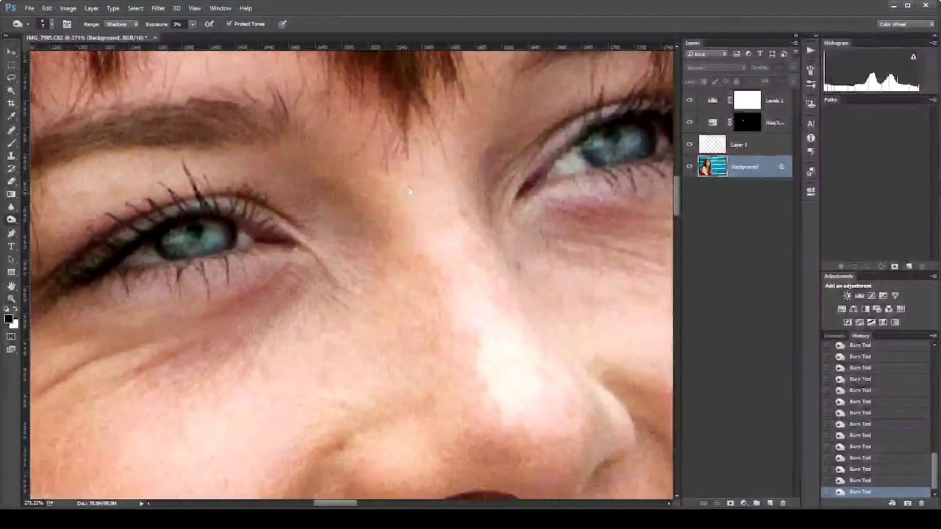
Step: Dodge the iris of the eye on the photo's left side with a 7 px brush in the Shadows range
{"action": "left_click", "coordinate": [11, 220]}
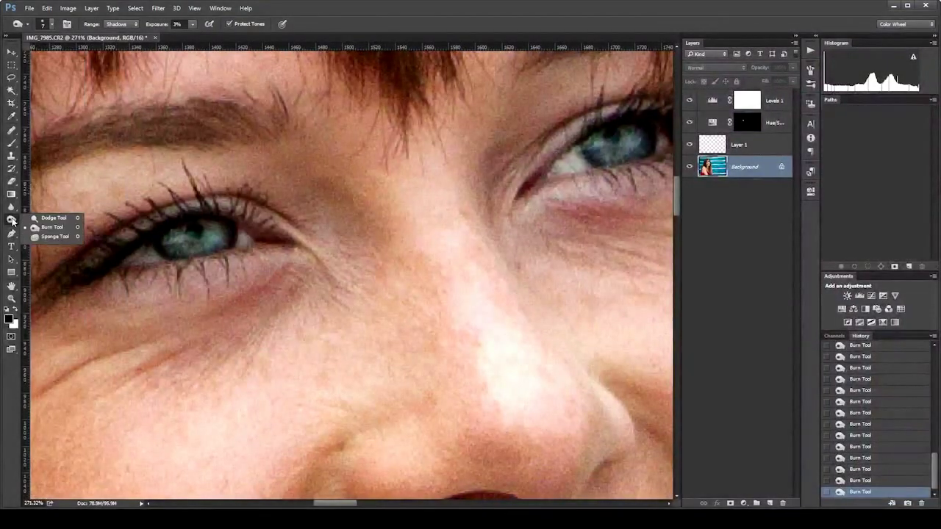
{"action": "left_click", "coordinate": [49, 218]}
{"action": "left_click", "coordinate": [121, 24]}
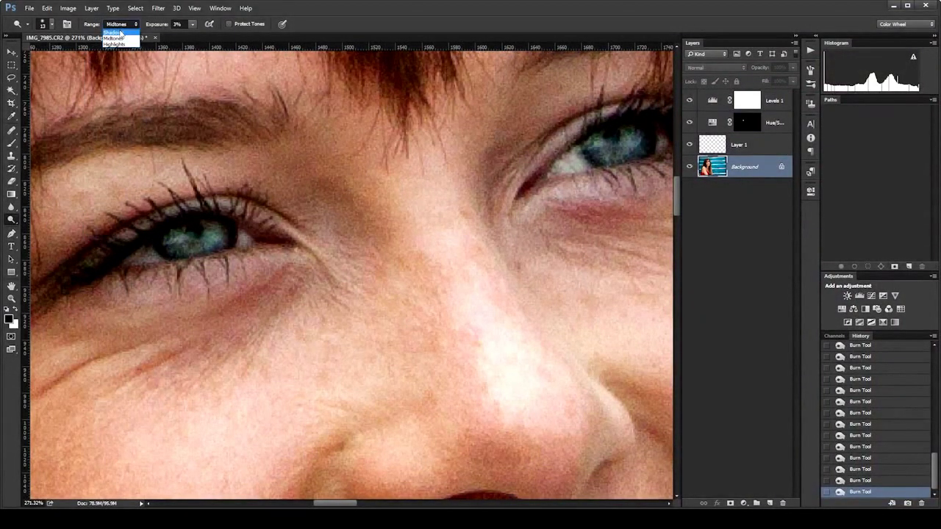
{"action": "left_click", "coordinate": [120, 32]}
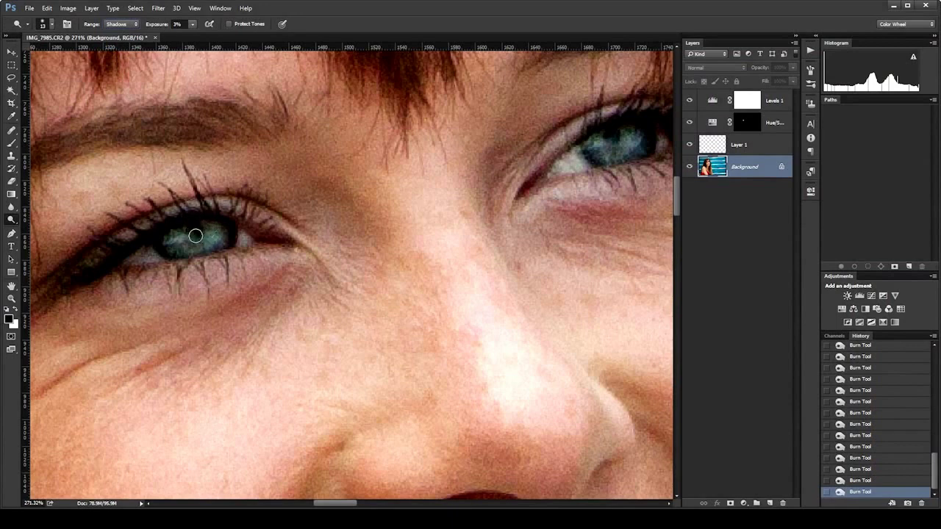
{"action": "key", "text": "bracketleft"}
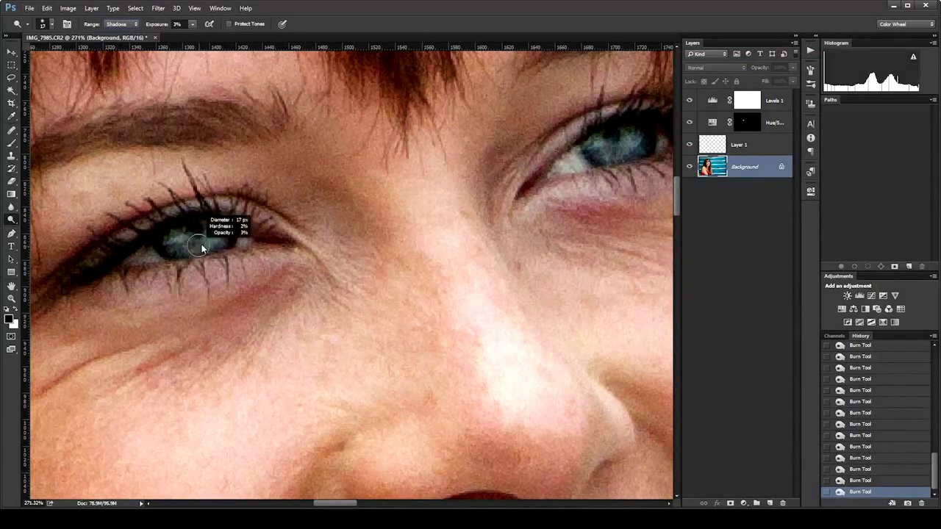
{"action": "key", "text": "bracketright"}
{"action": "key", "text": "bracketright"}
{"action": "key", "text": "bracketright"}
{"action": "key", "text": "bracketright"}
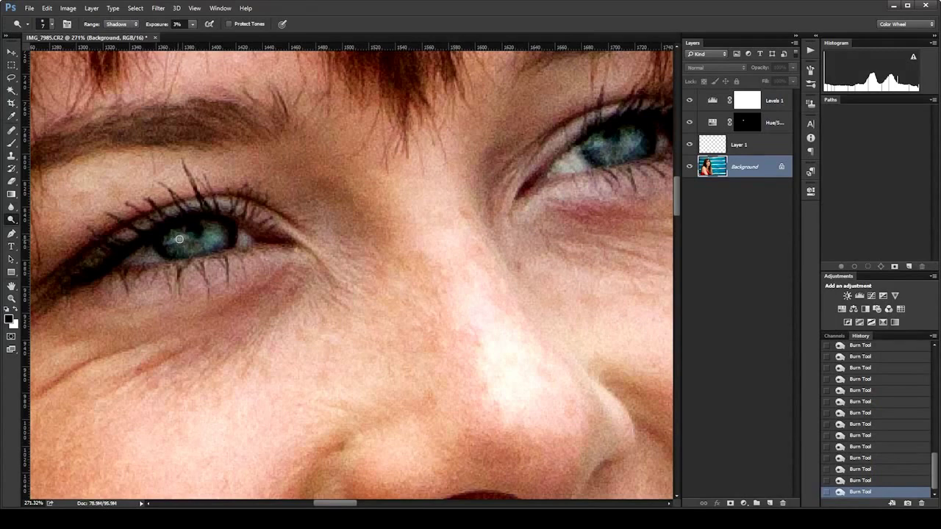
{"action": "left_click_drag", "start_coordinate": [184, 237], "coordinate": [183, 232]}
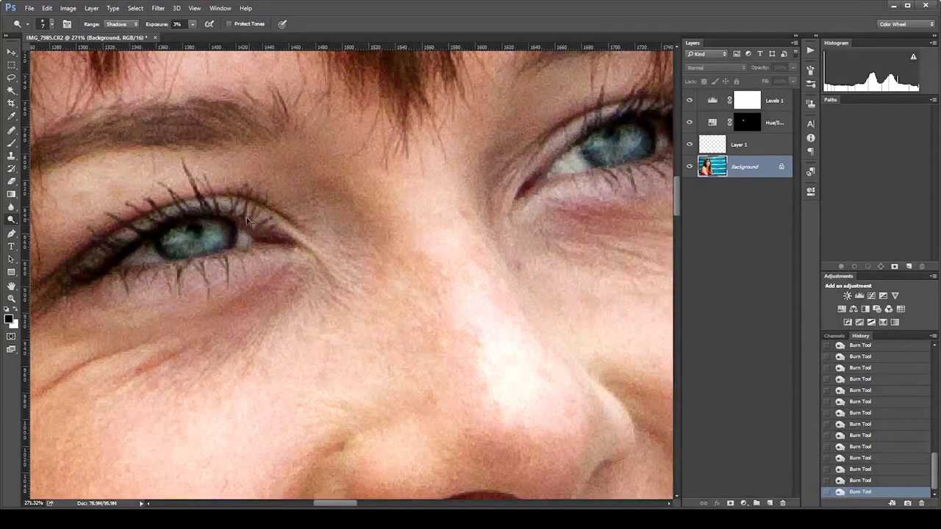
Step: Dodge the iris of the eye on the photo's right side and check the whole face
{"action": "scroll", "coordinate": [304, 245], "scroll_direction": "right", "scroll_amount": 5}
{"action": "left_click_drag", "start_coordinate": [470, 161], "coordinate": [450, 169]}
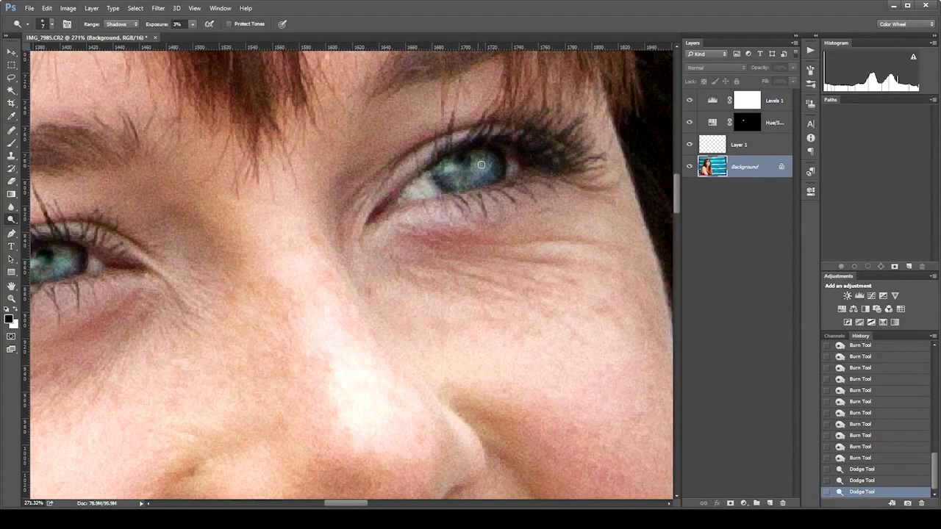
{"action": "left_click_drag", "start_coordinate": [451, 170], "coordinate": [362, 250]}
{"action": "key", "text": "z"}
{"action": "key", "text": "o"}
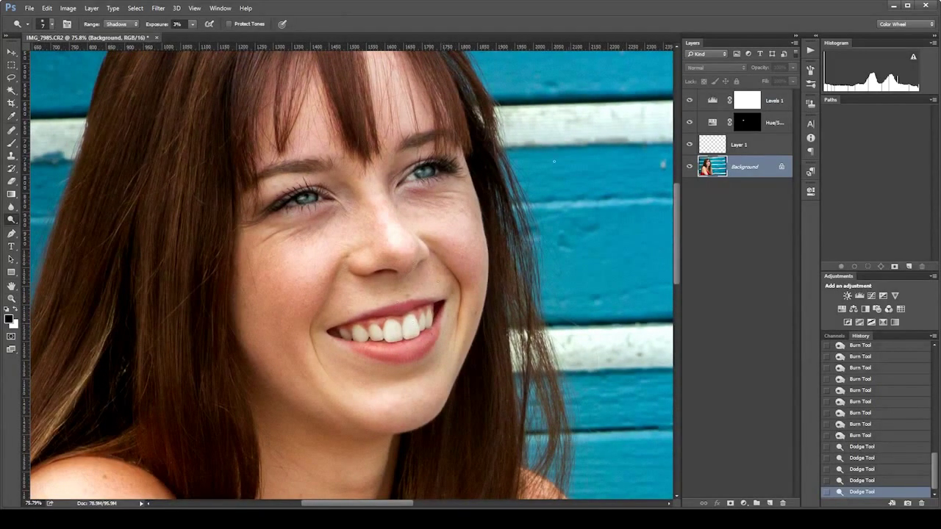
Step: Heal the red mark on the shoulder and the small pink spot below the neck with the Healing Brush on Layer 1
{"action": "left_click", "coordinate": [712, 108]}
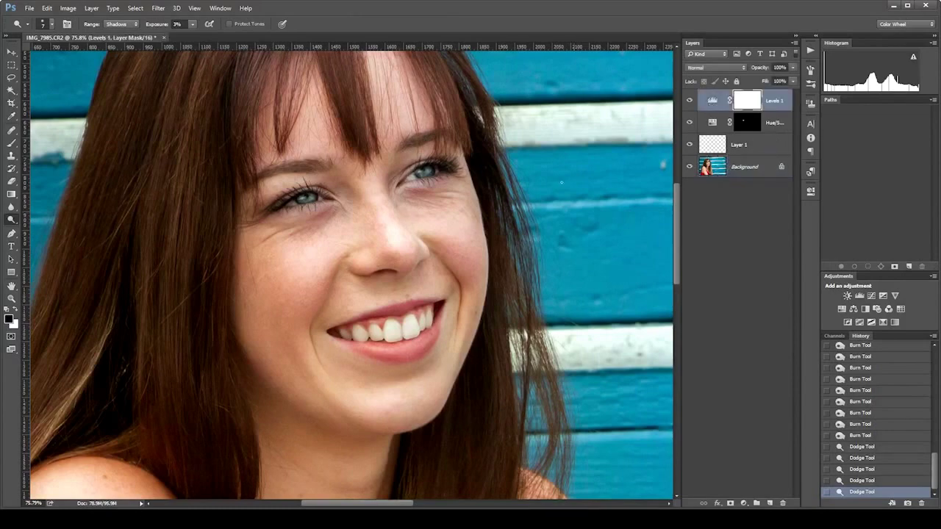
{"action": "key", "text": "z"}
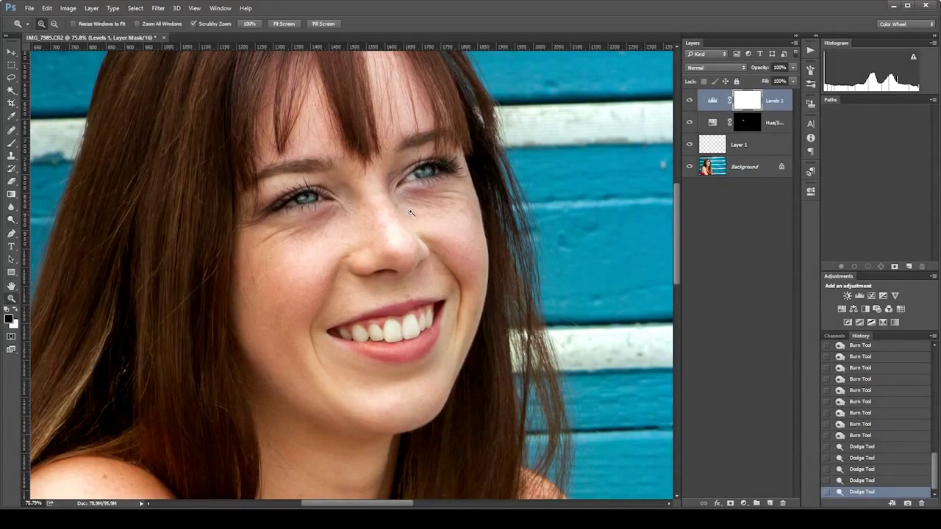
{"action": "mouse_move", "coordinate": [410, 212]}
{"action": "left_mouse_down"}
{"action": "mouse_move", "coordinate": [330, 235]}
{"action": "mouse_move", "coordinate": [376, 248]}
{"action": "left_mouse_up"}
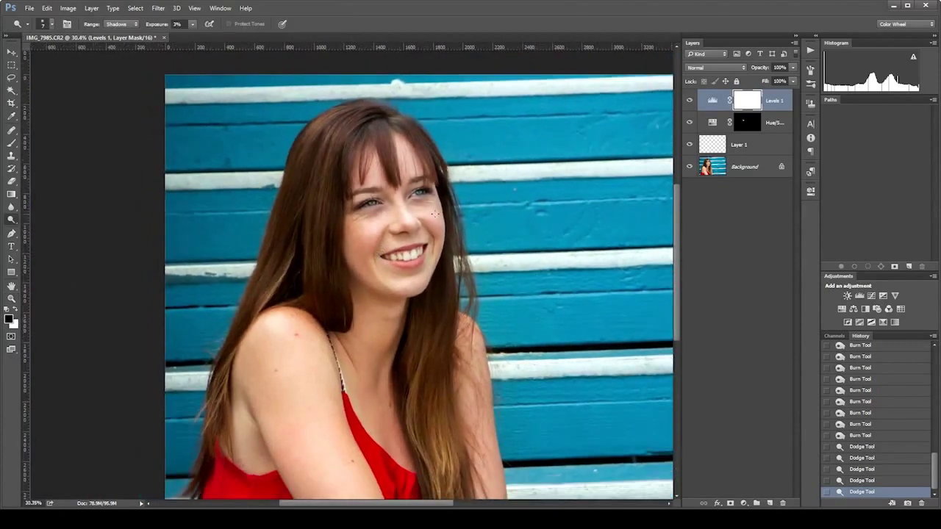
{"action": "mouse_move", "coordinate": [448, 210]}
{"action": "left_mouse_down"}
{"action": "mouse_move", "coordinate": [366, 244]}
{"action": "mouse_move", "coordinate": [318, 183]}
{"action": "left_mouse_up"}
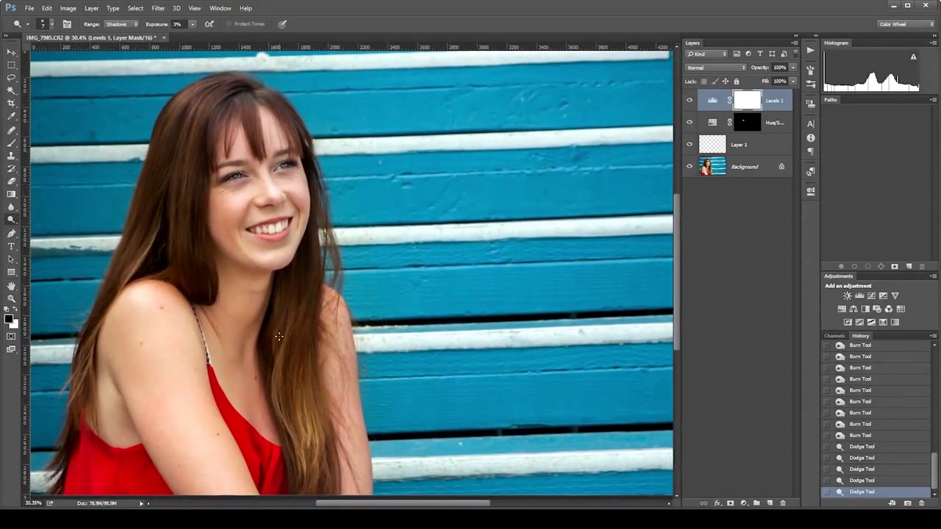
{"action": "key", "text": "ctrl+space"}
{"action": "mouse_move", "coordinate": [193, 267]}
{"action": "left_mouse_down"}
{"action": "mouse_move", "coordinate": [150, 298]}
{"action": "mouse_move", "coordinate": [139, 279]}
{"action": "mouse_move", "coordinate": [167, 331]}
{"action": "left_mouse_up"}
{"action": "key", "text": "j"}
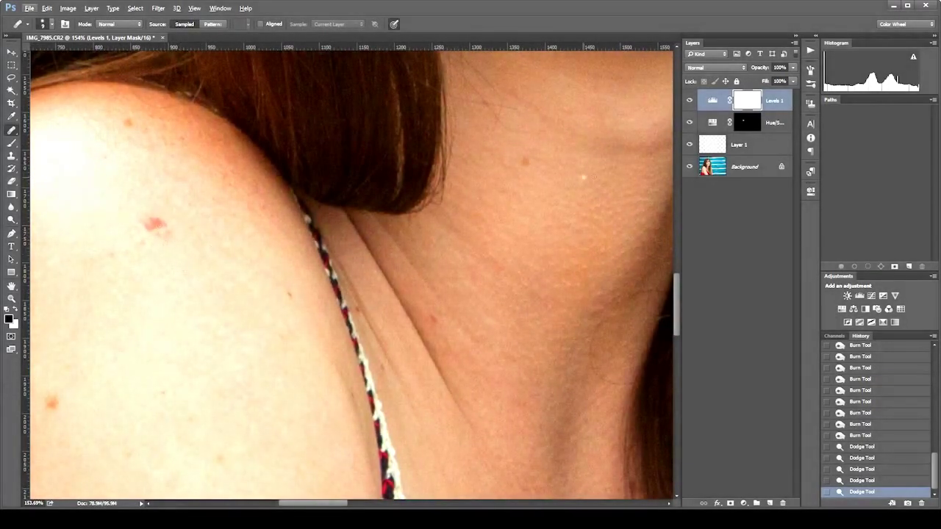
{"action": "left_click", "coordinate": [711, 146]}
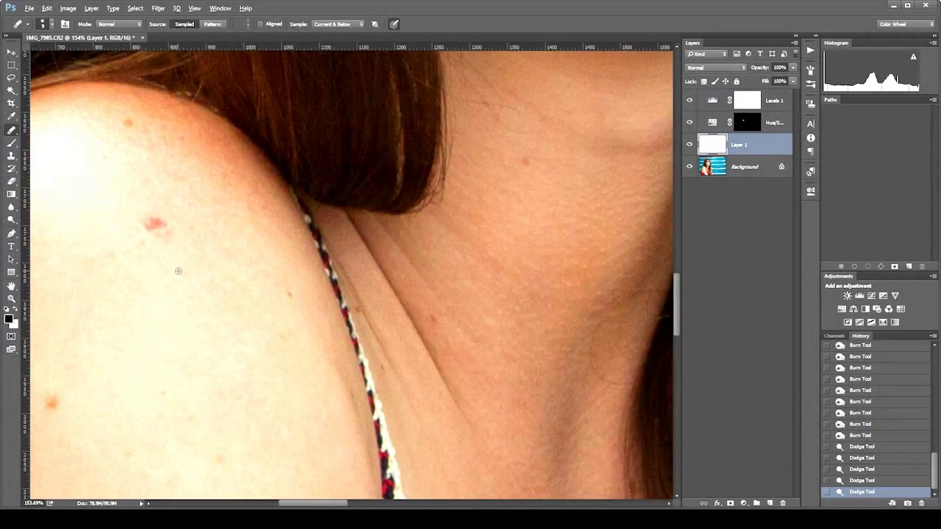
{"action": "left_click", "coordinate": [154, 224]}
{"action": "mouse_move", "coordinate": [312, 255]}
{"action": "left_mouse_down"}
{"action": "mouse_move", "coordinate": [196, 195]}
{"action": "mouse_move", "coordinate": [272, 216]}
{"action": "left_mouse_up"}
{"action": "left_click", "coordinate": [249, 210]}
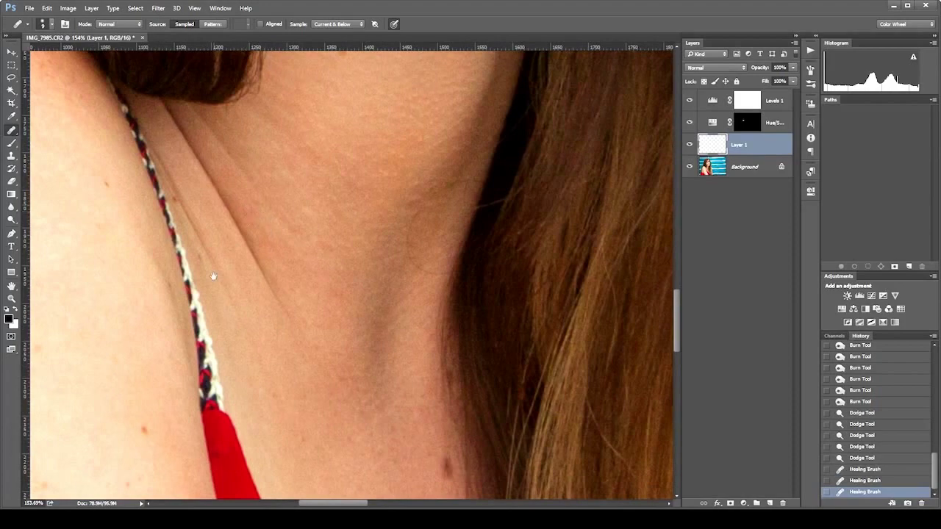
Step: Heal the bump on the white plank above the hair with a 46 px Healing Brush on Layer 1
{"action": "mouse_move", "coordinate": [214, 273]}
{"action": "left_mouse_down"}
{"action": "mouse_move", "coordinate": [262, 164]}
{"action": "mouse_move", "coordinate": [294, 143]}
{"action": "mouse_move", "coordinate": [230, 123]}
{"action": "mouse_move", "coordinate": [283, 283]}
{"action": "mouse_move", "coordinate": [245, 218]}
{"action": "mouse_move", "coordinate": [279, 238]}
{"action": "mouse_move", "coordinate": [336, 205]}
{"action": "mouse_move", "coordinate": [336, 233]}
{"action": "mouse_move", "coordinate": [316, 245]}
{"action": "left_mouse_up"}
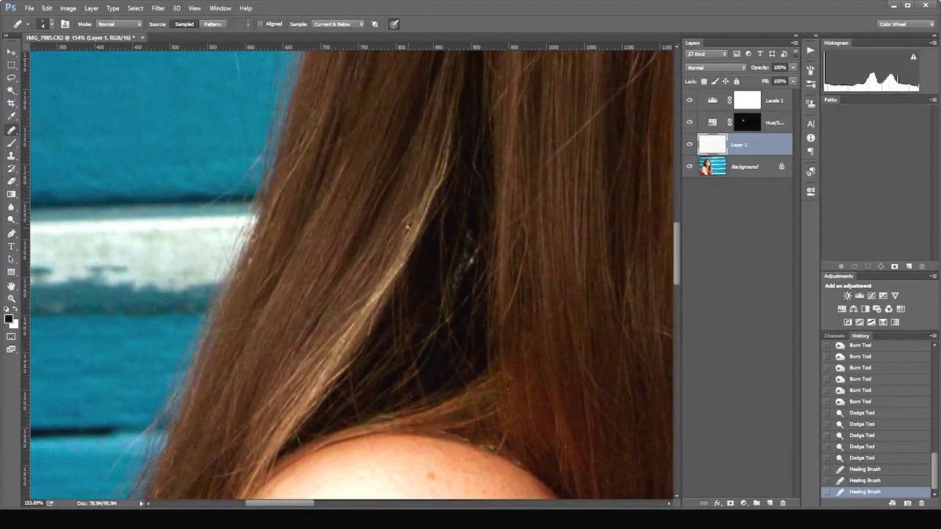
{"action": "scroll", "coordinate": [408, 227], "scroll_direction": "down", "scroll_amount": 5}
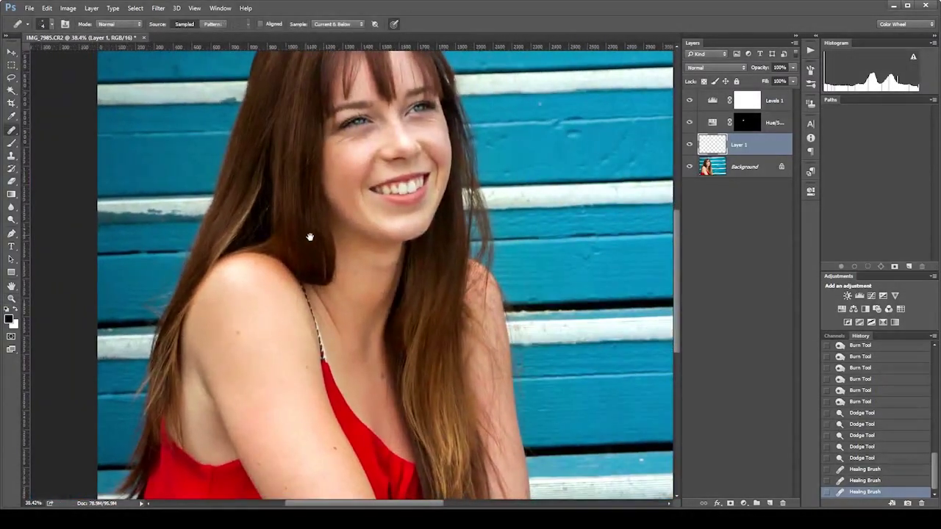
{"action": "left_click_drag", "start_coordinate": [311, 235], "coordinate": [302, 183]}
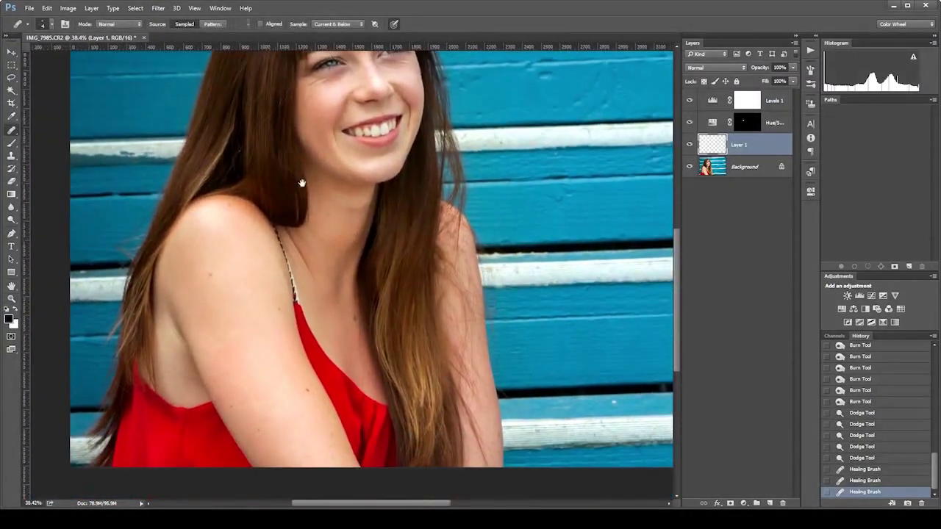
{"action": "left_click_drag", "start_coordinate": [375, 158], "coordinate": [368, 237]}
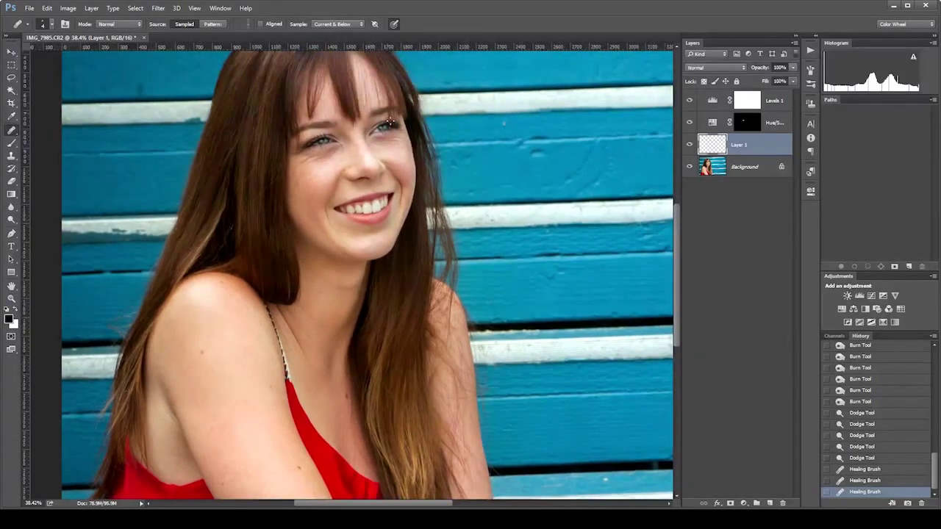
{"action": "left_click_drag", "start_coordinate": [391, 121], "coordinate": [299, 199]}
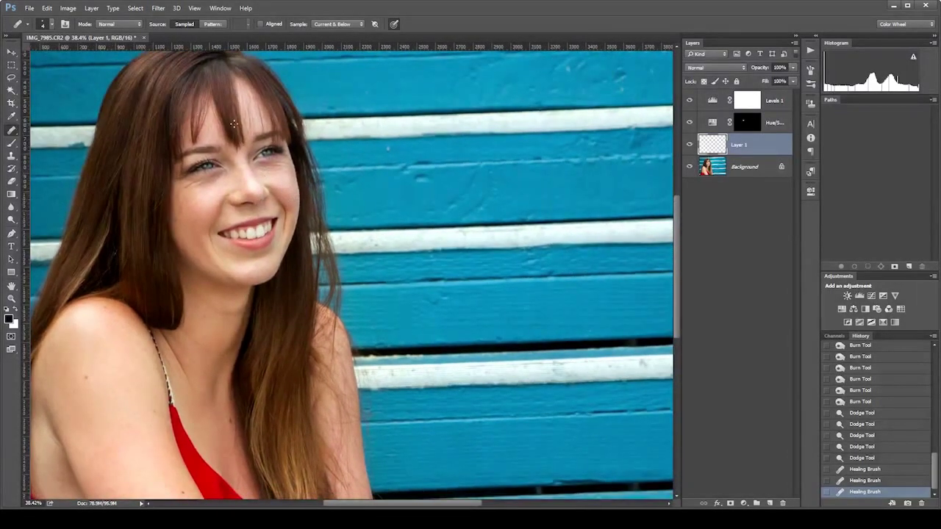
{"action": "mouse_move", "coordinate": [404, 149]}
{"action": "left_mouse_down", "text": "alt"}
{"action": "mouse_move", "coordinate": [272, 239]}
{"action": "mouse_move", "coordinate": [418, 192]}
{"action": "left_mouse_up", "text": "alt"}
{"action": "left_click", "coordinate": [389, 145]}
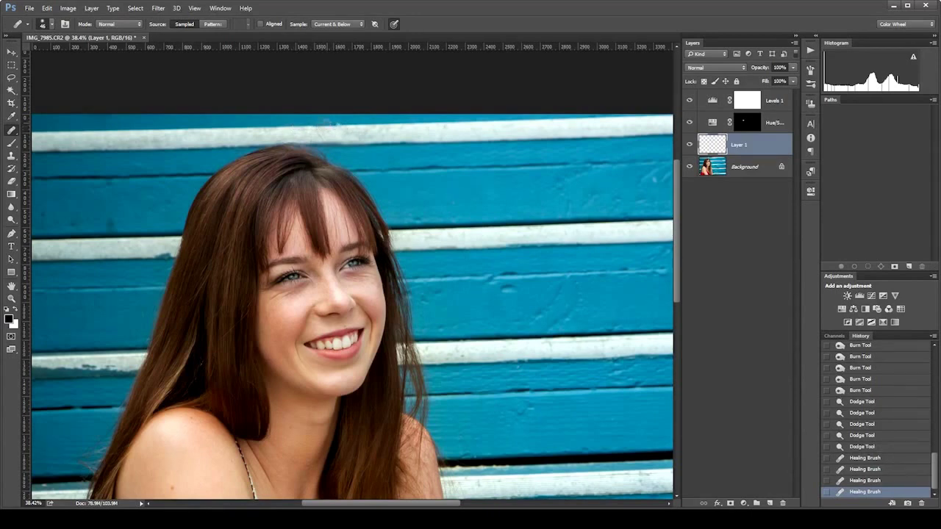
Step: Heal the remaining marks along the upper edge of the white plank above the head with the Healing Brush on Layer 1
{"action": "left_click", "coordinate": [362, 123]}
{"action": "left_click", "coordinate": [317, 126]}
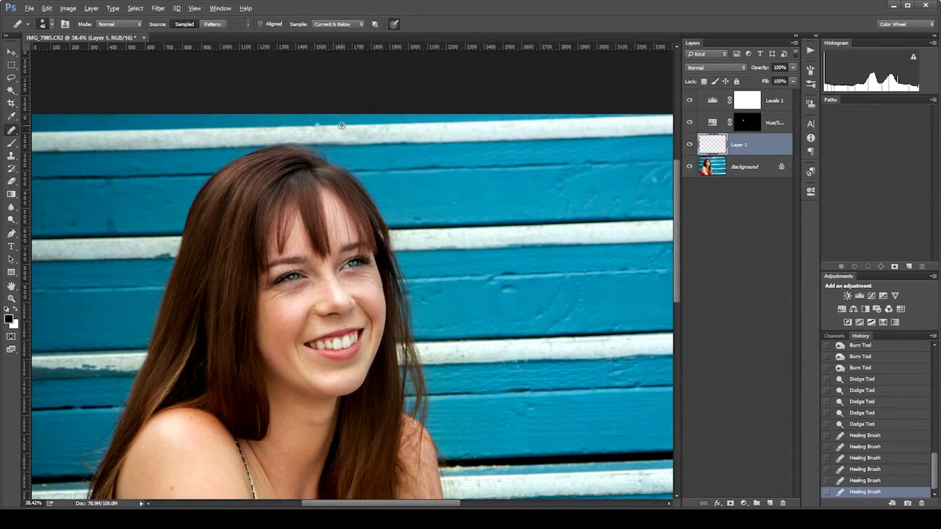
{"action": "left_click", "coordinate": [331, 127]}
{"action": "left_click", "coordinate": [318, 127]}
Step: Heal the mark on the lower white plank and the white speck on the blue plank near the photo's bottom edge
{"action": "mouse_move", "coordinate": [433, 256]}
{"action": "left_mouse_down"}
{"action": "mouse_move", "coordinate": [331, 194]}
{"action": "mouse_move", "coordinate": [390, 132]}
{"action": "mouse_move", "coordinate": [249, 160]}
{"action": "left_mouse_up"}
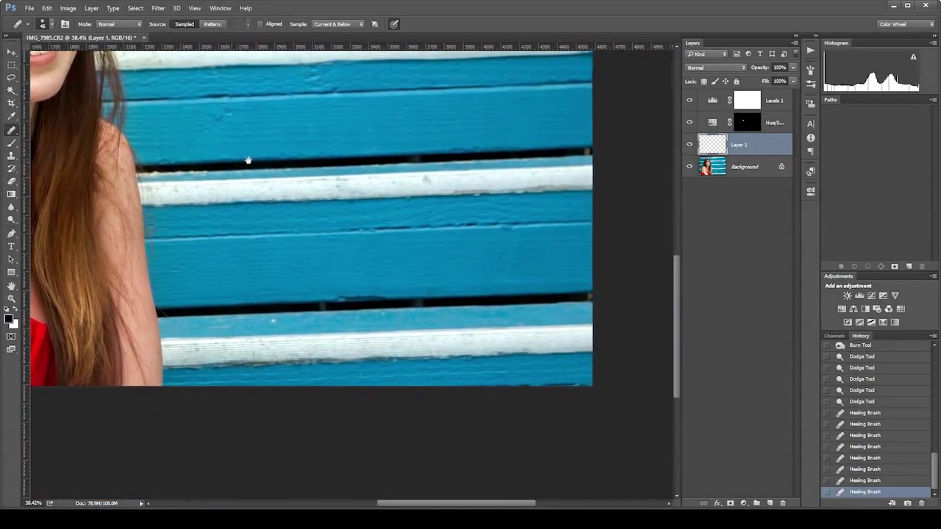
{"action": "left_click", "coordinate": [425, 179]}
{"action": "left_click_drag", "start_coordinate": [293, 239], "coordinate": [391, 158]}
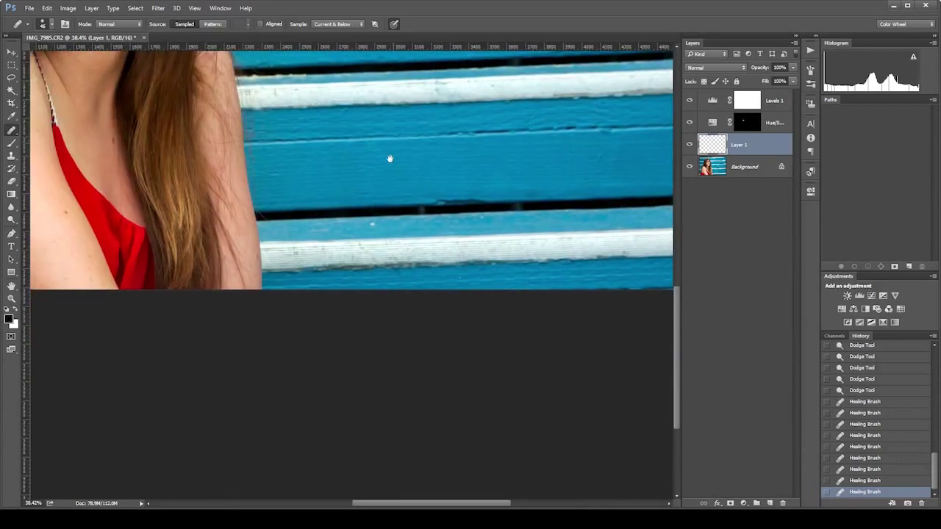
{"action": "left_click", "coordinate": [379, 221]}
Step: Examine the healed skin and background planks across the whole portrait for remaining distractions
{"action": "mouse_move", "coordinate": [338, 184]}
{"action": "left_mouse_down"}
{"action": "mouse_move", "coordinate": [426, 258]}
{"action": "mouse_move", "coordinate": [433, 427]}
{"action": "left_mouse_up"}
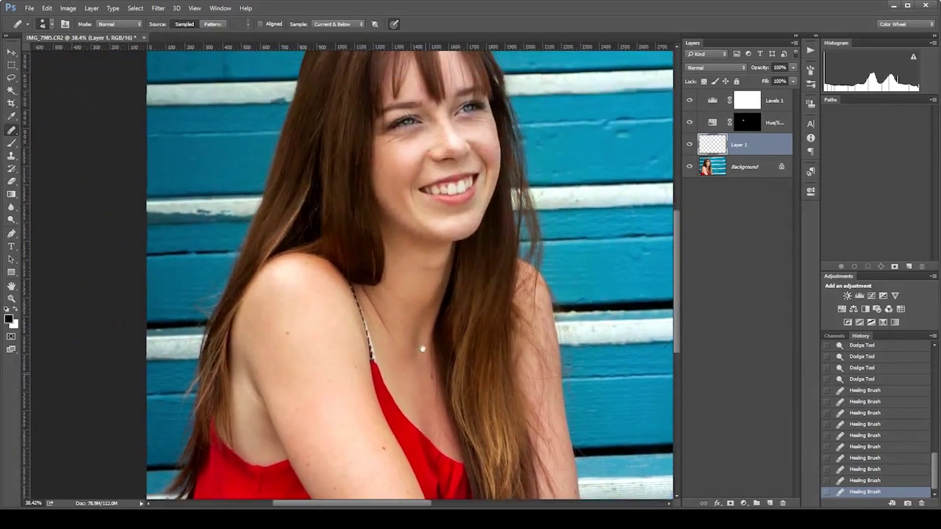
{"action": "mouse_move", "coordinate": [377, 272]}
{"action": "left_mouse_down"}
{"action": "mouse_move", "coordinate": [345, 350]}
{"action": "mouse_move", "coordinate": [252, 308]}
{"action": "mouse_move", "coordinate": [281, 274]}
{"action": "mouse_move", "coordinate": [295, 180]}
{"action": "mouse_move", "coordinate": [308, 255]}
{"action": "left_mouse_up"}
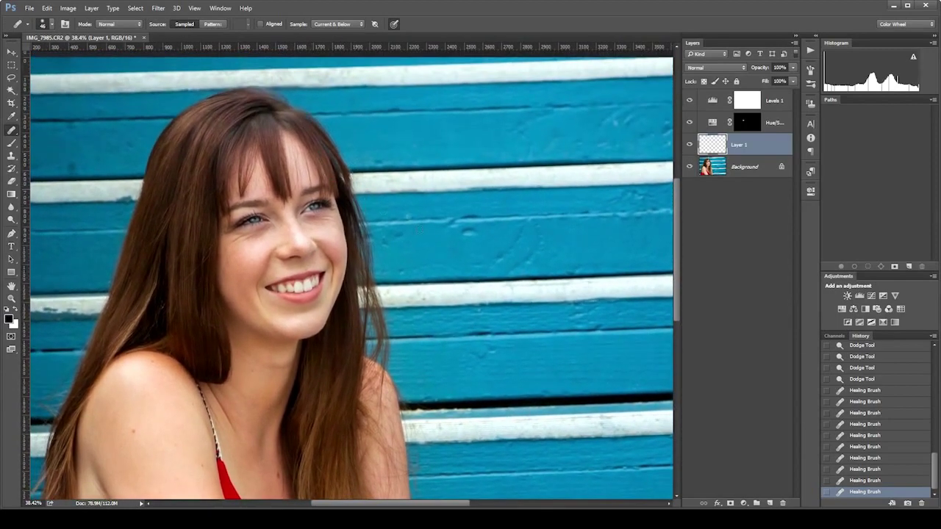
{"action": "key", "text": "z"}
{"action": "left_click_drag", "start_coordinate": [396, 210], "coordinate": [331, 213]}
{"action": "key", "text": "j"}
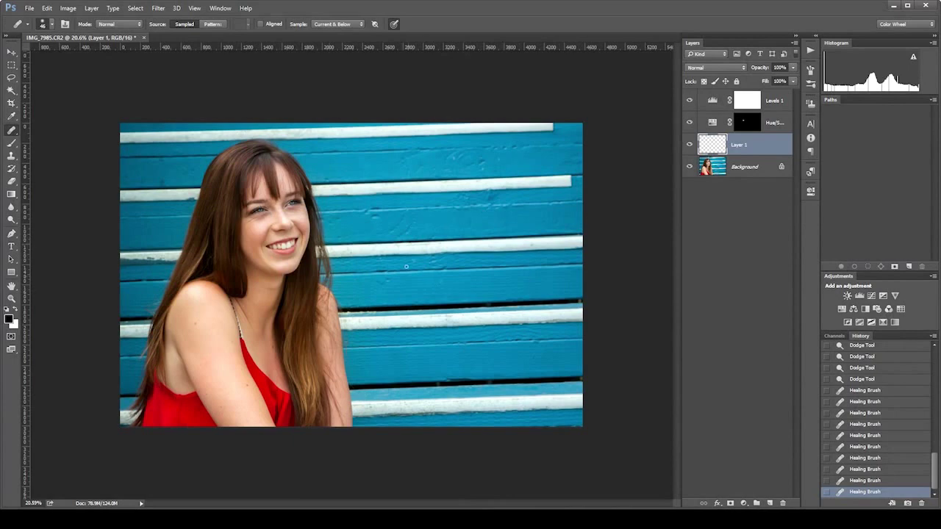
{"action": "key", "text": "z"}
{"action": "mouse_move", "coordinate": [375, 269]}
{"action": "left_mouse_down"}
{"action": "mouse_move", "coordinate": [385, 256]}
{"action": "mouse_move", "coordinate": [401, 257]}
{"action": "left_mouse_up"}
{"action": "key", "text": "j"}
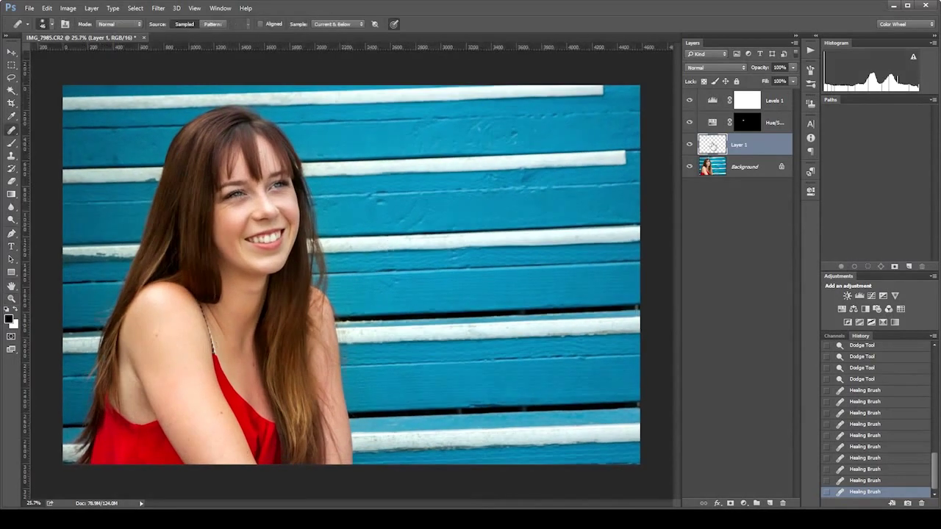
Step: Select the Levels 1 layer and compare the portrait with and without the healing on Layer 1
{"action": "left_click", "coordinate": [712, 100]}
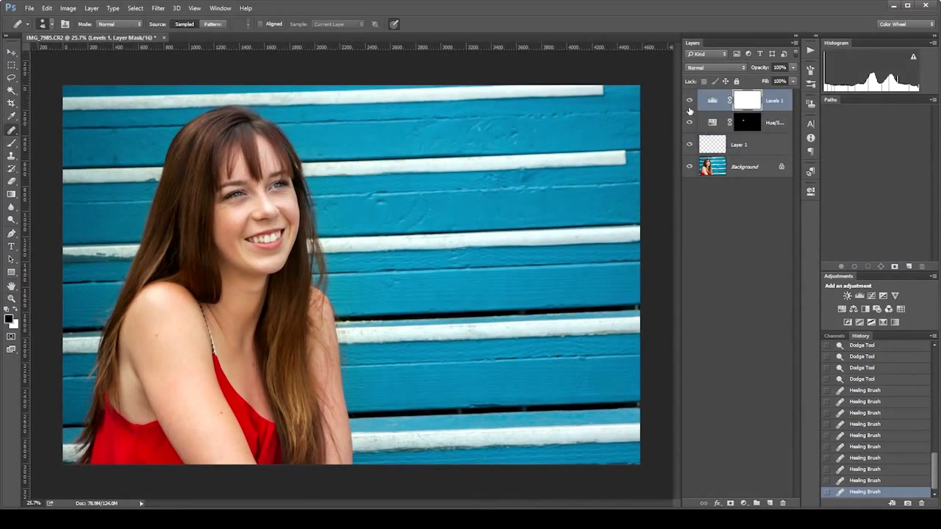
{"action": "left_click", "coordinate": [712, 101]}
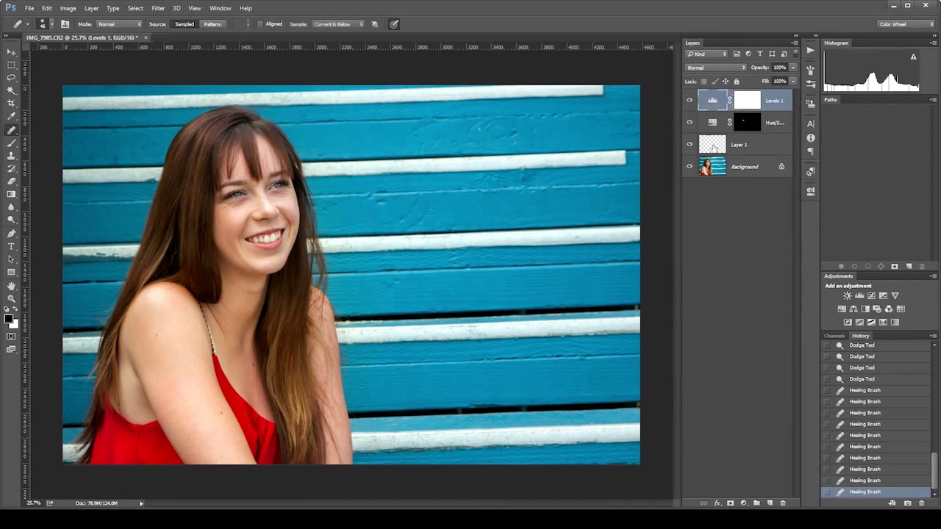
{"action": "left_click", "coordinate": [691, 144]}
{"action": "left_click", "coordinate": [691, 145]}
{"action": "left_click", "coordinate": [691, 145]}
{"action": "left_click", "coordinate": [693, 145]}
{"action": "left_click", "coordinate": [693, 145]}
{"action": "left_click", "coordinate": [692, 145]}
{"action": "left_click", "coordinate": [691, 145]}
{"action": "left_click", "coordinate": [692, 145]}
{"action": "left_click", "coordinate": [691, 146]}
{"action": "left_click", "coordinate": [690, 145]}
Step: Add a Selective Color adjustment layer above Levels 1, lower Cyan in the Reds to about -9% and fine-tune their Yellow
{"action": "left_click", "coordinate": [743, 504]}
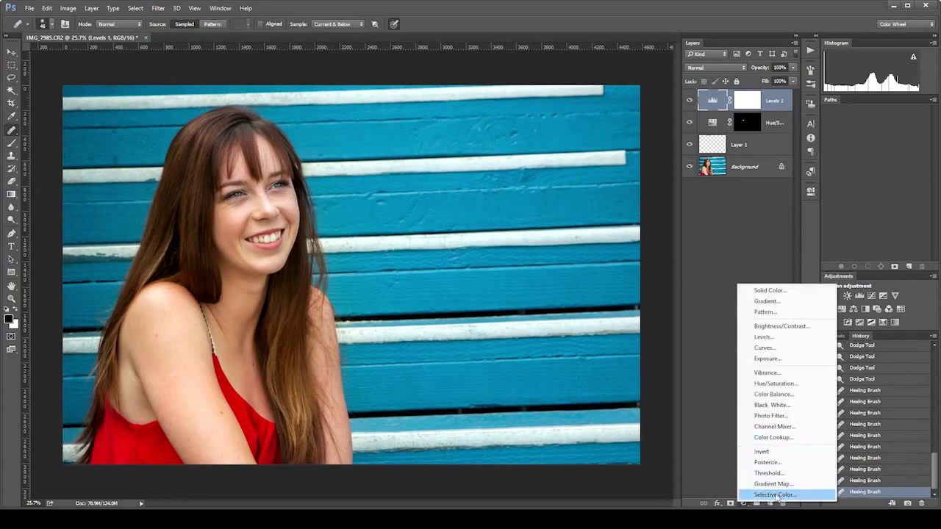
{"action": "left_click", "coordinate": [775, 494]}
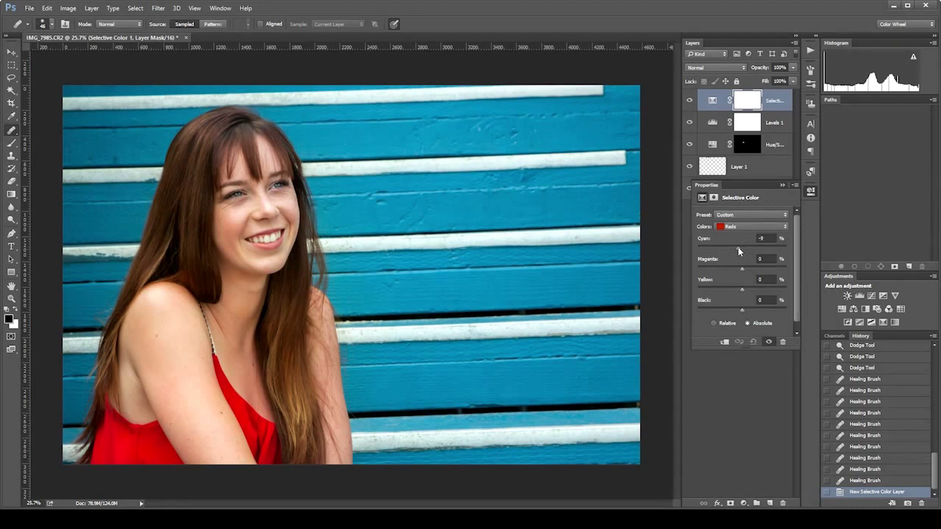
{"action": "left_click_drag", "start_coordinate": [738, 252], "coordinate": [738, 252]}
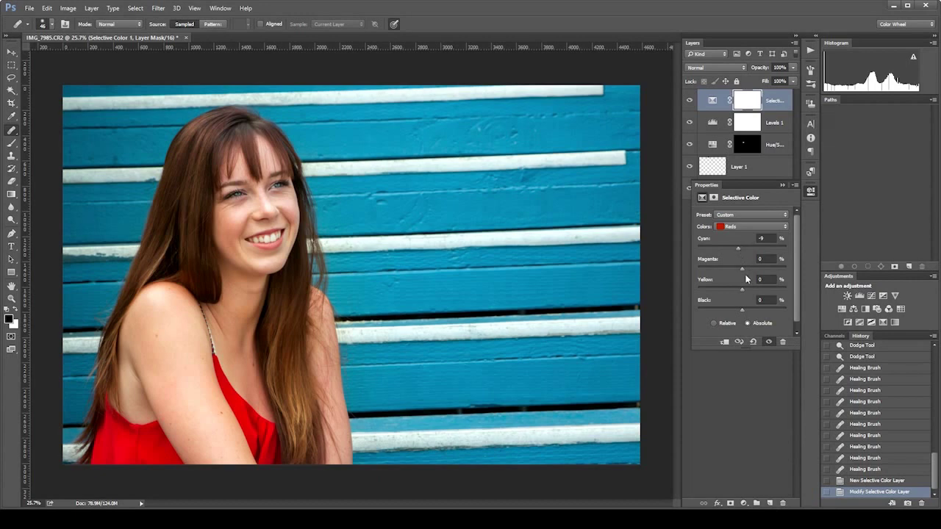
{"action": "mouse_move", "coordinate": [739, 249]}
{"action": "left_mouse_down"}
{"action": "mouse_move", "coordinate": [724, 250]}
{"action": "mouse_move", "coordinate": [749, 247]}
{"action": "mouse_move", "coordinate": [736, 251]}
{"action": "left_mouse_up"}
{"action": "left_click_drag", "start_coordinate": [747, 293], "coordinate": [745, 293]}
Step: Lower the Yellow amount in the Cyans of the Selective Color adjustment
{"action": "left_click", "coordinate": [741, 227]}
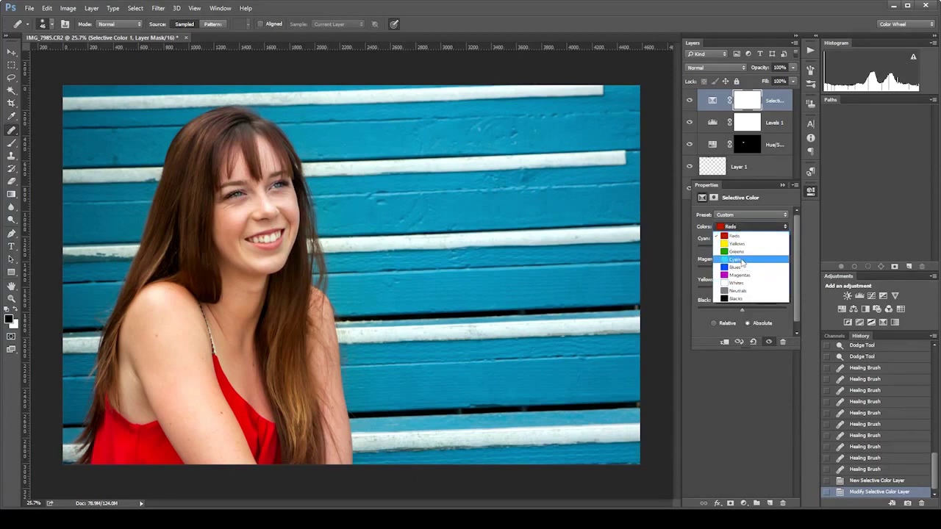
{"action": "left_click", "coordinate": [742, 260]}
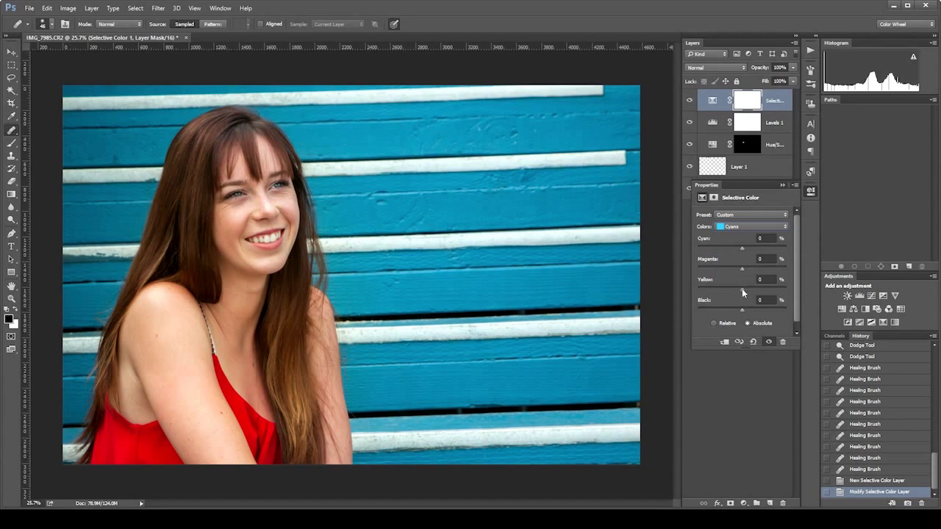
{"action": "left_click_drag", "start_coordinate": [741, 289], "coordinate": [733, 286]}
Step: Set Yellow to -9% in the Blues of the Selective Color adjustment and leave that layer selected with its properties closed
{"action": "left_click", "coordinate": [739, 227]}
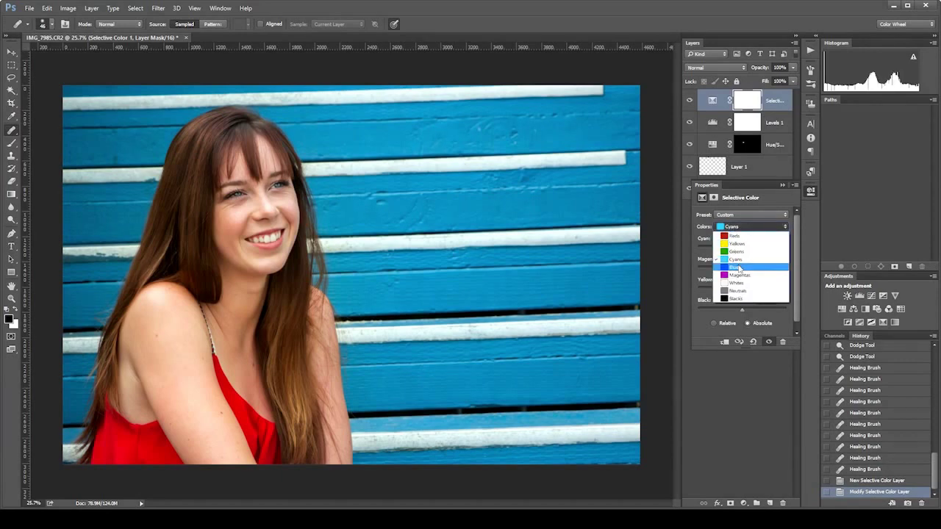
{"action": "left_click", "coordinate": [738, 268]}
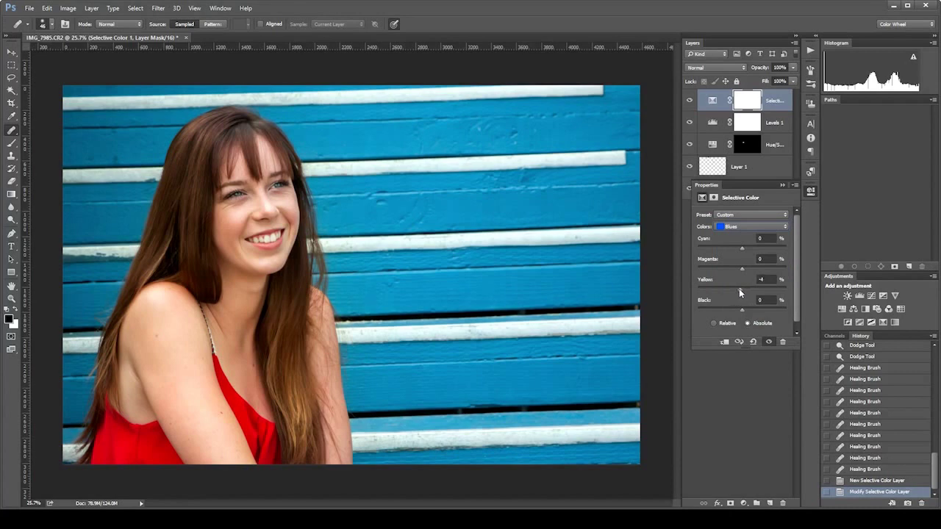
{"action": "mouse_move", "coordinate": [739, 289]}
{"action": "left_mouse_down"}
{"action": "mouse_move", "coordinate": [755, 289]}
{"action": "mouse_move", "coordinate": [735, 293]}
{"action": "left_mouse_up"}
{"action": "left_click_drag", "start_coordinate": [739, 292], "coordinate": [741, 291]}
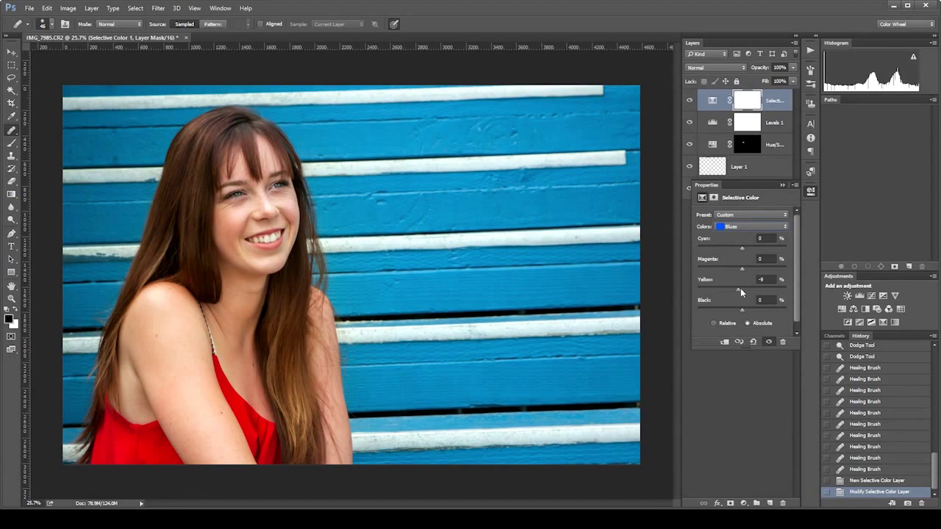
{"action": "left_click", "coordinate": [755, 394]}
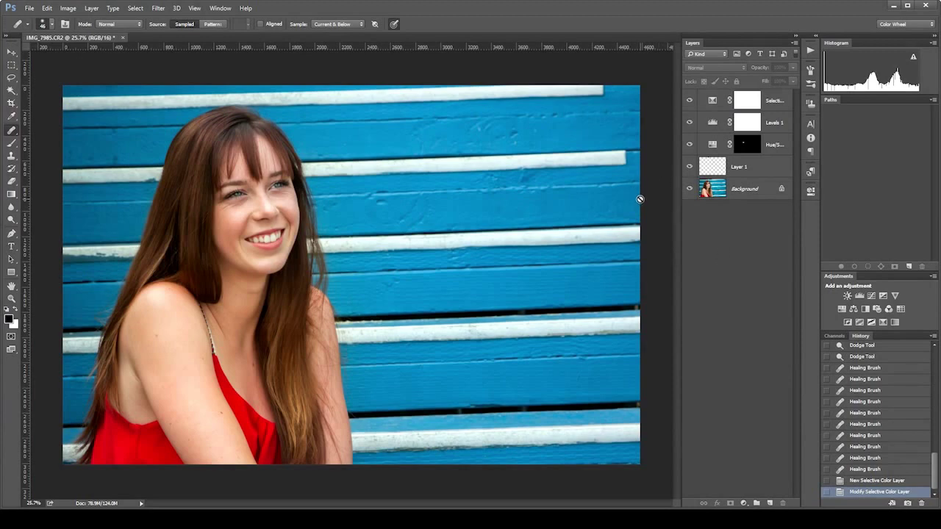
{"action": "left_click", "coordinate": [724, 103]}
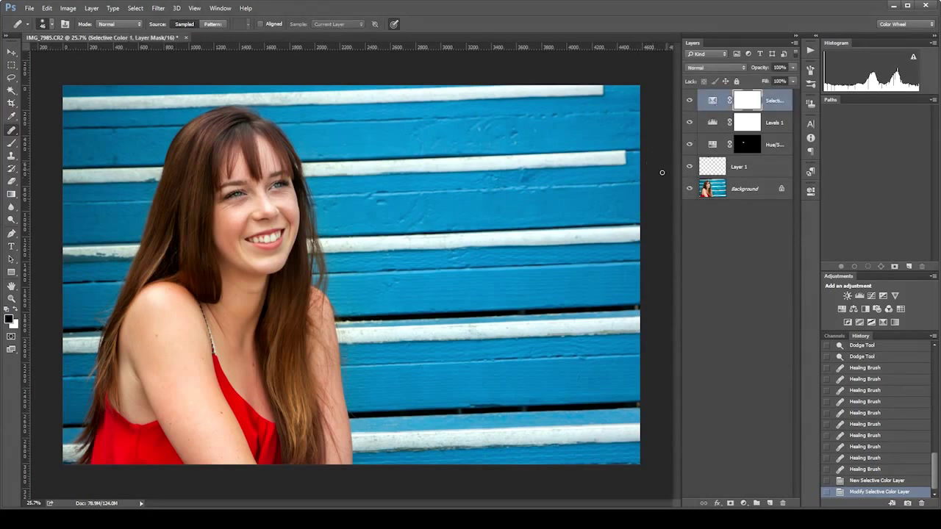
Step: Stamp all visible layers into a new top layer, duplicate it, and group the two copies in an expanded group
{"action": "double_click", "coordinate": [11, 298]}
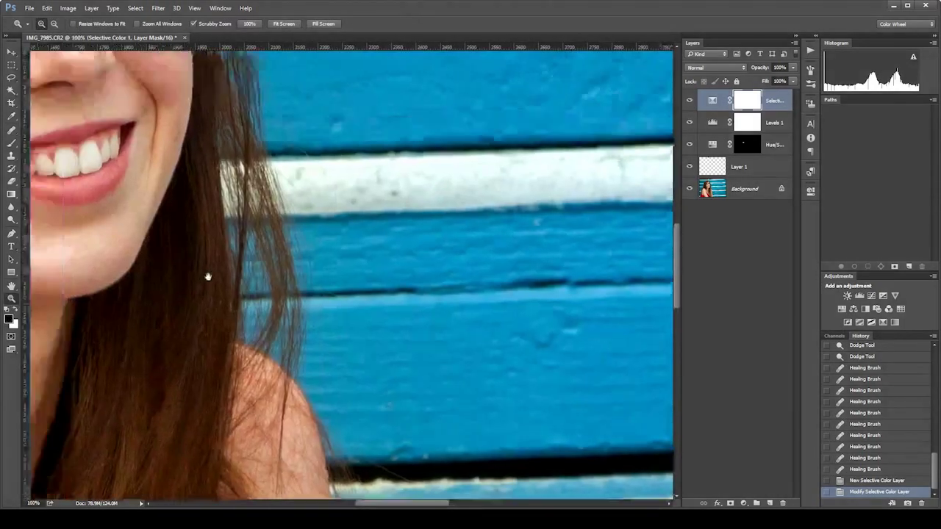
{"action": "left_click_drag", "start_coordinate": [208, 276], "coordinate": [453, 437]}
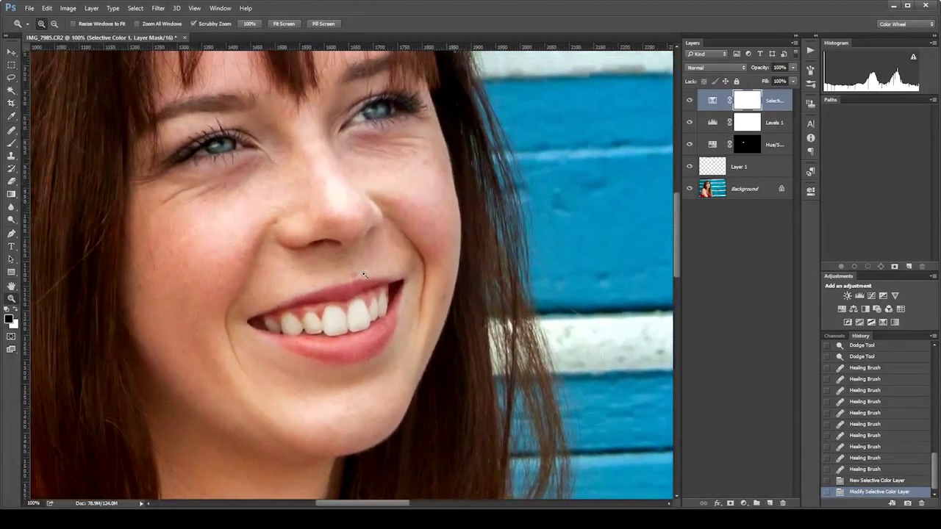
{"action": "left_click_drag", "start_coordinate": [339, 276], "coordinate": [360, 304]}
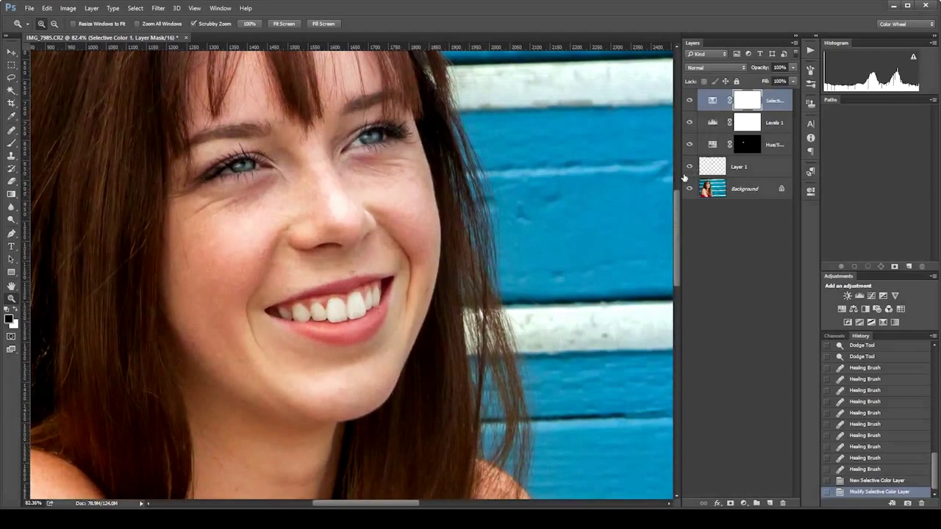
{"action": "key", "text": "ctrl+shift+alt+e"}
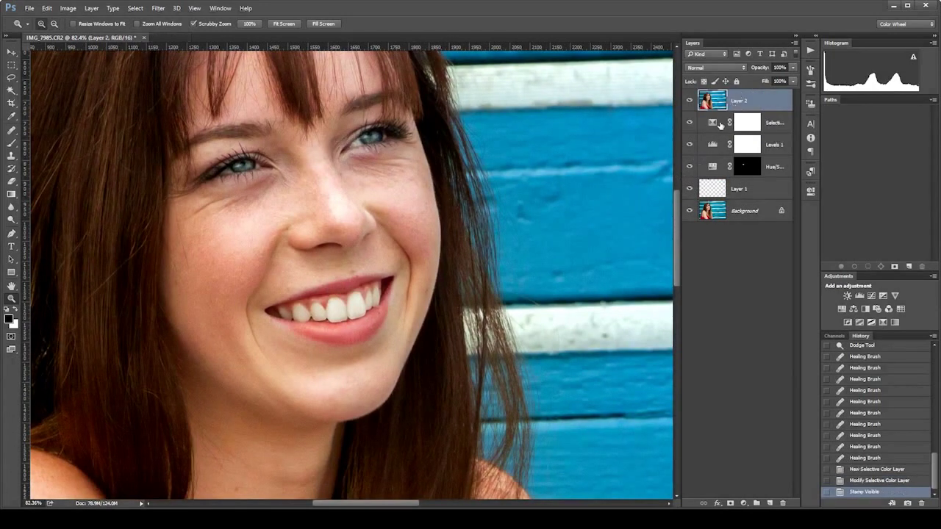
{"action": "key", "text": "ctrl+j"}
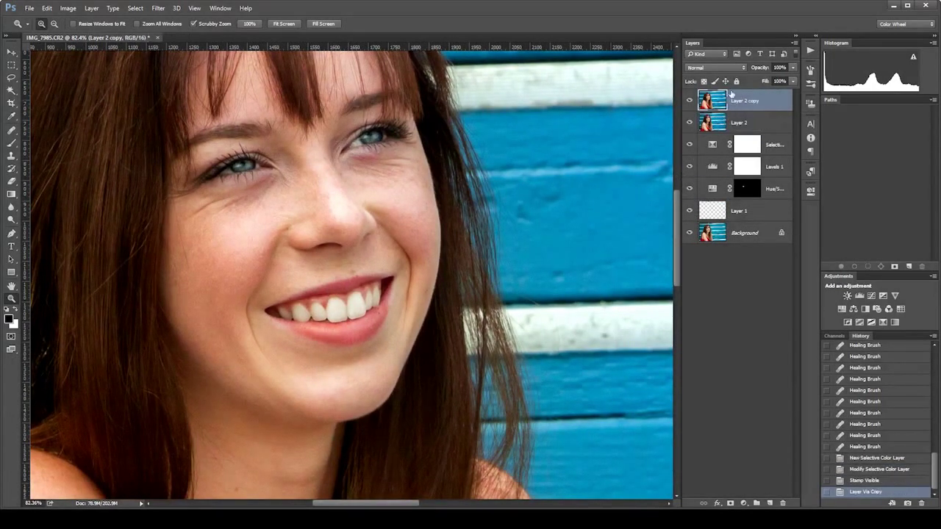
{"action": "left_click", "coordinate": [718, 128], "text": "shift"}
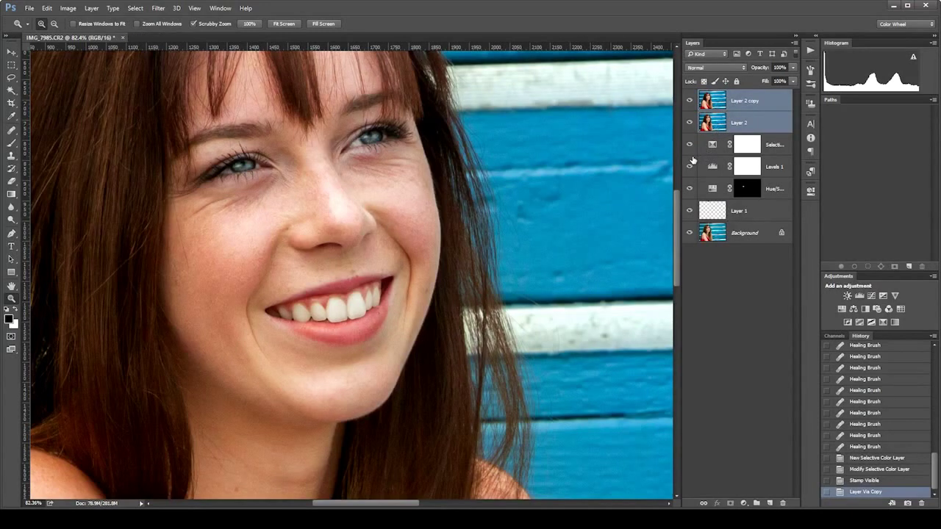
{"action": "key", "text": "ctrl+g"}
{"action": "left_click", "coordinate": [701, 95]}
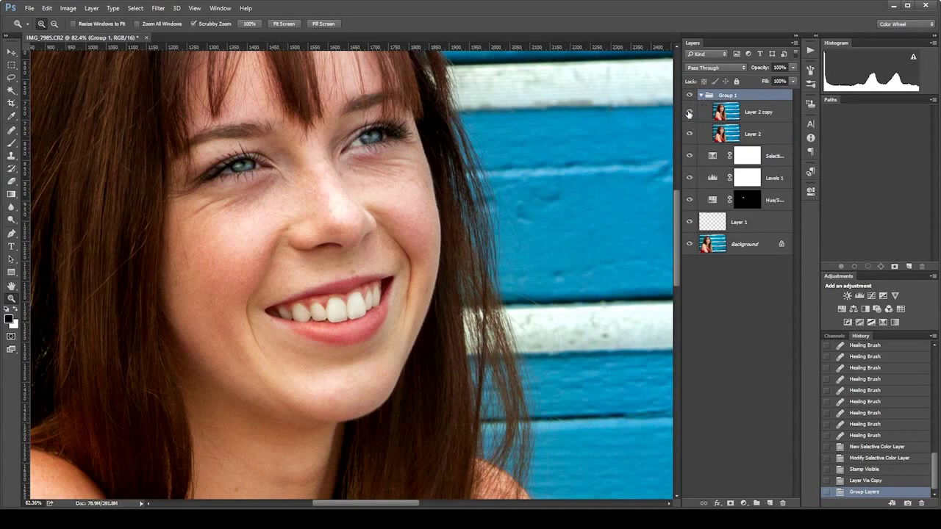
Step: Hide Layer 2 copy and apply a Gaussian Blur with a 3.4 pixel radius to Layer 2
{"action": "left_click", "coordinate": [691, 112]}
{"action": "left_click", "coordinate": [728, 137]}
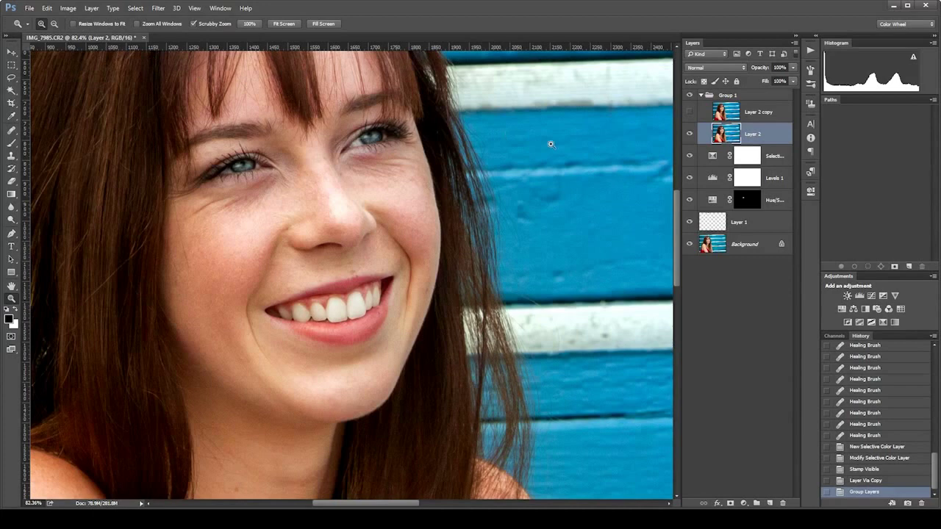
{"action": "left_click", "coordinate": [158, 8]}
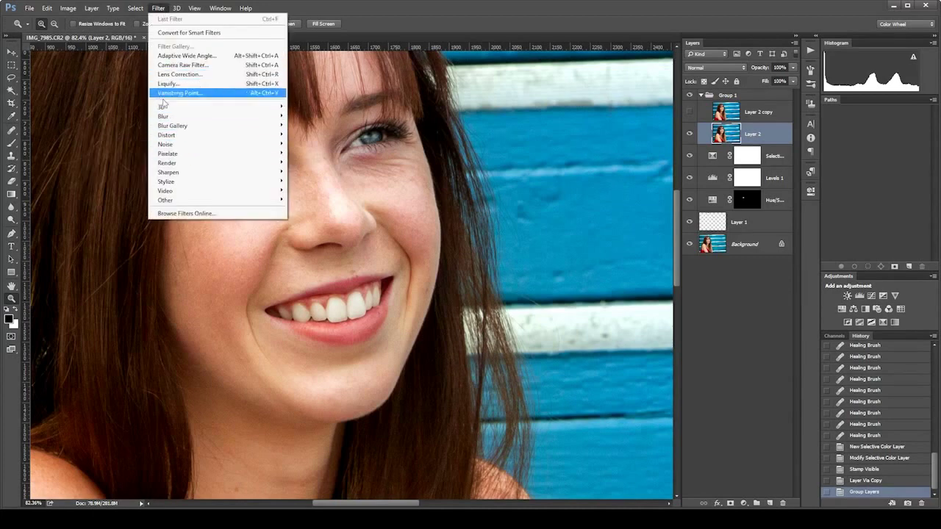
{"action": "mouse_move", "coordinate": [166, 118]}
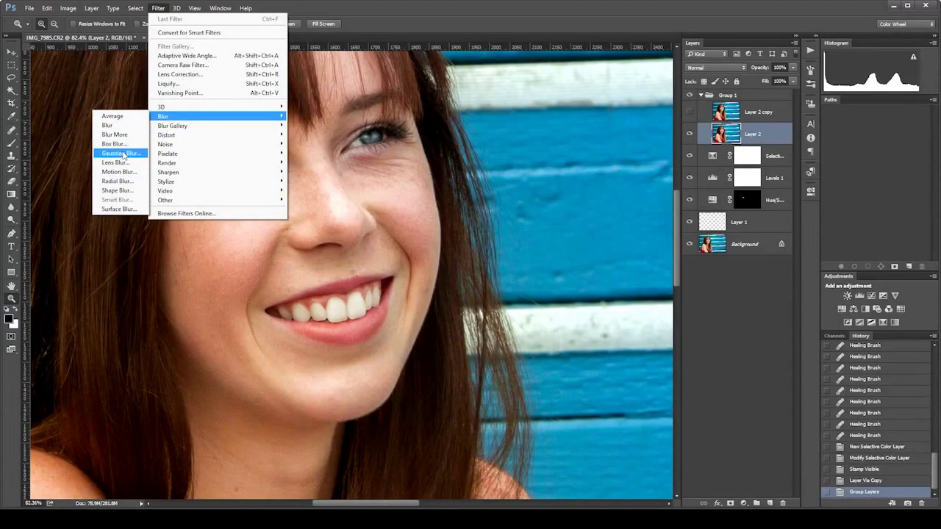
{"action": "left_click", "coordinate": [122, 153]}
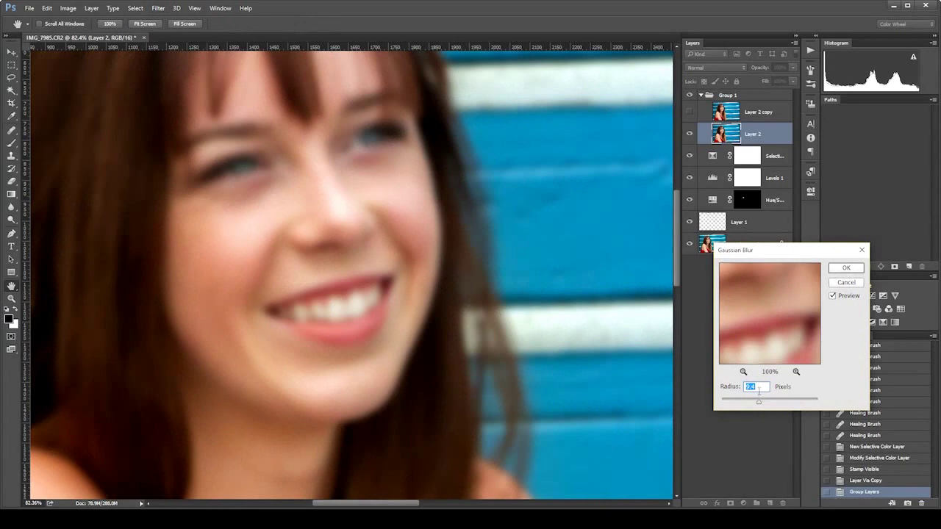
{"action": "left_click_drag", "start_coordinate": [759, 406], "coordinate": [740, 405]}
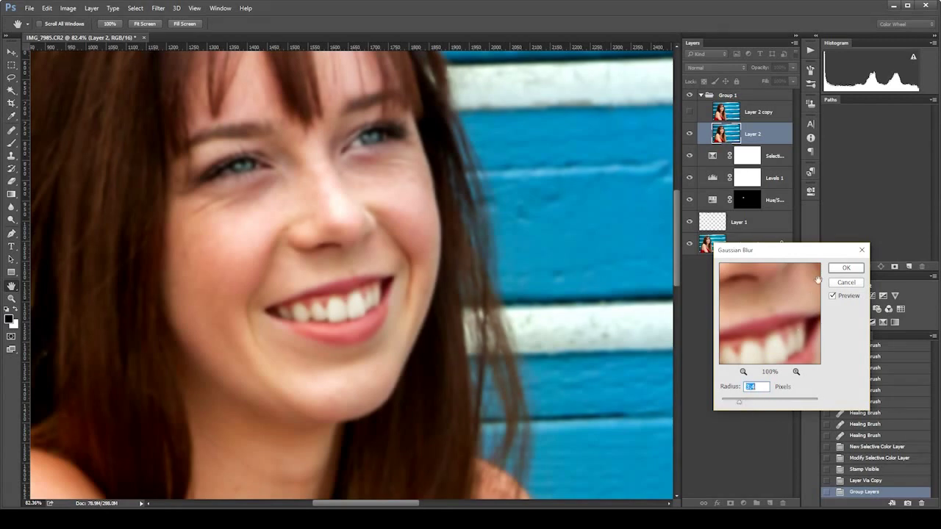
{"action": "left_click", "coordinate": [845, 268]}
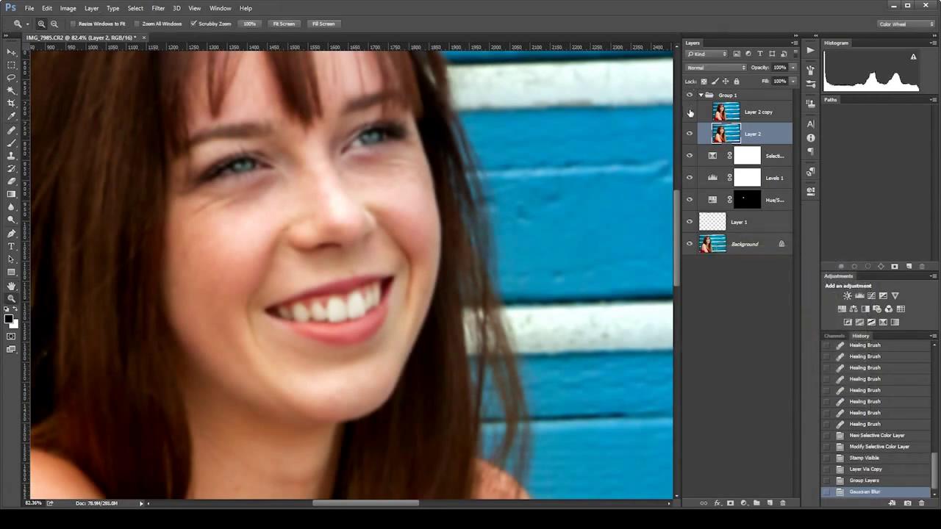
Step: Show Layer 2 copy, apply Layer 2 to it with Subtract blending, scale 2 and offset 128, and set its blend mode to Linear Light
{"action": "left_click", "coordinate": [689, 114]}
{"action": "left_click", "coordinate": [731, 111]}
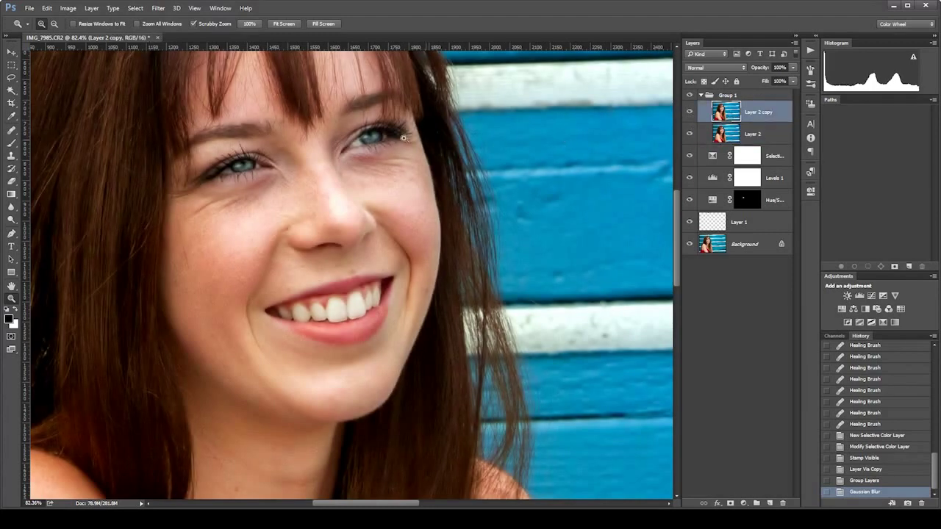
{"action": "left_click", "coordinate": [68, 8]}
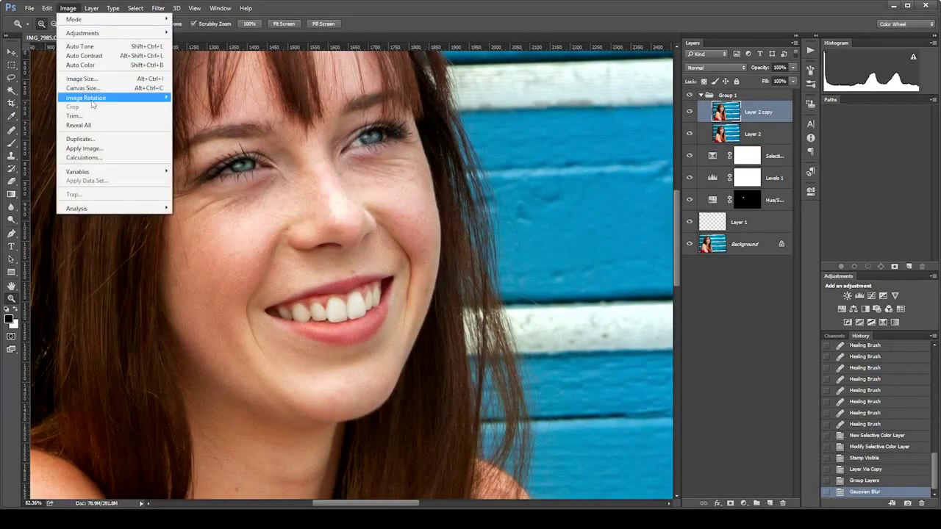
{"action": "left_click", "coordinate": [95, 150]}
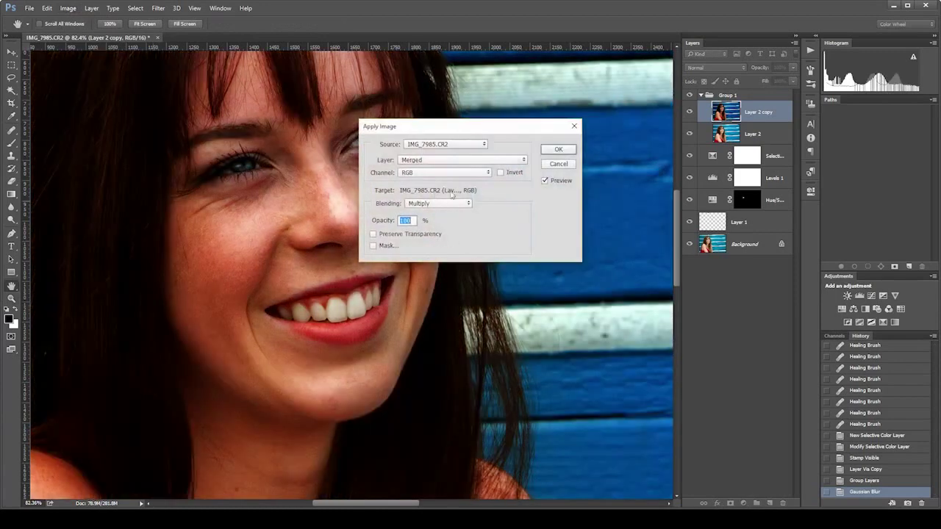
{"action": "left_click", "coordinate": [433, 159]}
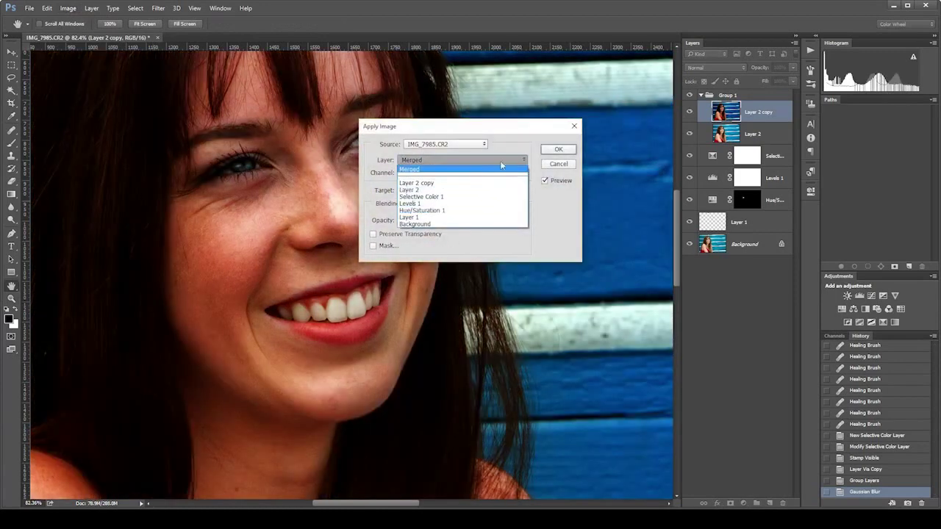
{"action": "left_click", "coordinate": [416, 192]}
{"action": "left_click", "coordinate": [438, 202]}
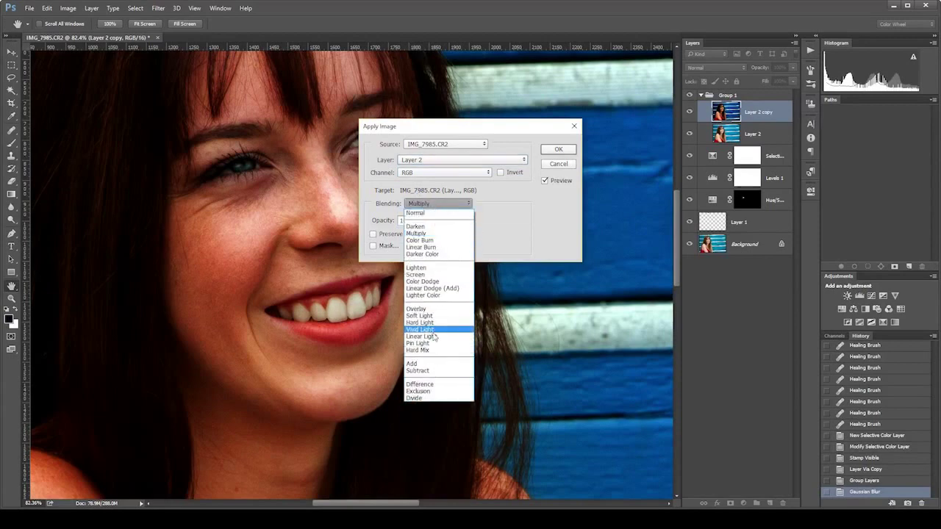
{"action": "left_click", "coordinate": [426, 371]}
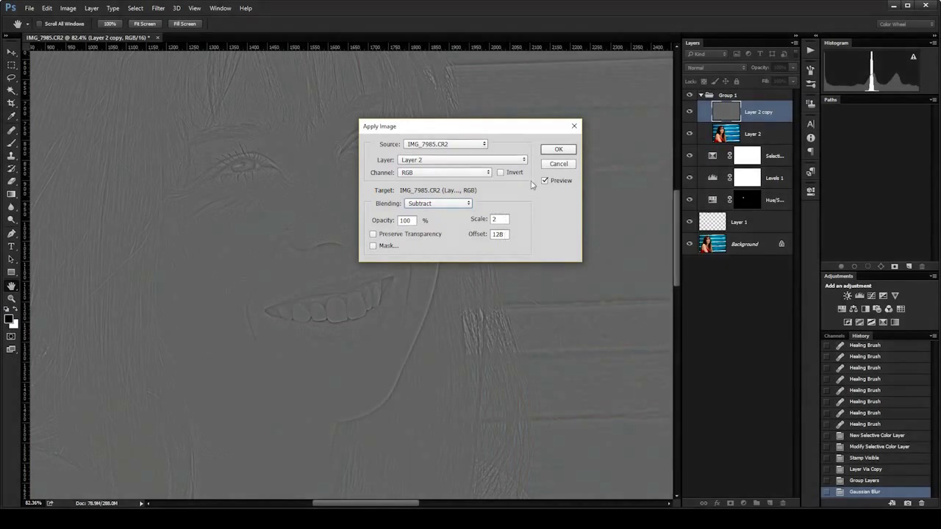
{"action": "left_click", "coordinate": [559, 149]}
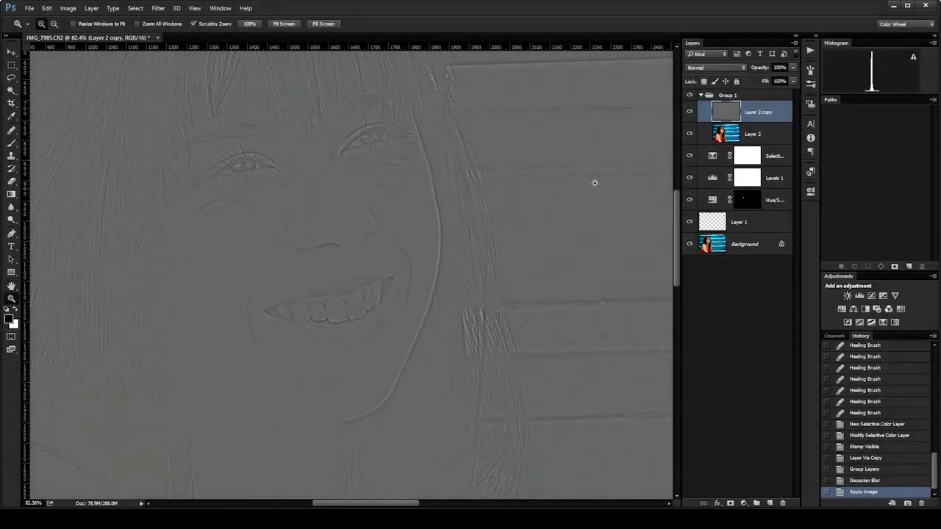
{"action": "left_click", "coordinate": [714, 67]}
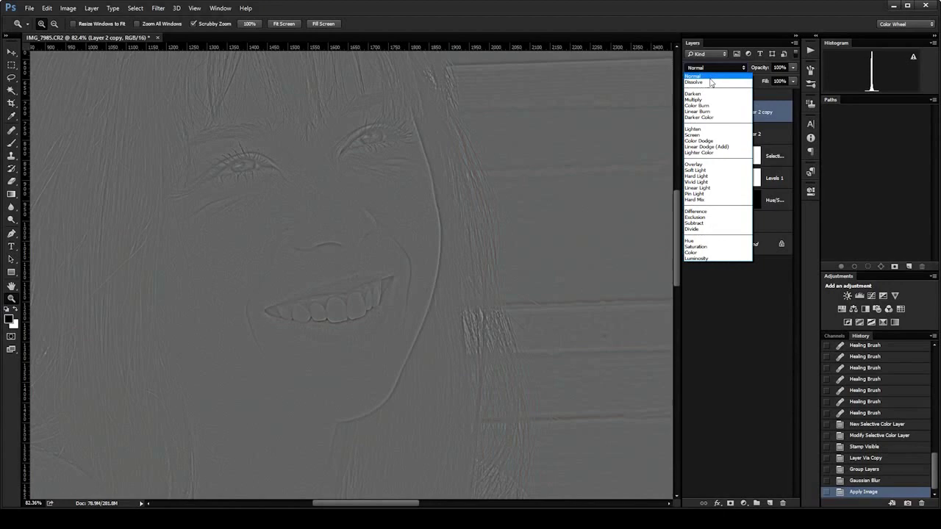
{"action": "left_click", "coordinate": [707, 188]}
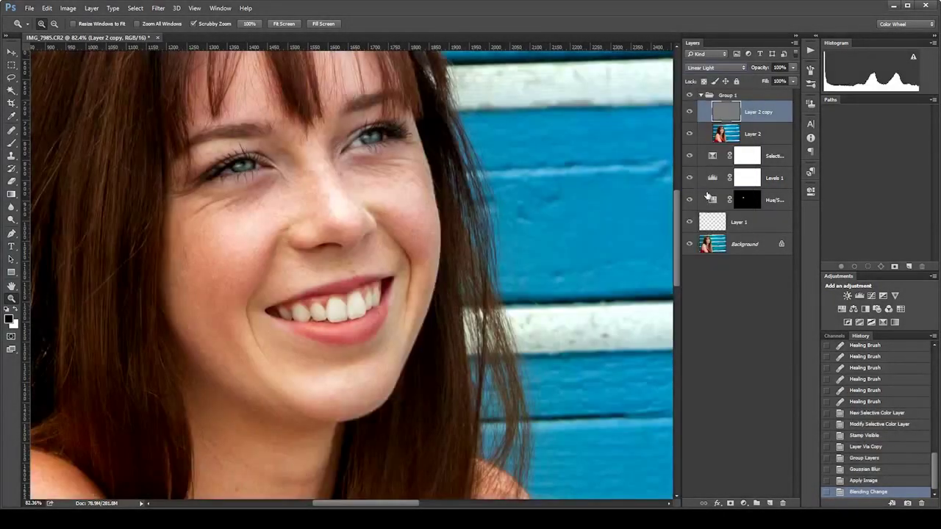
Step: On Layer 2, lasso the cheek below the eye on the image's left together with the nose, using a 20 px feather
{"action": "left_click", "coordinate": [720, 138]}
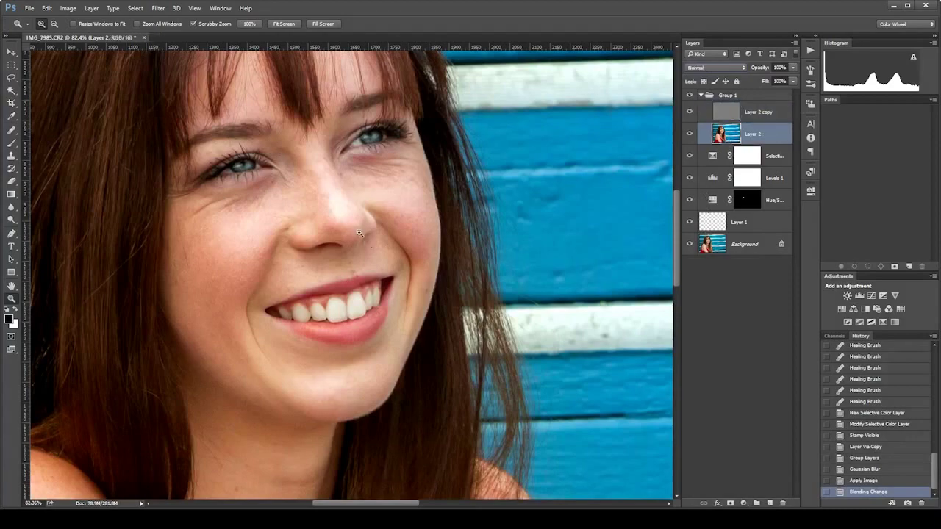
{"action": "left_click_drag", "start_coordinate": [242, 210], "coordinate": [334, 213]}
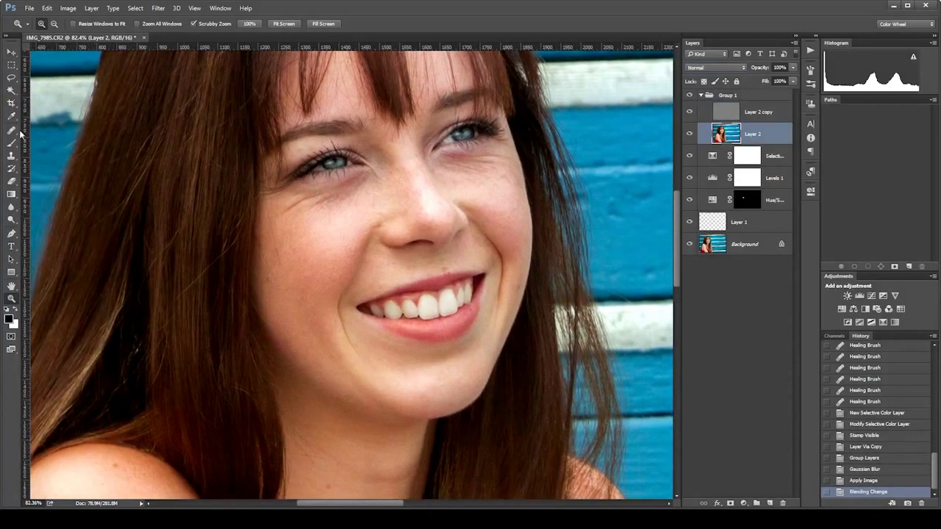
{"action": "left_click", "coordinate": [11, 78]}
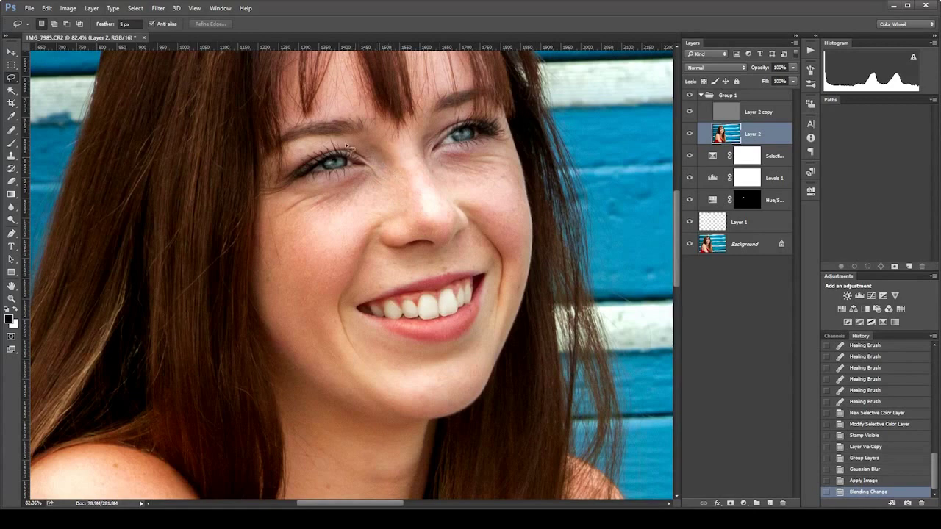
{"action": "left_click", "coordinate": [120, 24]}
{"action": "type", "text": "20"}
{"action": "key", "text": "Return"}
{"action": "left_click_drag", "start_coordinate": [304, 185], "coordinate": [277, 193]}
{"action": "mouse_move", "coordinate": [261, 248]}
{"action": "left_mouse_down"}
{"action": "mouse_move", "coordinate": [262, 300]}
{"action": "mouse_move", "coordinate": [286, 339]}
{"action": "mouse_move", "coordinate": [320, 381]}
{"action": "mouse_move", "coordinate": [357, 395]}
{"action": "mouse_move", "coordinate": [365, 375]}
{"action": "mouse_move", "coordinate": [336, 311]}
{"action": "left_mouse_up"}
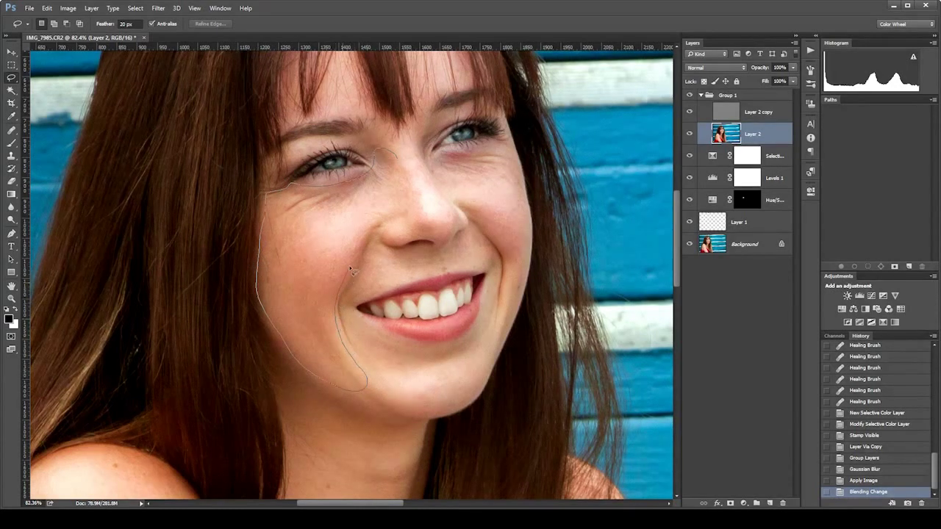
{"action": "mouse_move", "coordinate": [351, 269]}
{"action": "left_mouse_down"}
{"action": "mouse_move", "coordinate": [383, 219]}
{"action": "mouse_move", "coordinate": [389, 240]}
{"action": "mouse_move", "coordinate": [436, 240]}
{"action": "mouse_move", "coordinate": [455, 228]}
{"action": "mouse_move", "coordinate": [418, 155]}
{"action": "mouse_move", "coordinate": [385, 145]}
{"action": "left_mouse_up"}
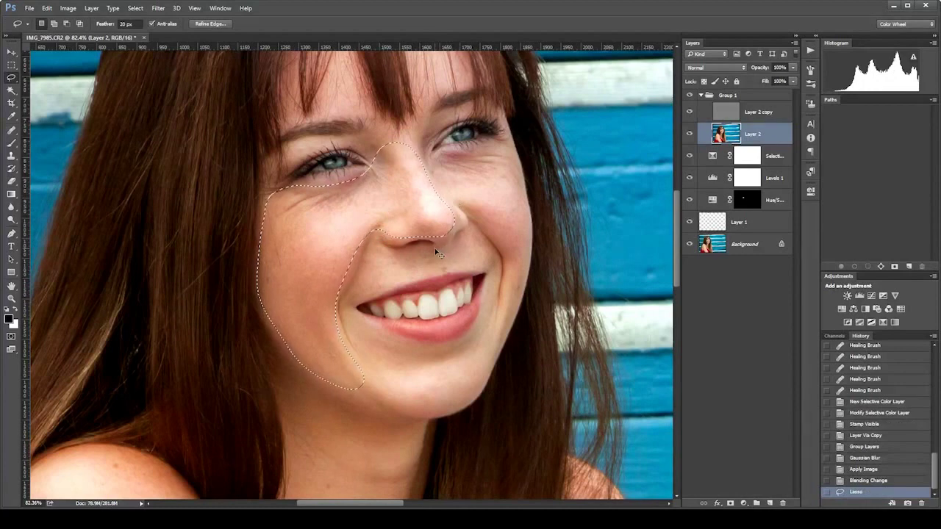
Step: Hide the selection edges and apply a Gaussian Blur with a 9.0 pixel radius to the selected cheek and nose
{"action": "key", "text": "ctrl+h"}
{"action": "left_click", "coordinate": [158, 9]}
{"action": "mouse_move", "coordinate": [170, 117]}
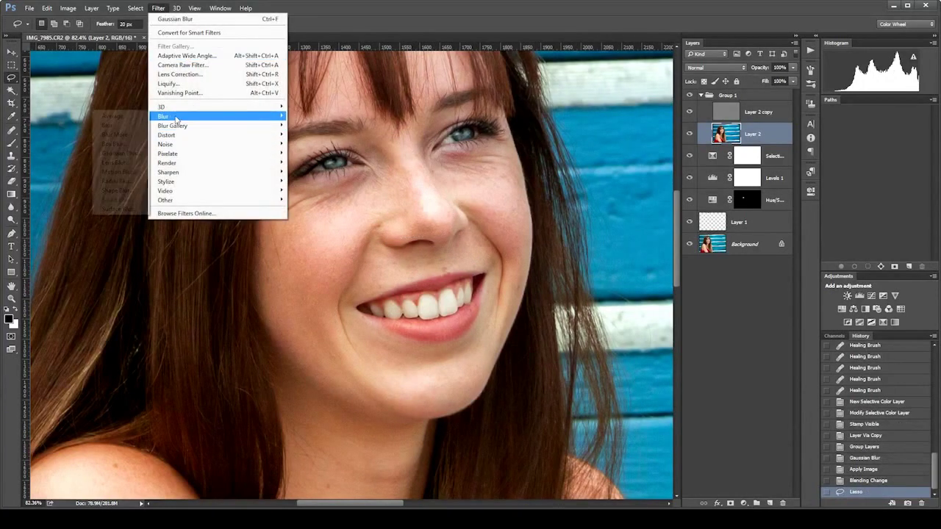
{"action": "left_click", "coordinate": [137, 153]}
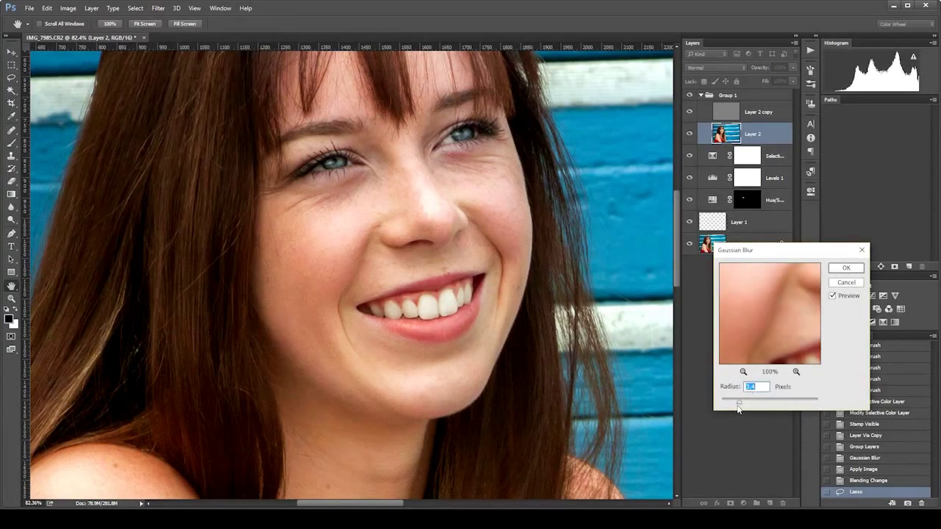
{"action": "left_click_drag", "start_coordinate": [740, 403], "coordinate": [757, 408]}
{"action": "left_click_drag", "start_coordinate": [757, 404], "coordinate": [758, 404]}
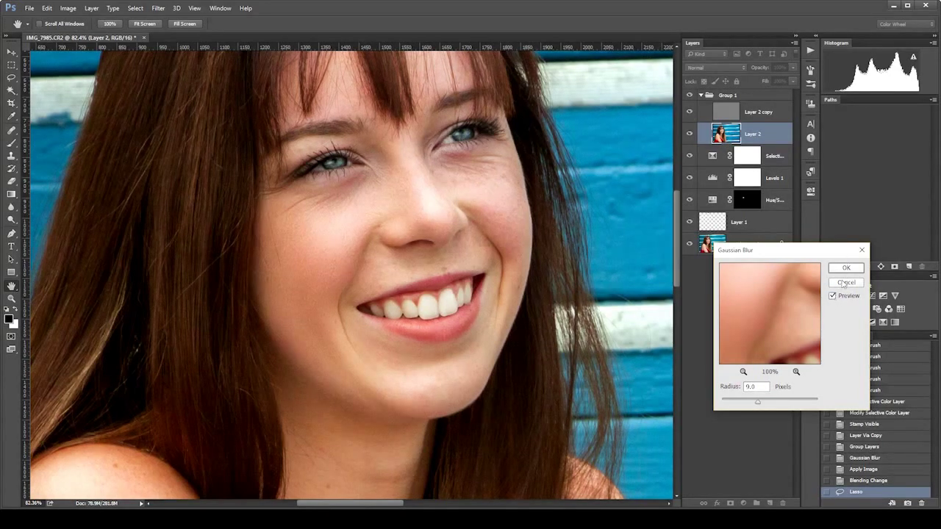
{"action": "left_click", "coordinate": [847, 269]}
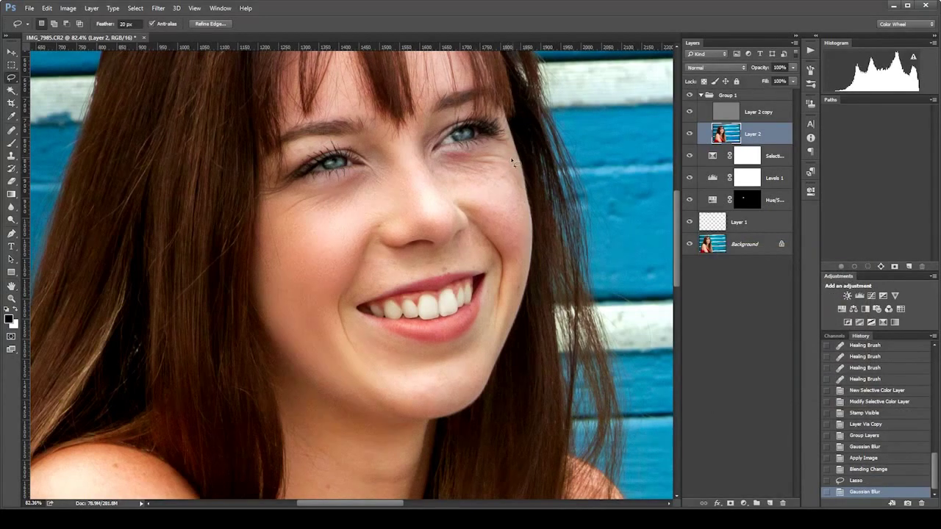
Step: Lasso the opposite cheek including the under-eye area, repeat the last Gaussian Blur on it, and hide the selection edges
{"action": "mouse_move", "coordinate": [496, 149]}
{"action": "left_mouse_down"}
{"action": "mouse_move", "coordinate": [441, 161]}
{"action": "mouse_move", "coordinate": [432, 188]}
{"action": "mouse_move", "coordinate": [476, 219]}
{"action": "mouse_move", "coordinate": [505, 256]}
{"action": "mouse_move", "coordinate": [501, 329]}
{"action": "mouse_move", "coordinate": [524, 307]}
{"action": "mouse_move", "coordinate": [528, 262]}
{"action": "left_mouse_up"}
{"action": "left_click_drag", "start_coordinate": [522, 211], "coordinate": [509, 146]}
{"action": "mouse_move", "coordinate": [524, 180]}
{"action": "left_mouse_down"}
{"action": "mouse_move", "coordinate": [531, 246]}
{"action": "mouse_move", "coordinate": [520, 263]}
{"action": "left_mouse_up"}
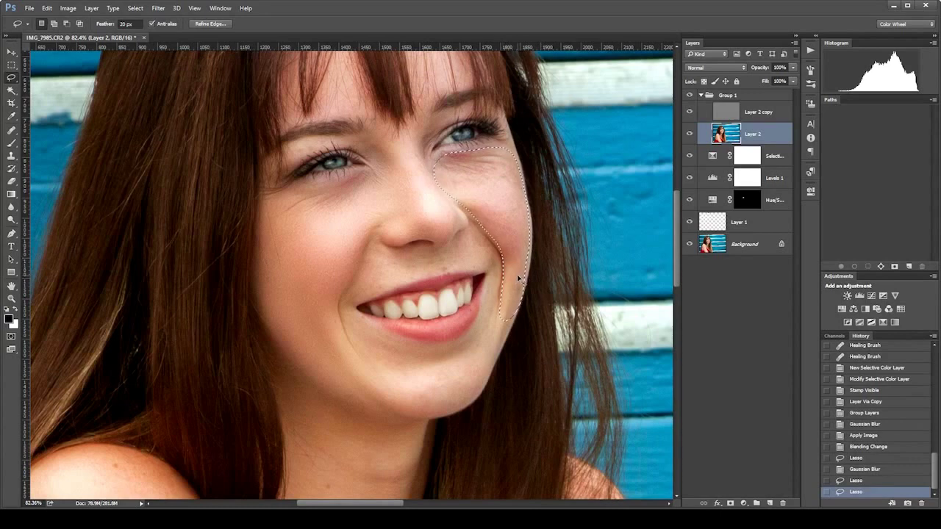
{"action": "key", "text": "ctrl+f"}
{"action": "key", "text": "ctrl+h"}
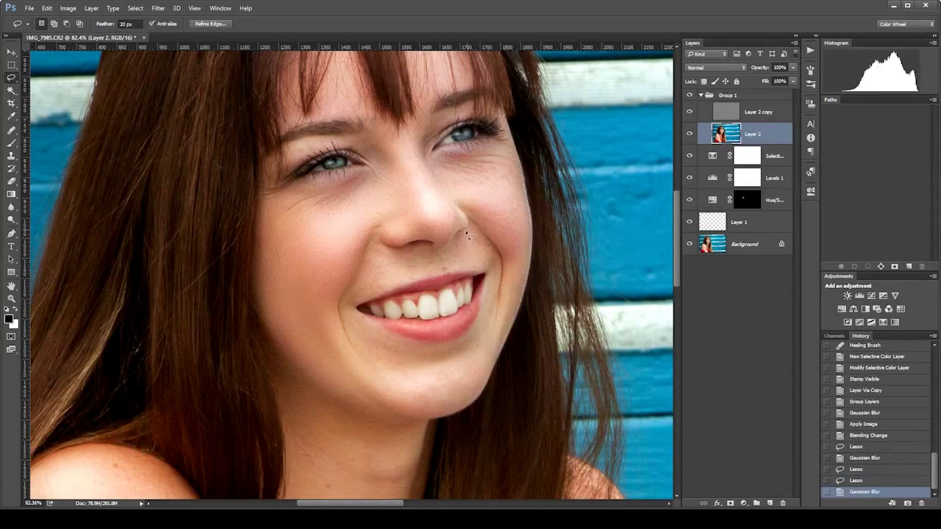
Step: Lasso the skin between the nose and upper lip out to both mouth corners and repeat the last Gaussian Blur on it
{"action": "left_click_drag", "start_coordinate": [455, 234], "coordinate": [413, 252]}
{"action": "left_click_drag", "start_coordinate": [349, 300], "coordinate": [492, 272]}
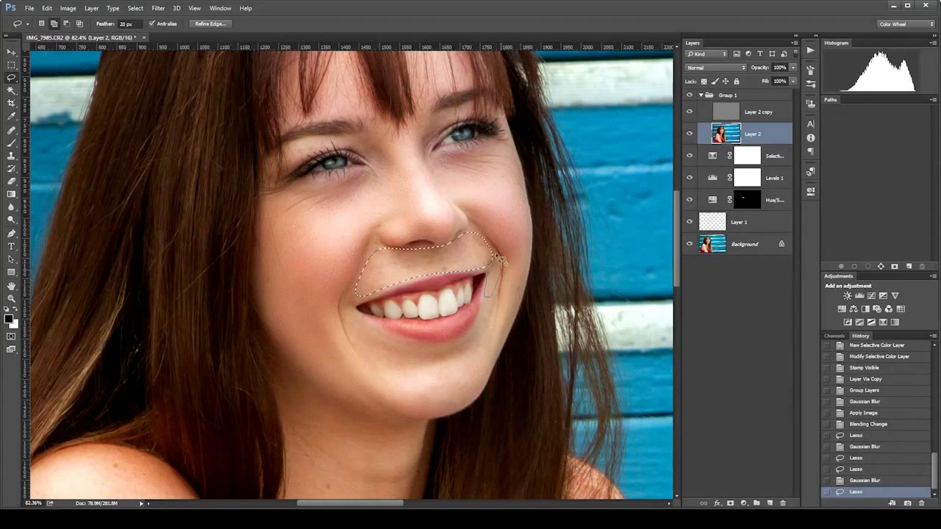
{"action": "left_click_drag", "start_coordinate": [499, 259], "coordinate": [491, 273]}
{"action": "mouse_move", "coordinate": [368, 288]}
{"action": "left_mouse_down"}
{"action": "mouse_move", "coordinate": [350, 306]}
{"action": "mouse_move", "coordinate": [361, 302]}
{"action": "left_mouse_up"}
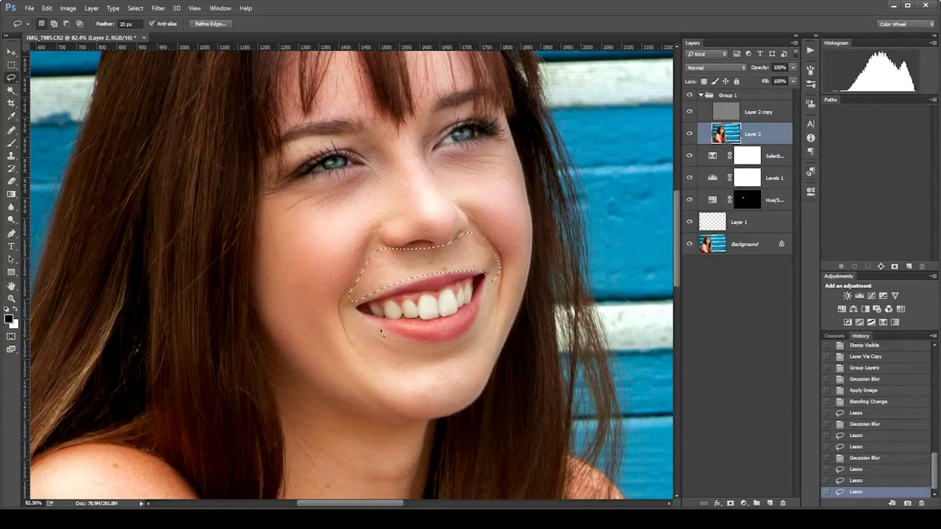
{"action": "key", "text": "ctrl+f"}
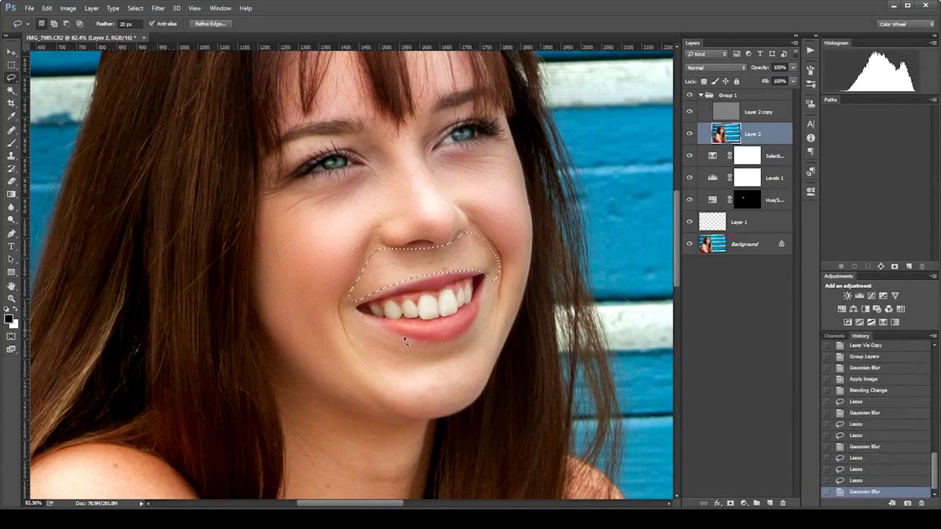
{"action": "key", "text": "ctrl+h"}
Step: Lasso the chin below the lower lip and repeat the last Gaussian Blur on it
{"action": "mouse_move", "coordinate": [505, 294]}
{"action": "left_mouse_down"}
{"action": "mouse_move", "coordinate": [511, 330]}
{"action": "mouse_move", "coordinate": [488, 387]}
{"action": "mouse_move", "coordinate": [432, 416]}
{"action": "mouse_move", "coordinate": [409, 412]}
{"action": "left_mouse_up"}
{"action": "left_click_drag", "start_coordinate": [360, 351], "coordinate": [356, 323]}
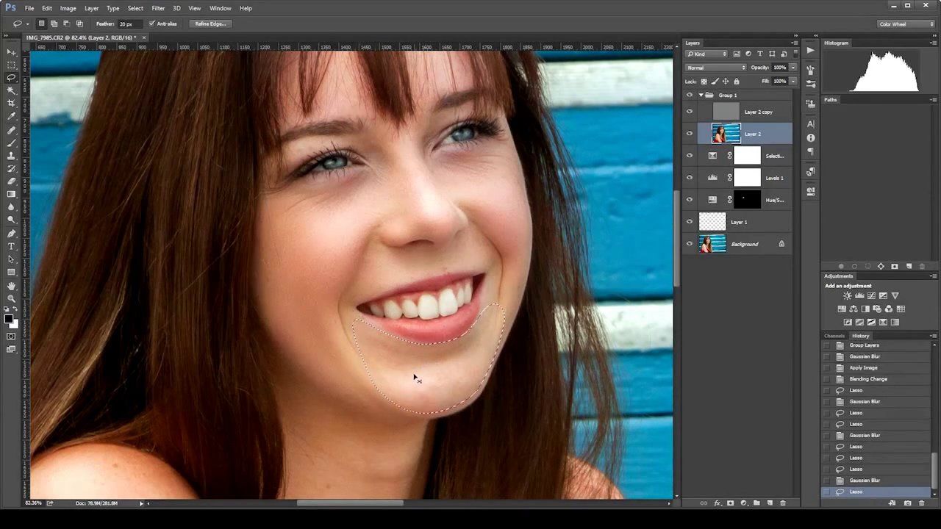
{"action": "key", "text": "ctrl+f"}
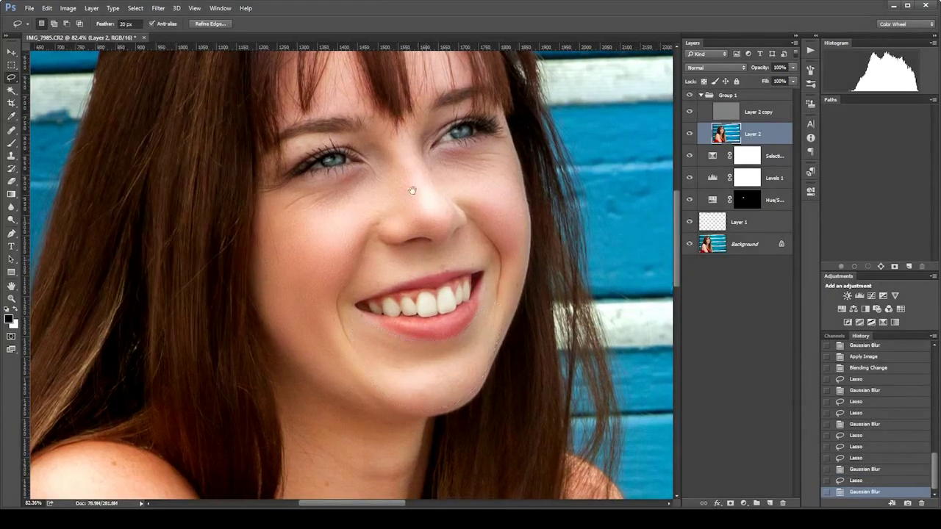
Step: Try a second pass of the Gaussian Blur on the chin and revert the history to the first pass
{"action": "left_click_drag", "start_coordinate": [441, 301], "coordinate": [425, 182]}
{"action": "key", "text": "ctrl+f"}
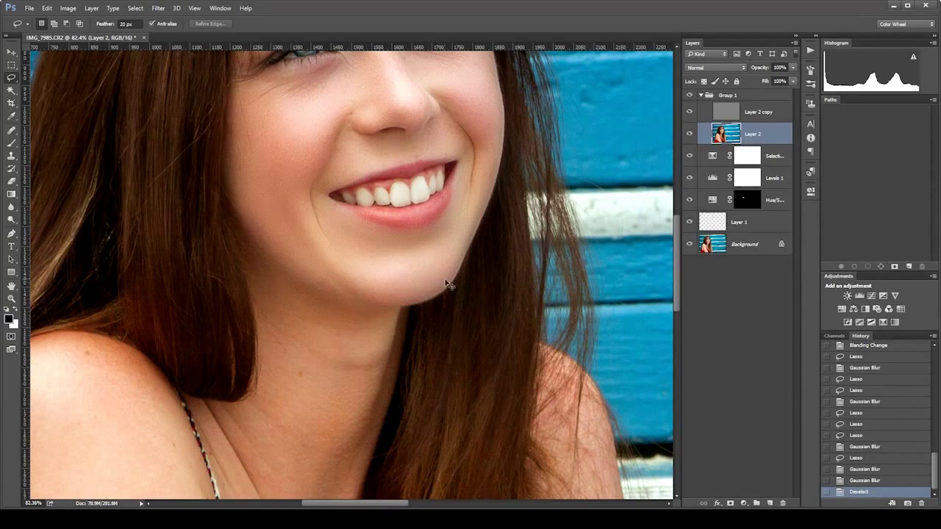
{"action": "key", "text": "ctrl+d"}
{"action": "left_click", "coordinate": [854, 480]}
{"action": "left_click", "coordinate": [857, 469]}
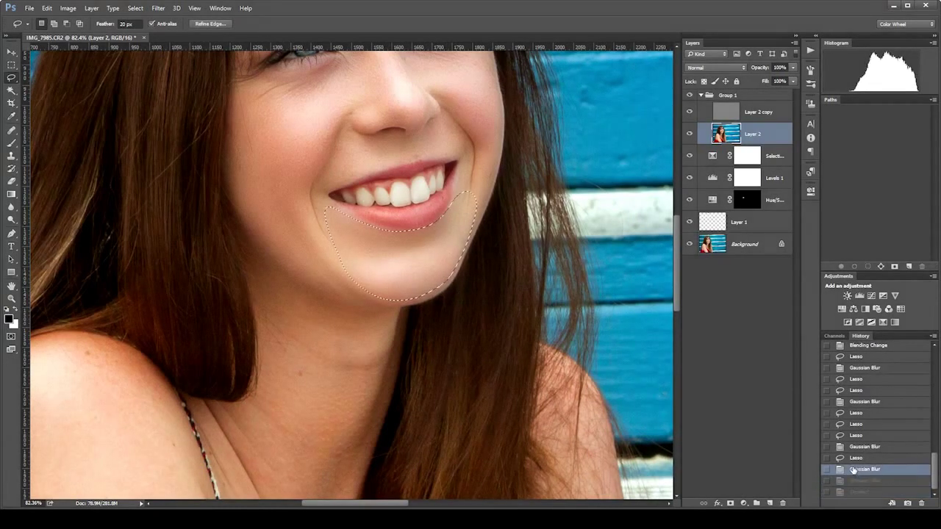
Step: Clear the chin selection and lasso the neck from the jawline down to the upper chest
{"action": "key", "text": "ctrl+d"}
{"action": "left_click_drag", "start_coordinate": [357, 284], "coordinate": [443, 189]}
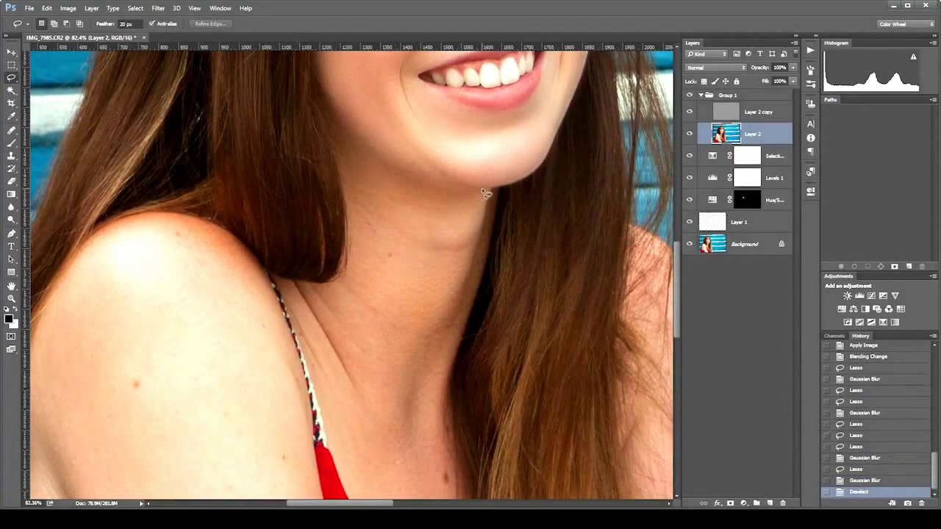
{"action": "left_click_drag", "start_coordinate": [348, 121], "coordinate": [349, 192]}
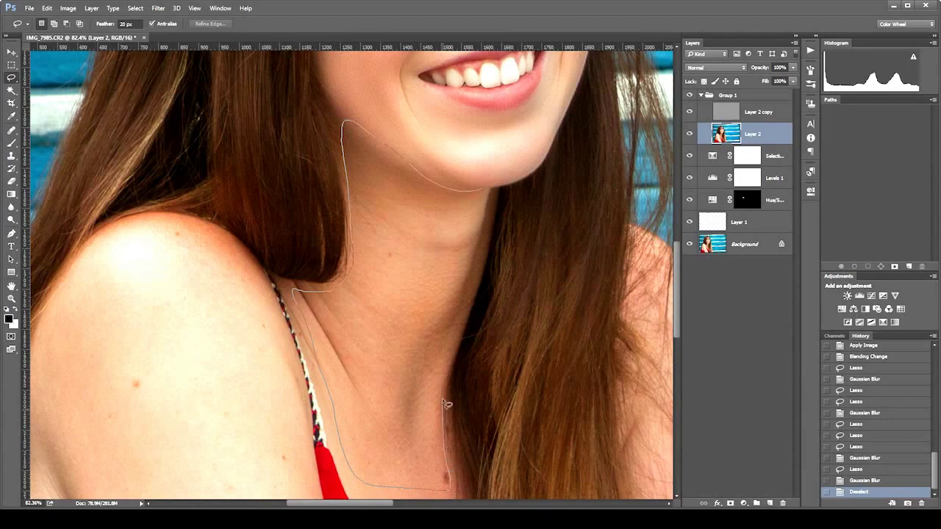
{"action": "left_click_drag", "start_coordinate": [443, 401], "coordinate": [452, 335]}
{"action": "left_click_drag", "start_coordinate": [476, 263], "coordinate": [494, 214]}
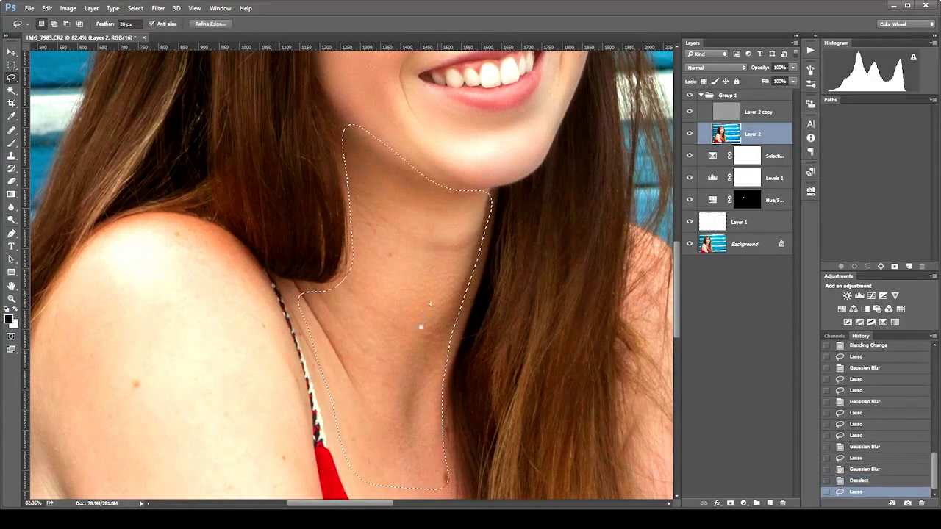
Step: Extend the neck selection down the chest to the red top's neckline, repeat the last Gaussian Blur, and hide the selection edges
{"action": "mouse_move", "coordinate": [431, 315]}
{"action": "left_mouse_down"}
{"action": "mouse_move", "coordinate": [409, 191]}
{"action": "mouse_move", "coordinate": [394, 152]}
{"action": "left_mouse_up"}
{"action": "mouse_move", "coordinate": [454, 53]}
{"action": "left_mouse_down"}
{"action": "mouse_move", "coordinate": [436, 153]}
{"action": "mouse_move", "coordinate": [416, 144]}
{"action": "mouse_move", "coordinate": [414, 277]}
{"action": "left_mouse_up"}
{"action": "left_click_drag", "start_coordinate": [405, 353], "coordinate": [374, 252]}
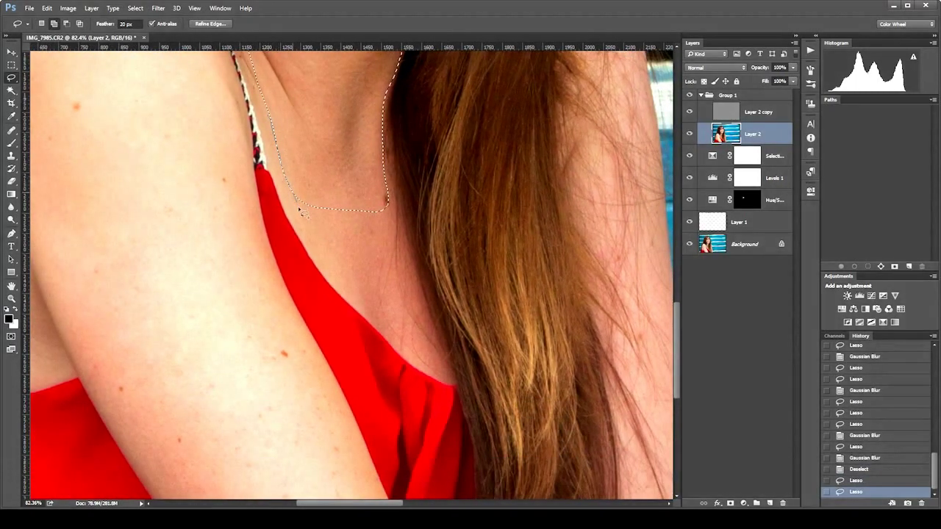
{"action": "mouse_move", "coordinate": [383, 324]}
{"action": "left_mouse_down"}
{"action": "mouse_move", "coordinate": [432, 364]}
{"action": "mouse_move", "coordinate": [387, 200]}
{"action": "mouse_move", "coordinate": [416, 319]}
{"action": "mouse_move", "coordinate": [353, 207]}
{"action": "mouse_move", "coordinate": [406, 304]}
{"action": "mouse_move", "coordinate": [351, 277]}
{"action": "left_mouse_up"}
{"action": "key", "text": "ctrl+f"}
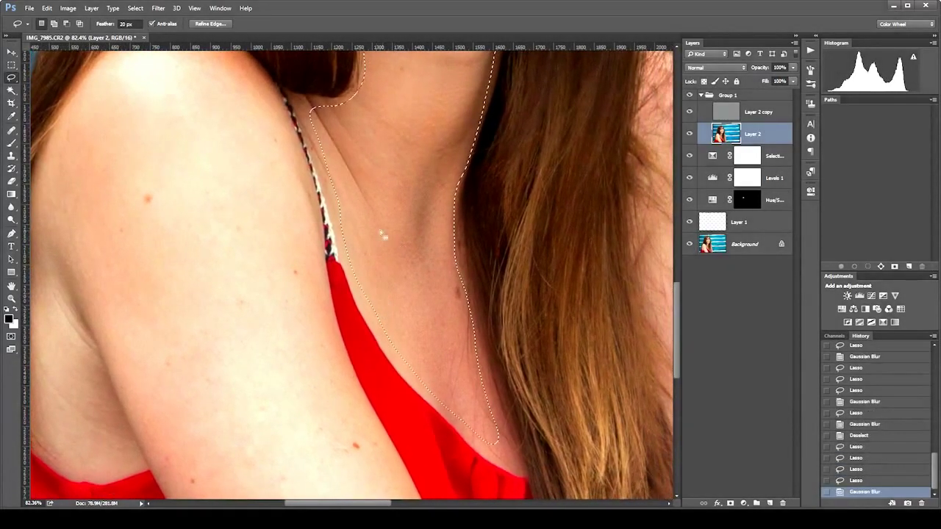
{"action": "left_click_drag", "start_coordinate": [384, 235], "coordinate": [478, 256]}
{"action": "key", "text": "ctrl+h"}
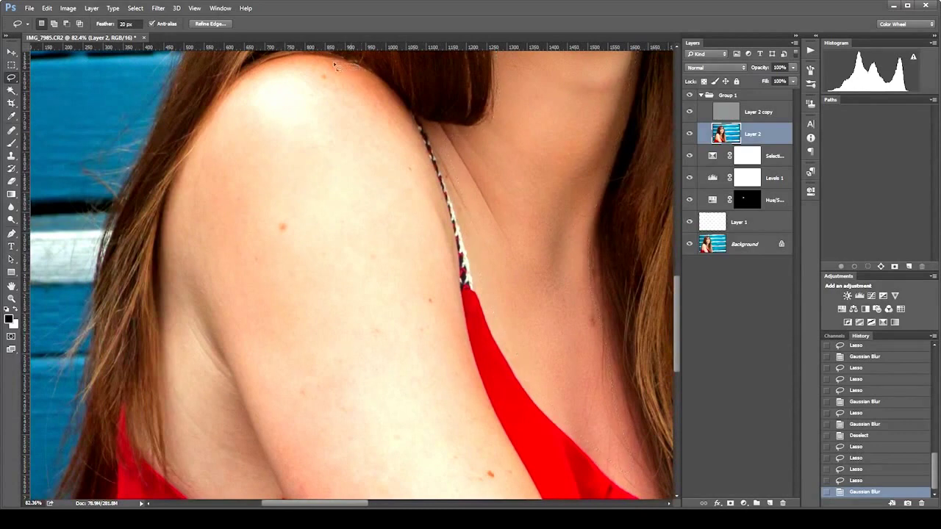
Step: Lasso the near shoulder and upper arm, including the skin beside the armpit
{"action": "left_click_drag", "start_coordinate": [293, 68], "coordinate": [250, 91]}
{"action": "mouse_move", "coordinate": [294, 490]}
{"action": "left_mouse_down"}
{"action": "mouse_move", "coordinate": [341, 505]}
{"action": "mouse_move", "coordinate": [491, 505]}
{"action": "mouse_move", "coordinate": [508, 488]}
{"action": "mouse_move", "coordinate": [491, 427]}
{"action": "left_mouse_up"}
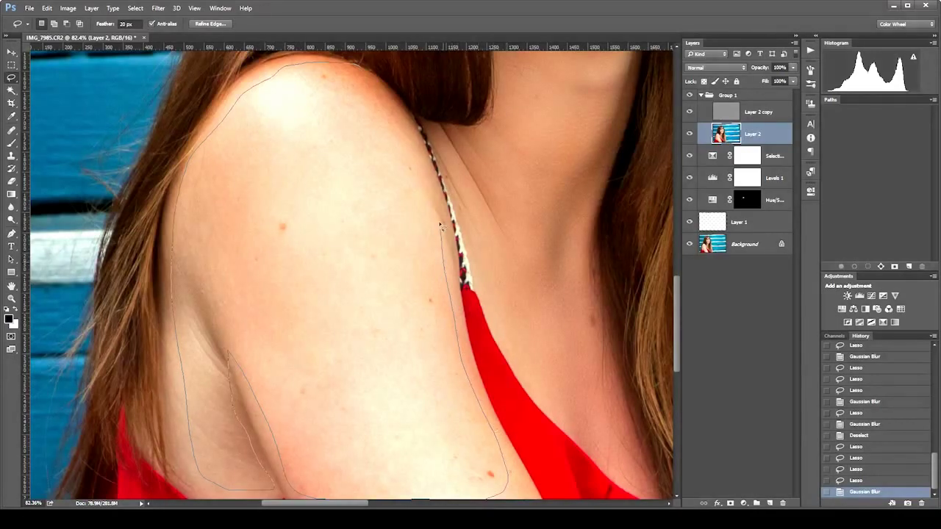
{"action": "left_click_drag", "start_coordinate": [439, 226], "coordinate": [414, 142]}
Step: Extend the arm selection down to the image's lower edge, repeat the last Gaussian Blur, and deselect
{"action": "mouse_move", "coordinate": [377, 84]}
{"action": "left_mouse_down"}
{"action": "mouse_move", "coordinate": [235, 358]}
{"action": "mouse_move", "coordinate": [169, 144]}
{"action": "left_mouse_up"}
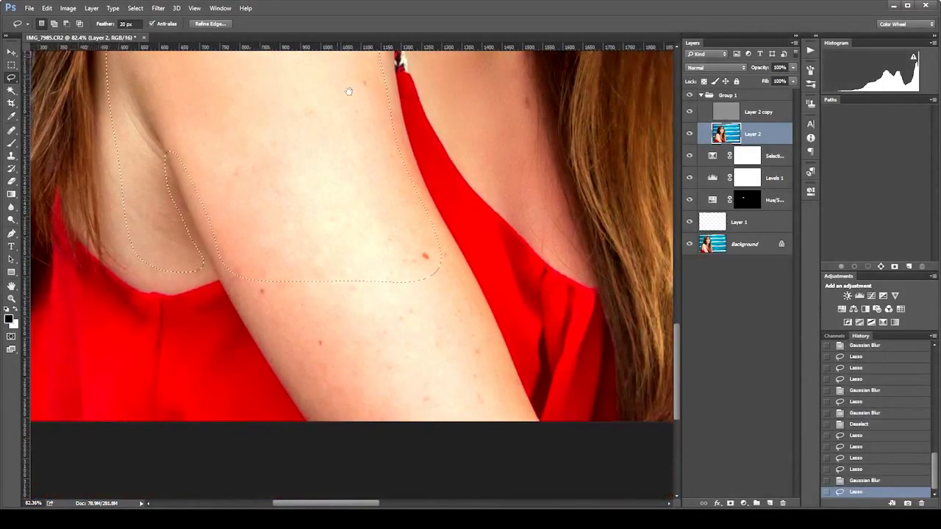
{"action": "mouse_move", "coordinate": [211, 230]}
{"action": "left_mouse_down"}
{"action": "mouse_move", "coordinate": [244, 301]}
{"action": "mouse_move", "coordinate": [330, 431]}
{"action": "mouse_move", "coordinate": [488, 441]}
{"action": "mouse_move", "coordinate": [523, 433]}
{"action": "mouse_move", "coordinate": [532, 416]}
{"action": "mouse_move", "coordinate": [481, 301]}
{"action": "left_mouse_up"}
{"action": "left_click_drag", "start_coordinate": [442, 240], "coordinate": [371, 159]}
{"action": "key", "text": "ctrl+f"}
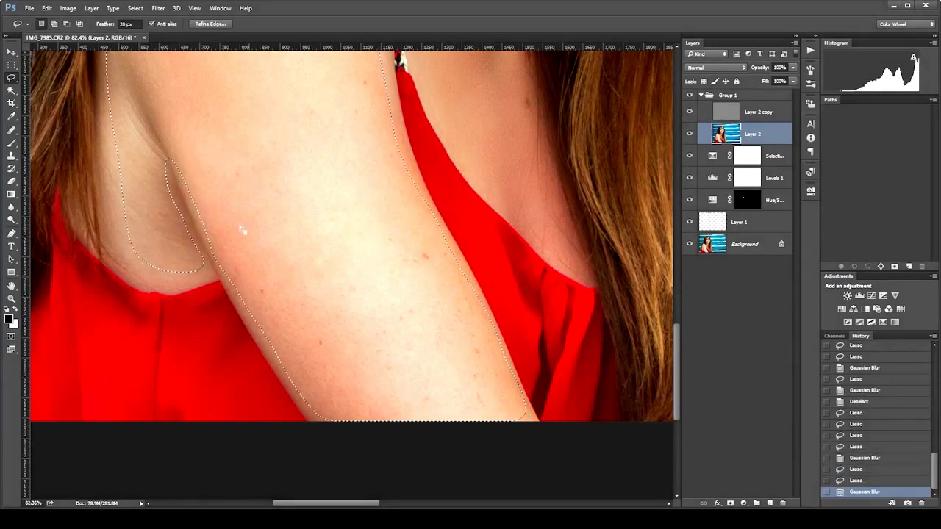
{"action": "left_click_drag", "start_coordinate": [472, 190], "coordinate": [186, 263]}
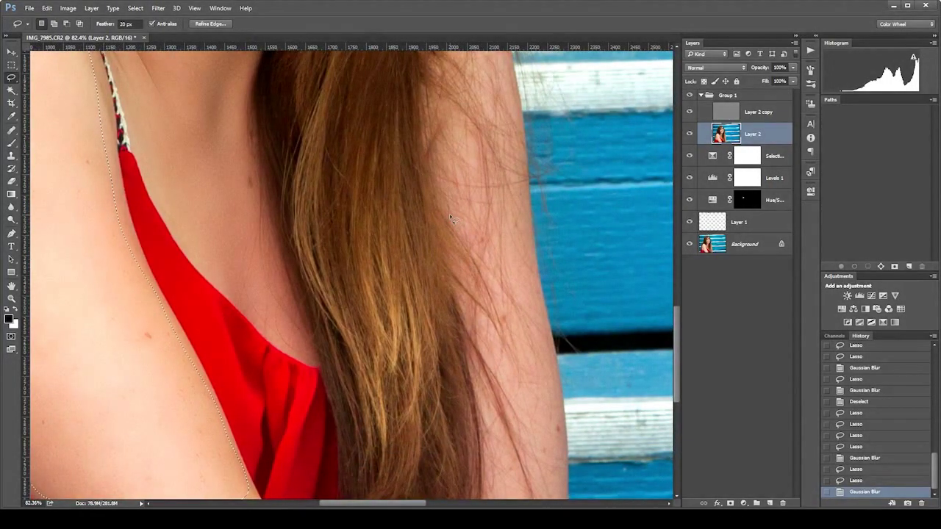
{"action": "key", "text": "ctrl+0"}
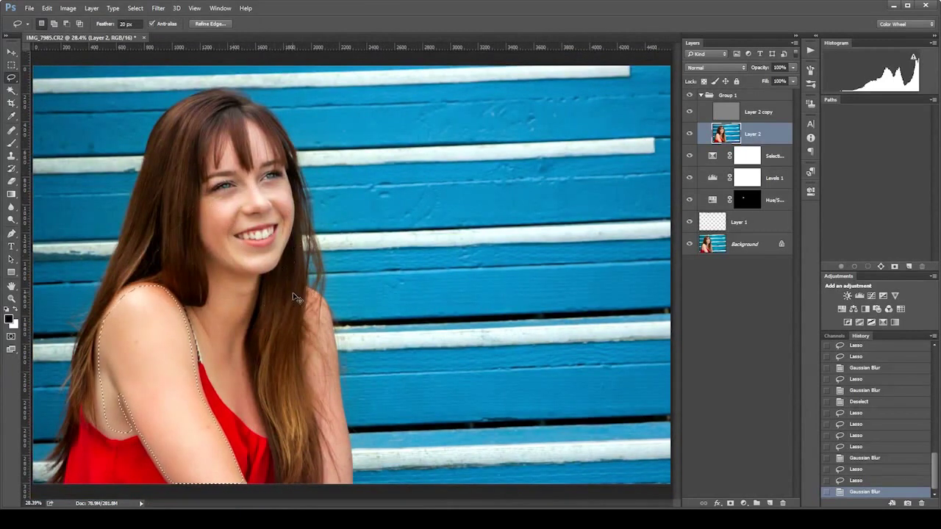
{"action": "key", "text": "ctrl+d"}
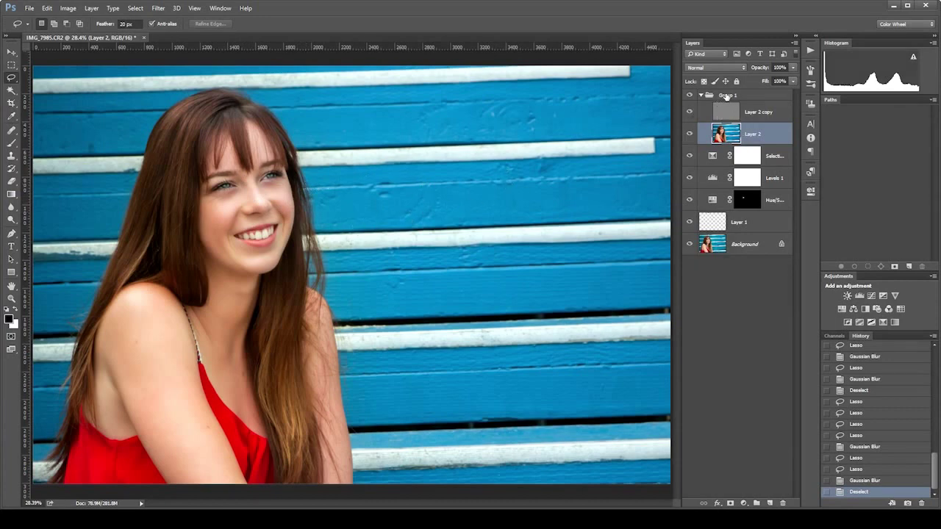
Step: Lower the opacity of Group 1 to 49% to soften the overall retouching effect
{"action": "left_click", "coordinate": [724, 95]}
{"action": "left_click_drag", "start_coordinate": [793, 69], "coordinate": [777, 81]}
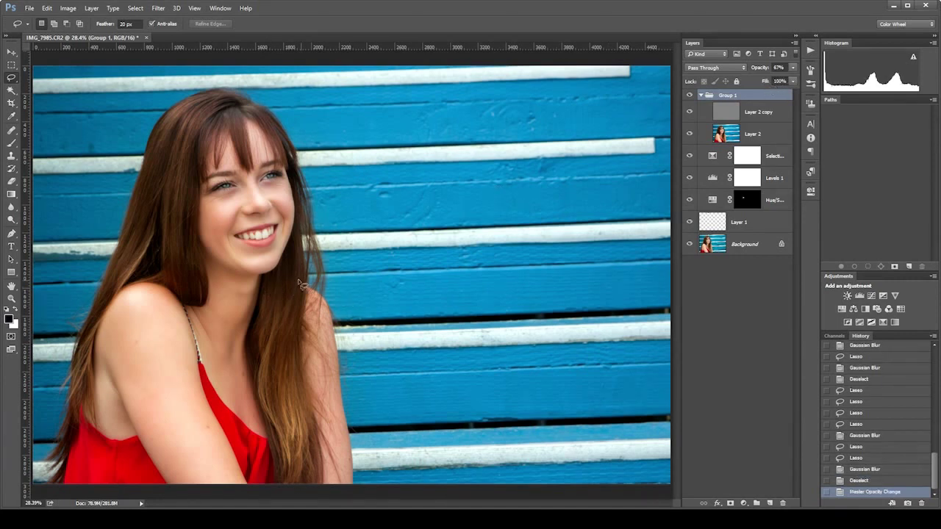
{"action": "key", "text": "z"}
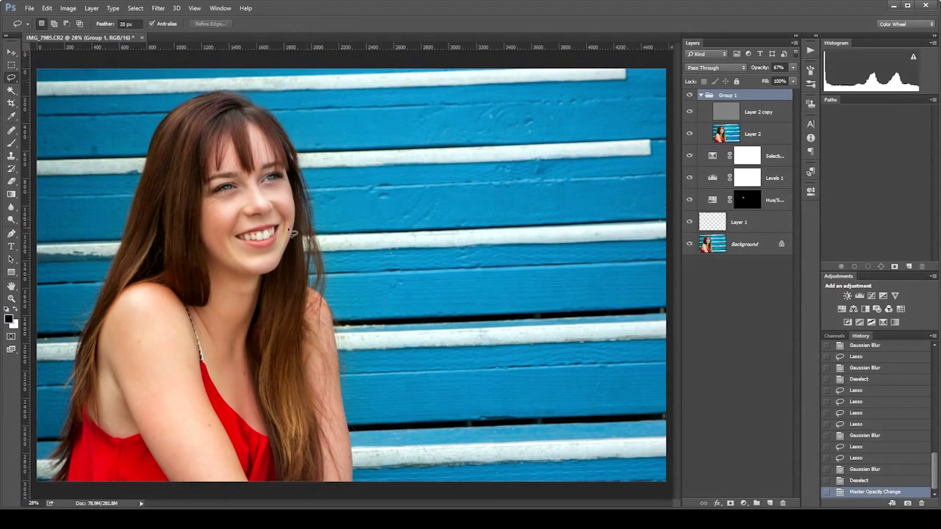
{"action": "mouse_move", "coordinate": [293, 229]}
{"action": "left_mouse_down"}
{"action": "mouse_move", "coordinate": [312, 177]}
{"action": "mouse_move", "coordinate": [287, 218]}
{"action": "mouse_move", "coordinate": [399, 181]}
{"action": "mouse_move", "coordinate": [346, 199]}
{"action": "left_mouse_up"}
{"action": "key", "text": "l"}
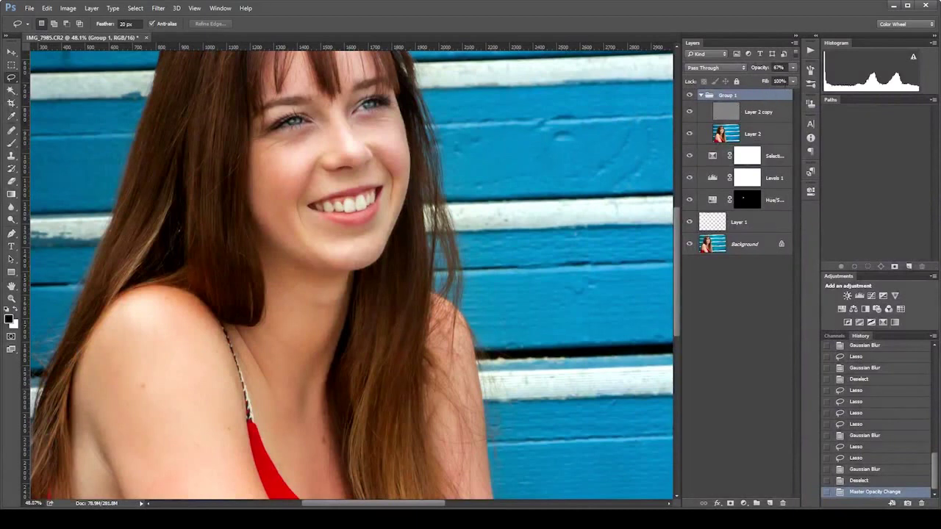
{"action": "left_click", "coordinate": [794, 67]}
{"action": "left_click_drag", "start_coordinate": [769, 78], "coordinate": [770, 77]}
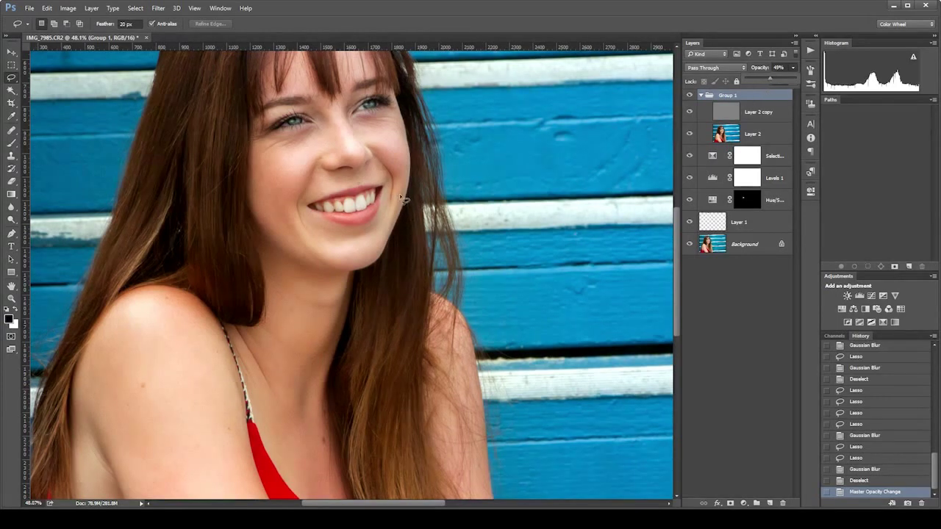
{"action": "scroll", "coordinate": [412, 227], "scroll_direction": "down", "scroll_amount": 5}
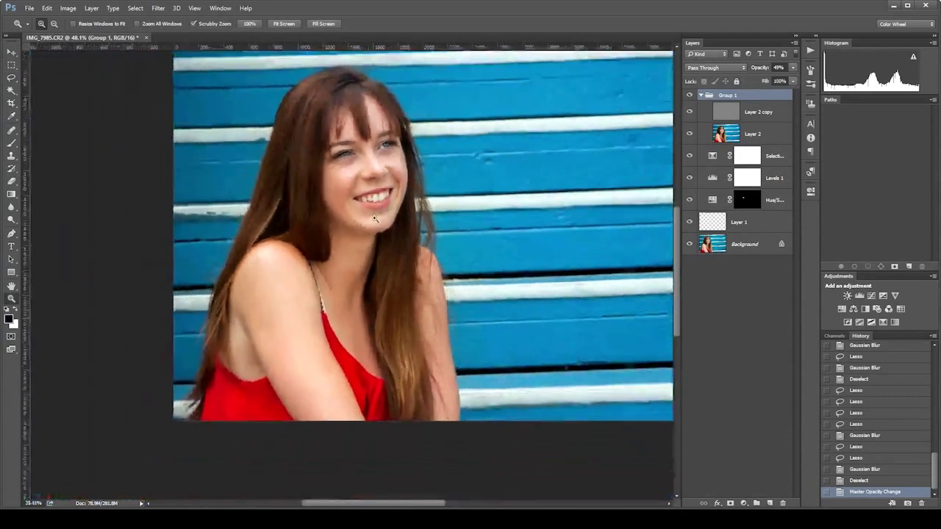
{"action": "key", "text": "z"}
{"action": "left_click_drag", "start_coordinate": [387, 231], "coordinate": [401, 243]}
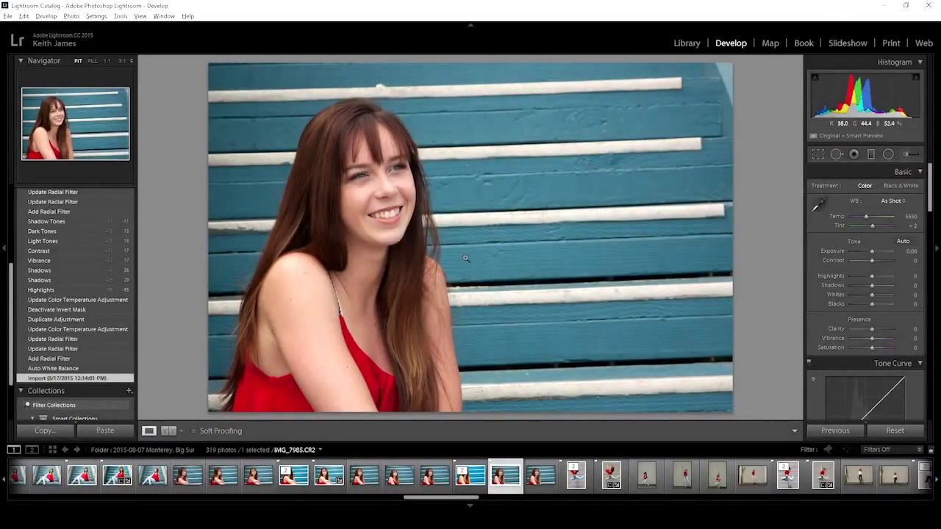
Step: In Lightroom, restore the Crop Rectangle history state of IMG_7985.CR2 and view the Photoshop-edited version for comparison
{"action": "scroll", "coordinate": [70, 303], "scroll_direction": "up", "scroll_amount": 2}
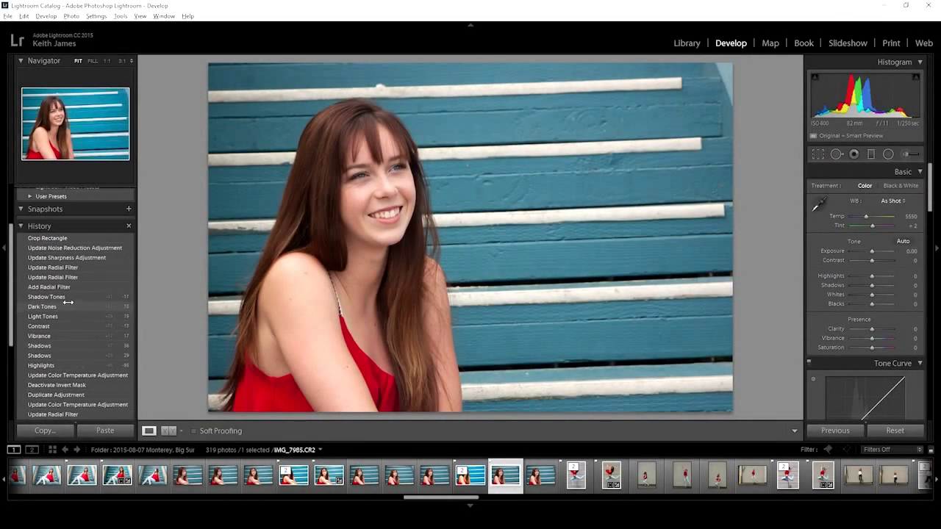
{"action": "left_click", "coordinate": [65, 237]}
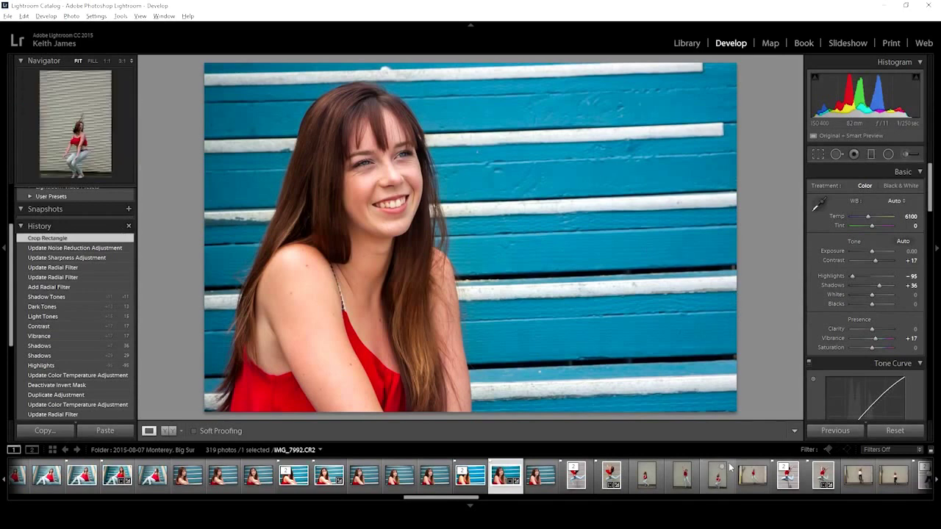
{"action": "left_click", "coordinate": [471, 479]}
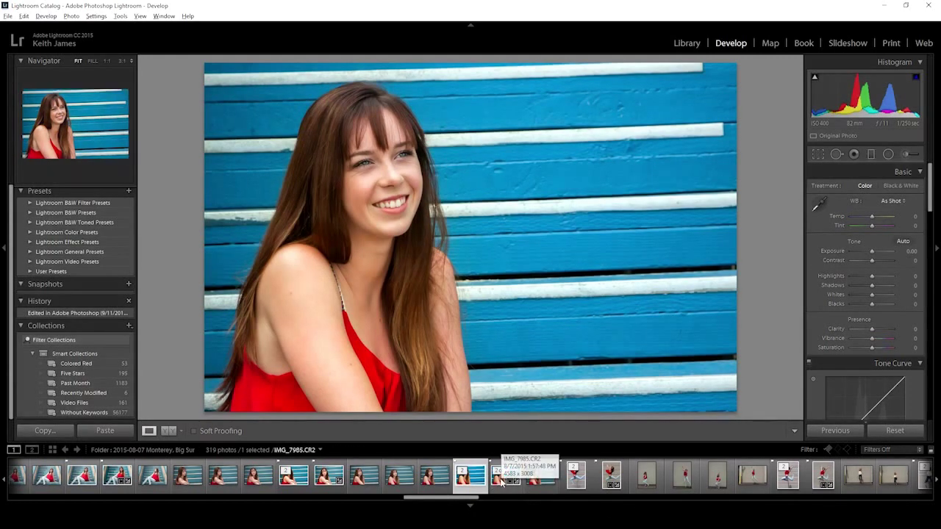
Step: Compare IMG_7985.CR2 at its Import state and its Crop Rectangle state with the Photoshop-edited PSD
{"action": "left_click", "coordinate": [505, 478]}
{"action": "left_click", "coordinate": [50, 341]}
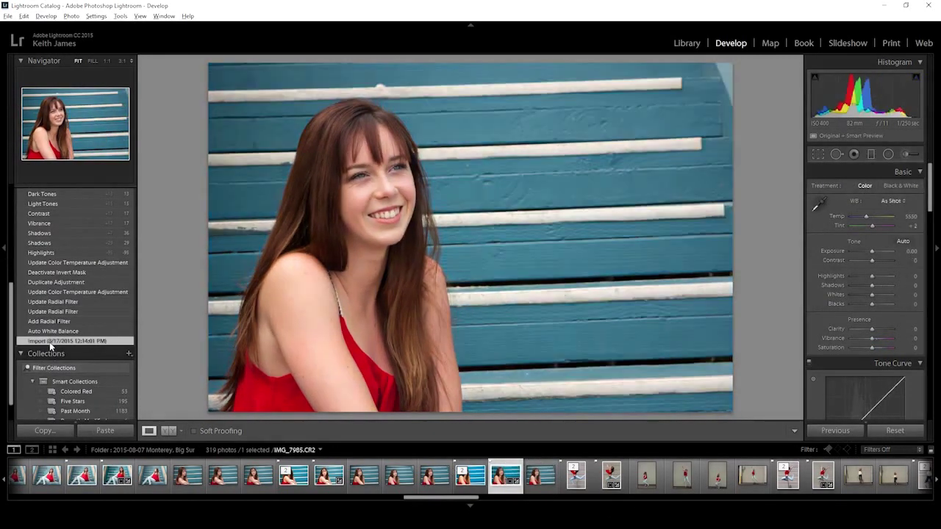
{"action": "scroll", "coordinate": [98, 306], "scroll_direction": "up", "scroll_amount": 5}
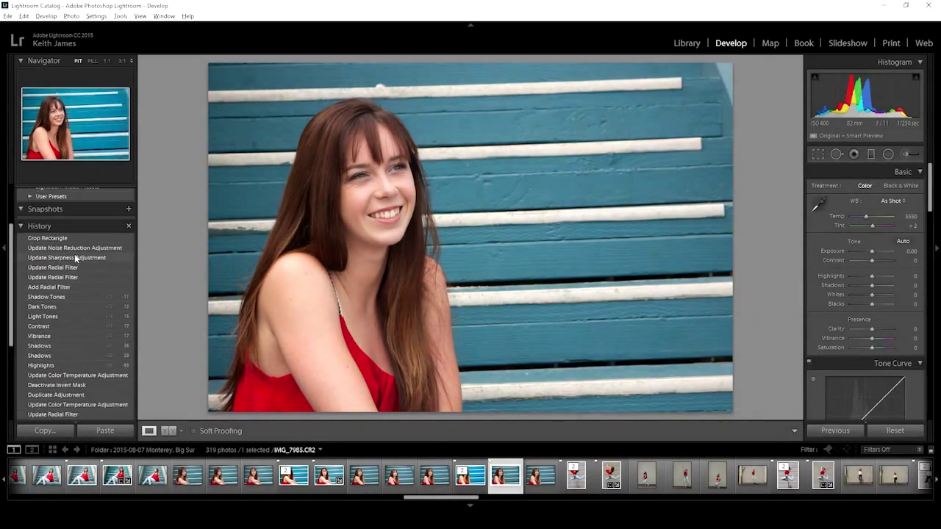
{"action": "left_click", "coordinate": [70, 238]}
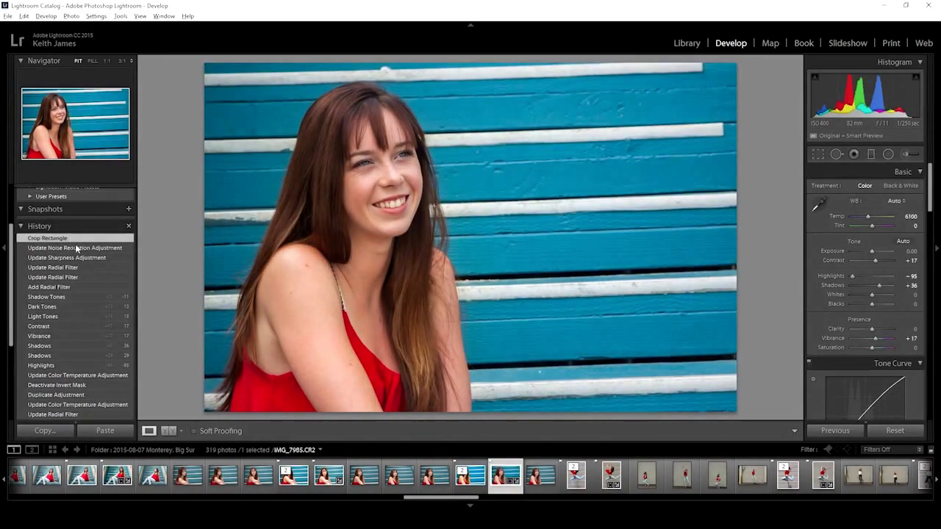
{"action": "left_click", "coordinate": [469, 477]}
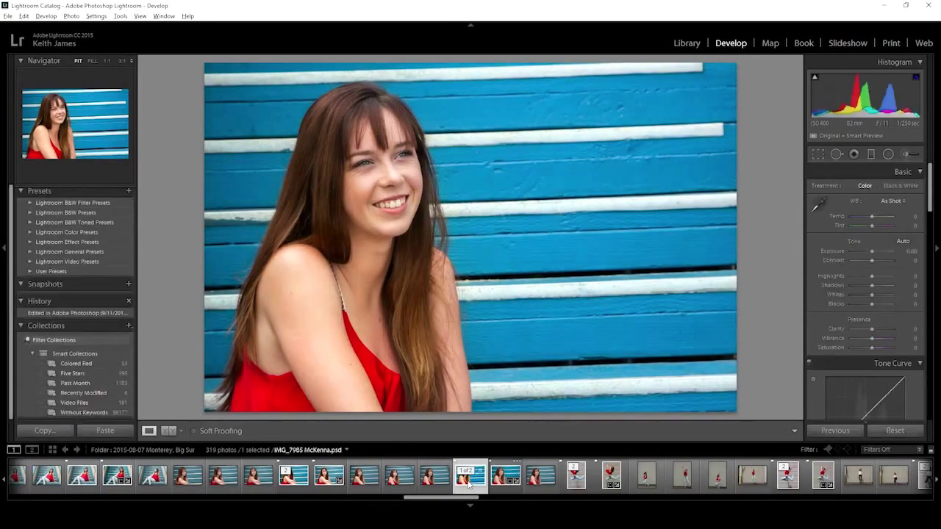